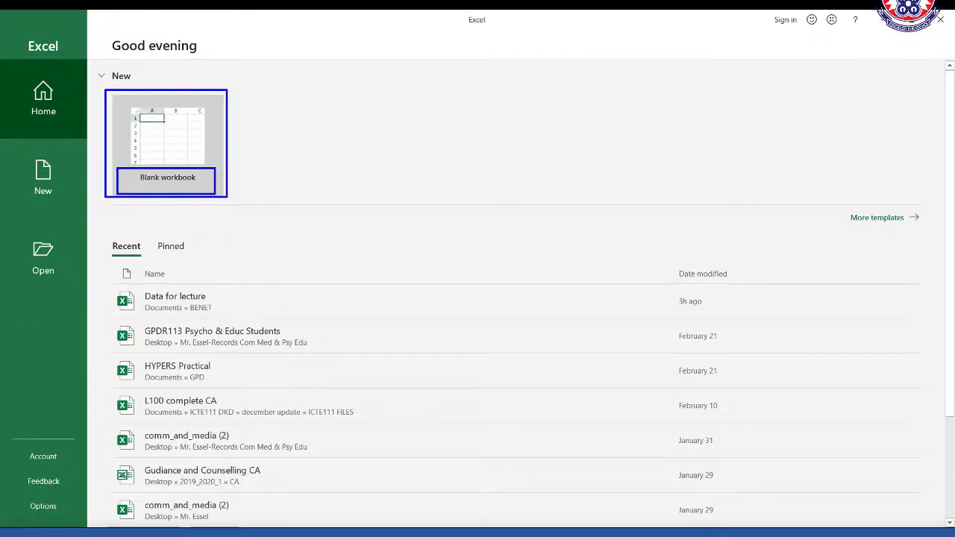
Switch to Word and look at the blank document option on its start screen.
click(15, 533)
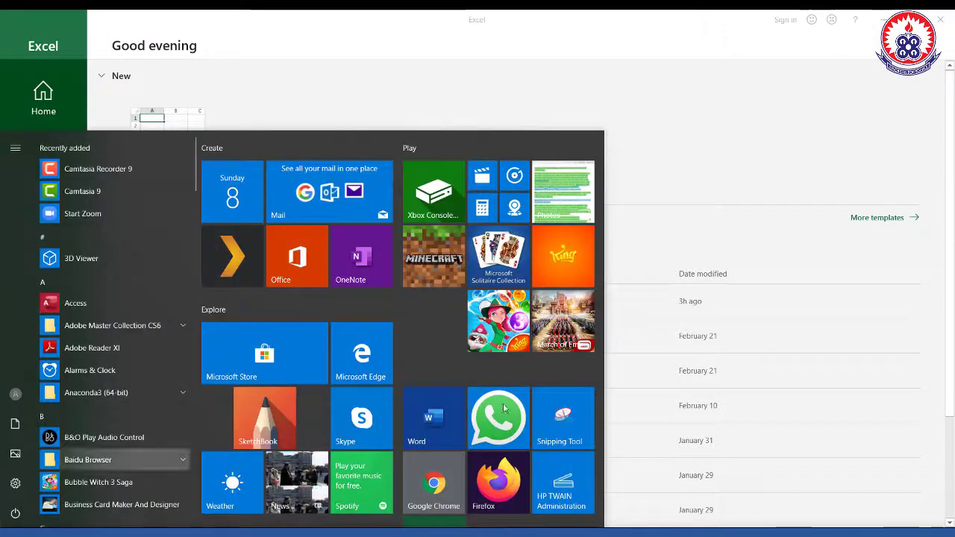
click(434, 420)
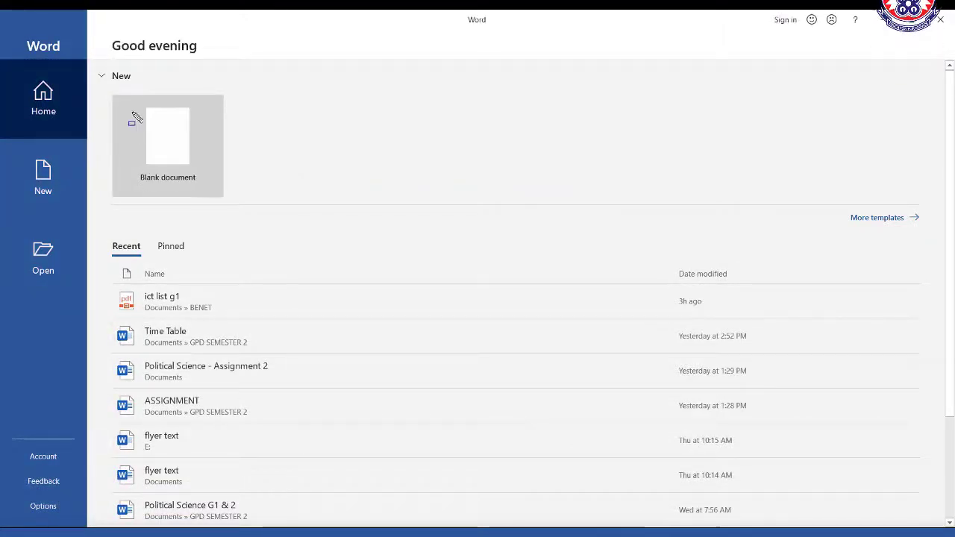
mouse_move(114, 90)
mouse_down()
mouse_move(213, 160)
mouse_move(229, 198)
mouse_up()
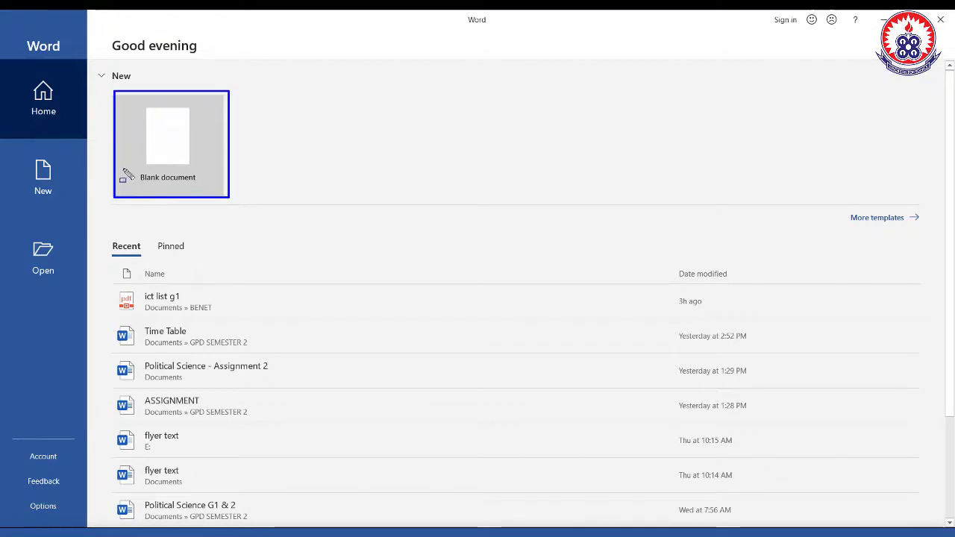
drag(166, 189, 212, 202)
key(Escape)
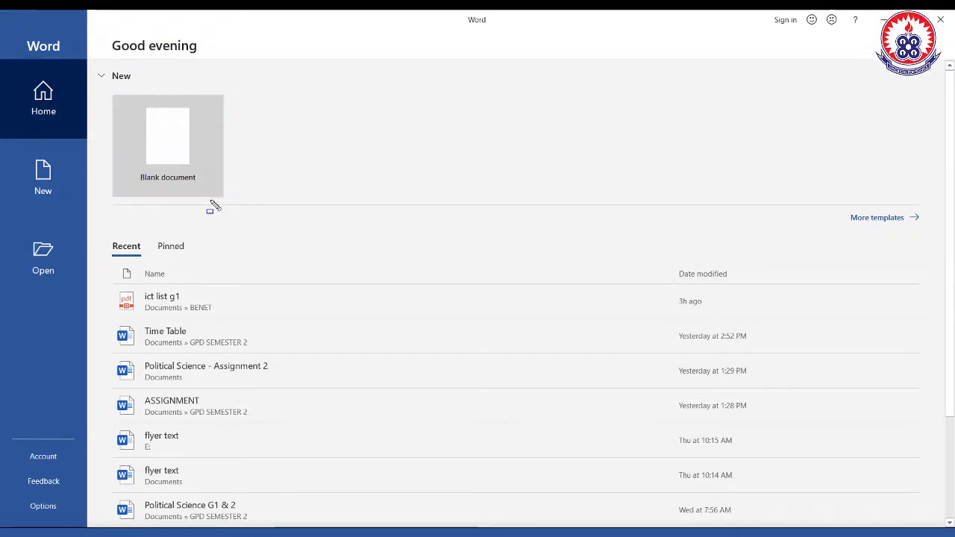
Switch to Excel, open a blank workbook and close it again.
click(392, 532)
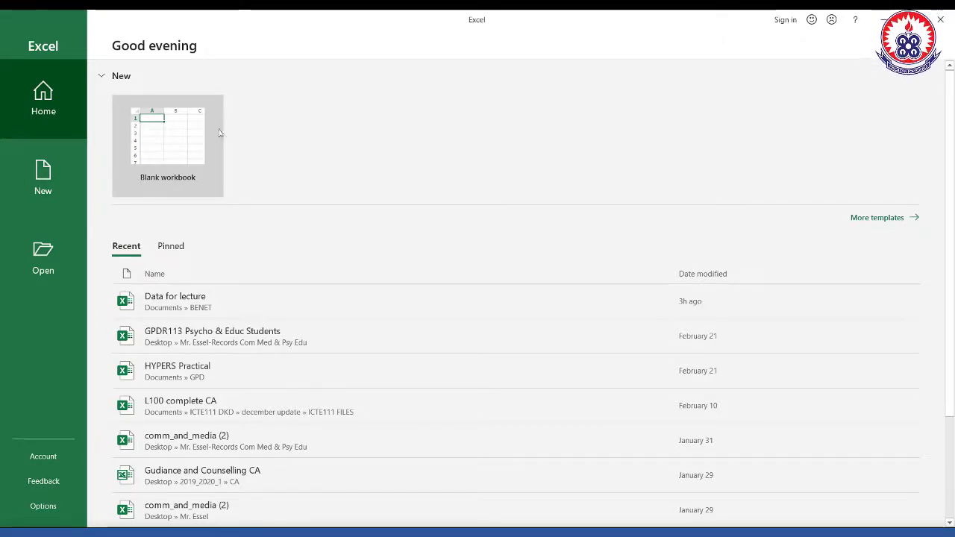
click(178, 136)
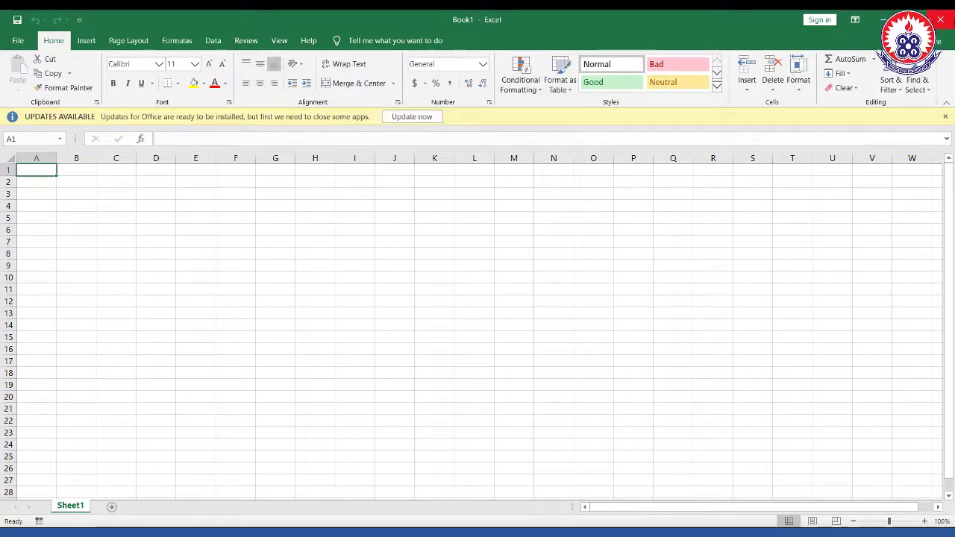
click(941, 19)
Relaunch Excel and search the online templates for "sales".
key(super)
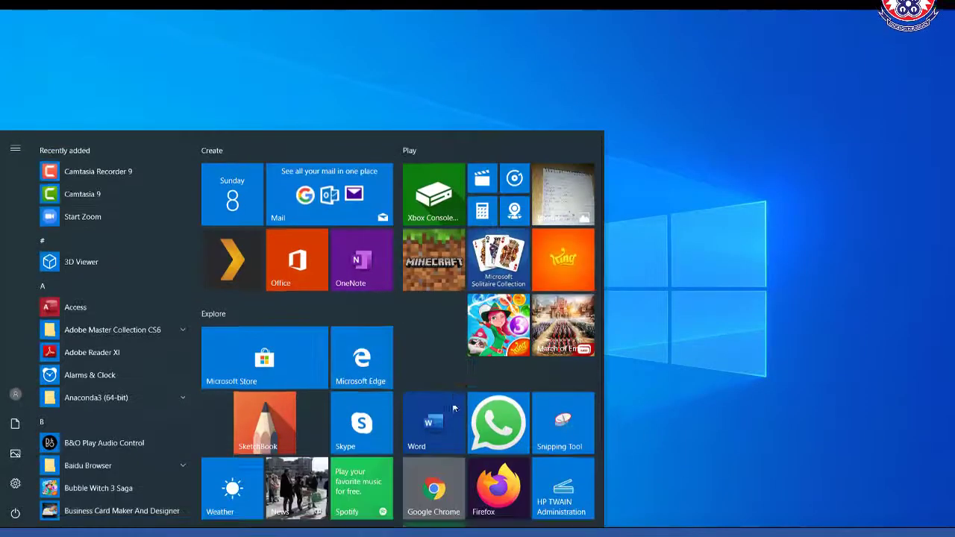
click(427, 524)
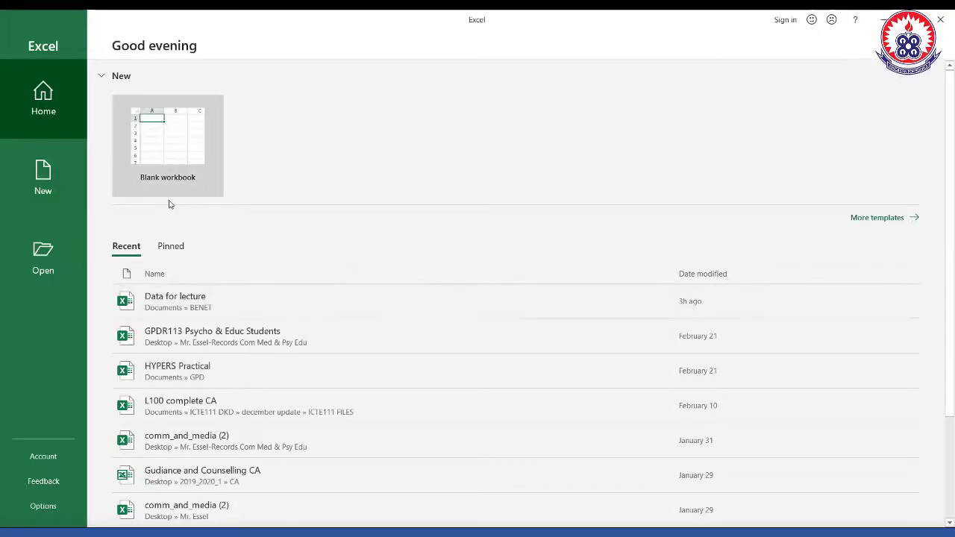
click(45, 193)
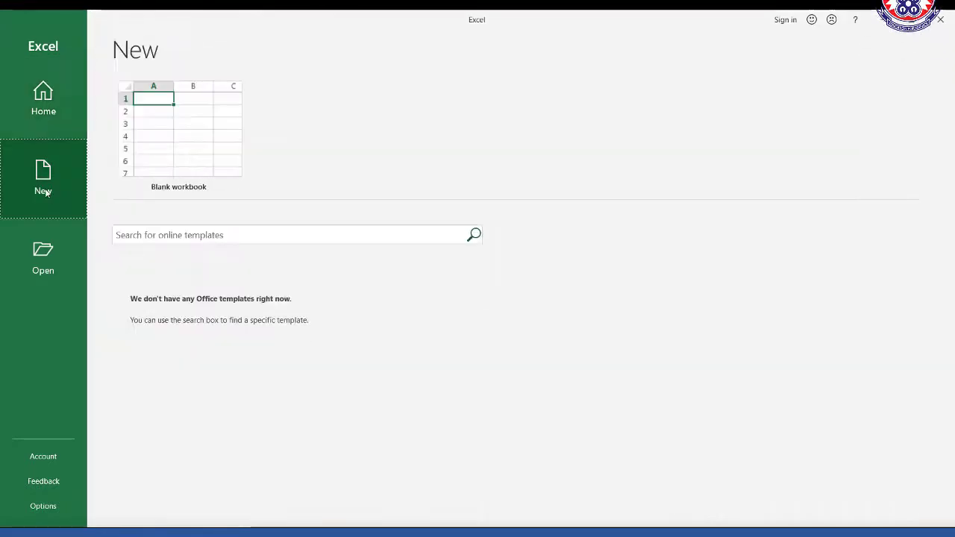
click(254, 233)
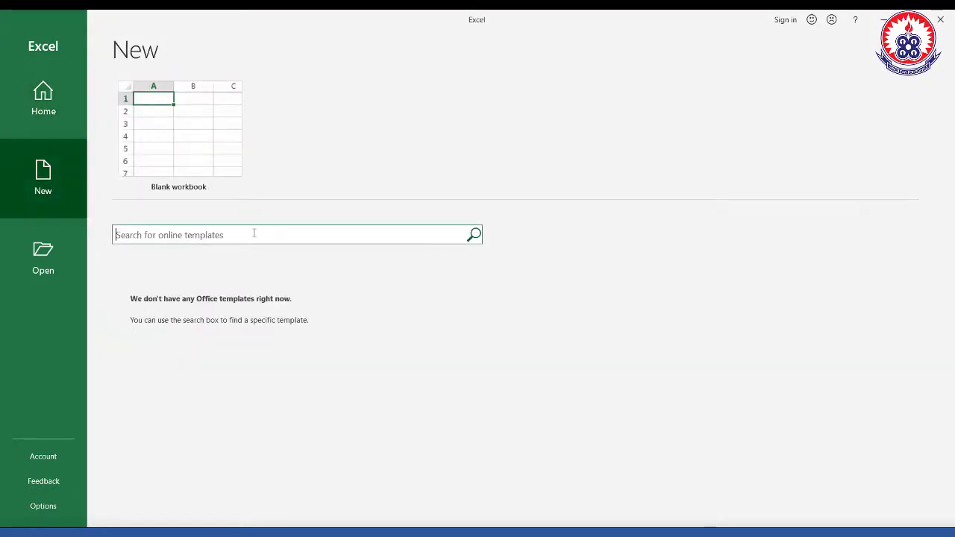
text(sales)
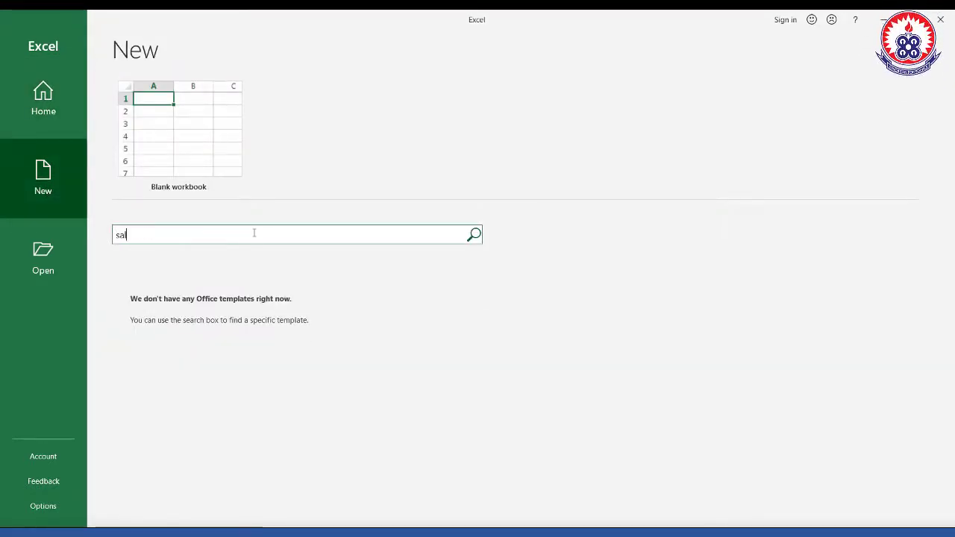
click(475, 236)
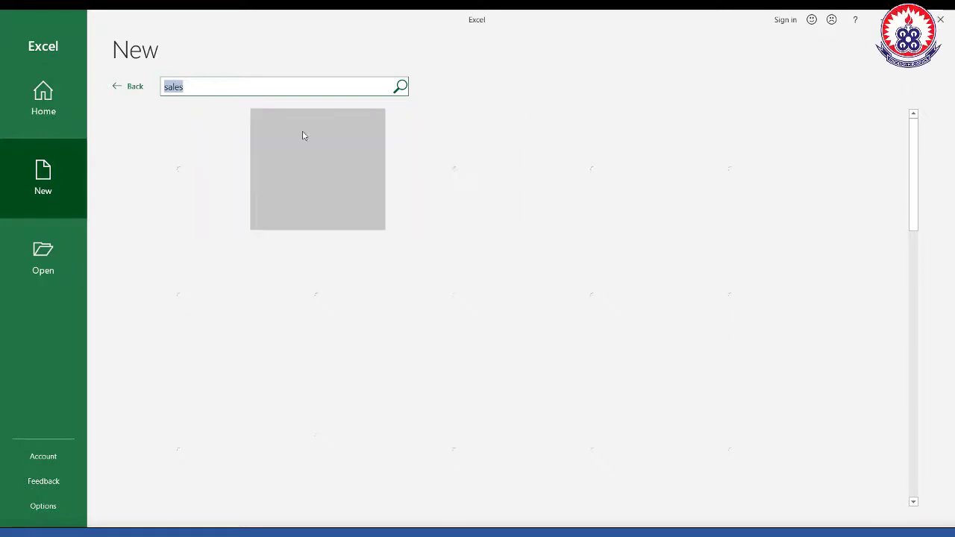
Return to the start screen and create a blank workbook.
click(46, 113)
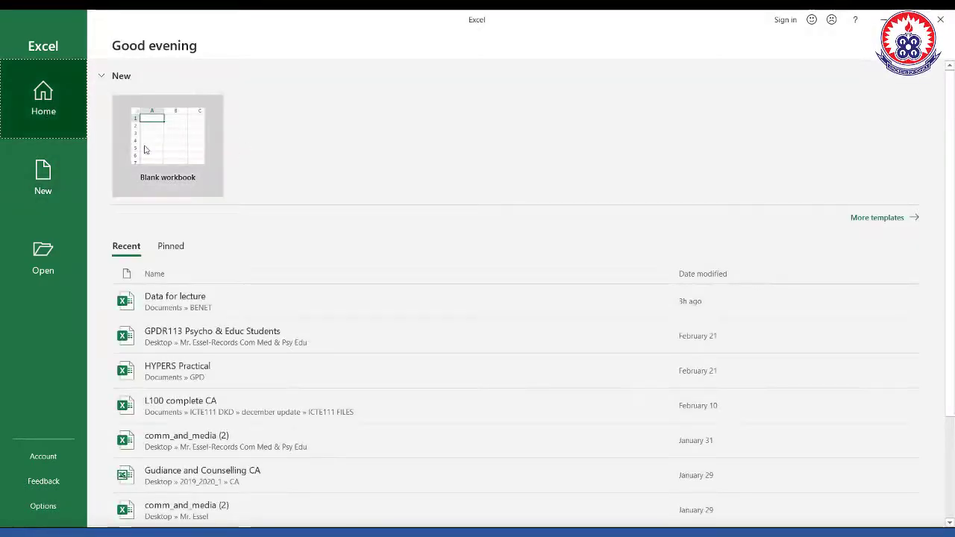
click(170, 153)
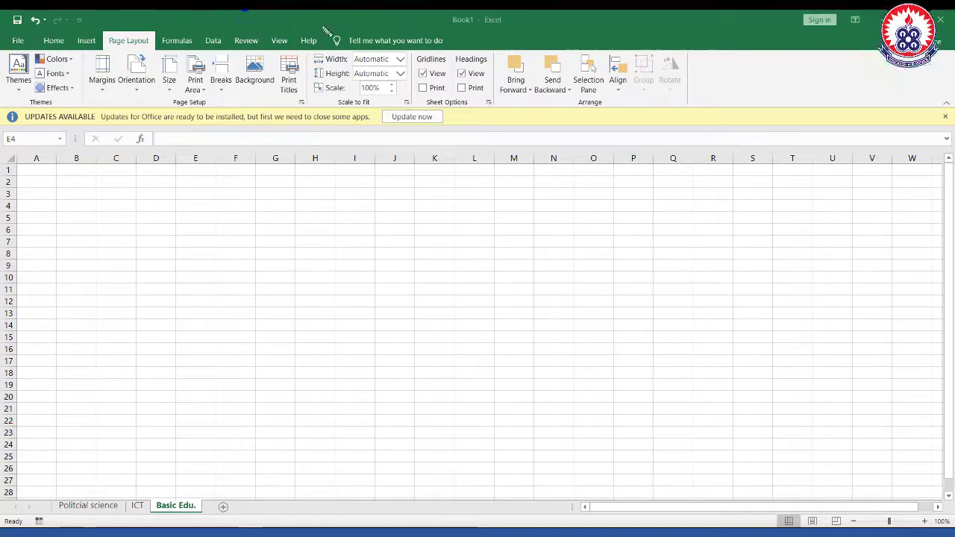
Look over the title bar and ribbon, and display the Home commands.
drag(243, 10, 693, 27)
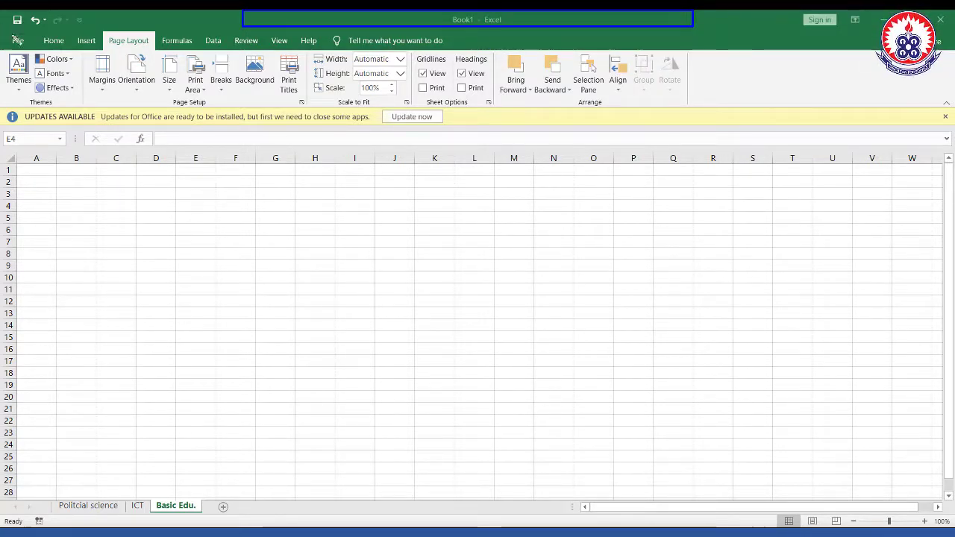
mouse_move(3, 31)
mouse_down()
mouse_move(53, 47)
mouse_move(175, 41)
mouse_move(239, 57)
mouse_move(466, 49)
mouse_up()
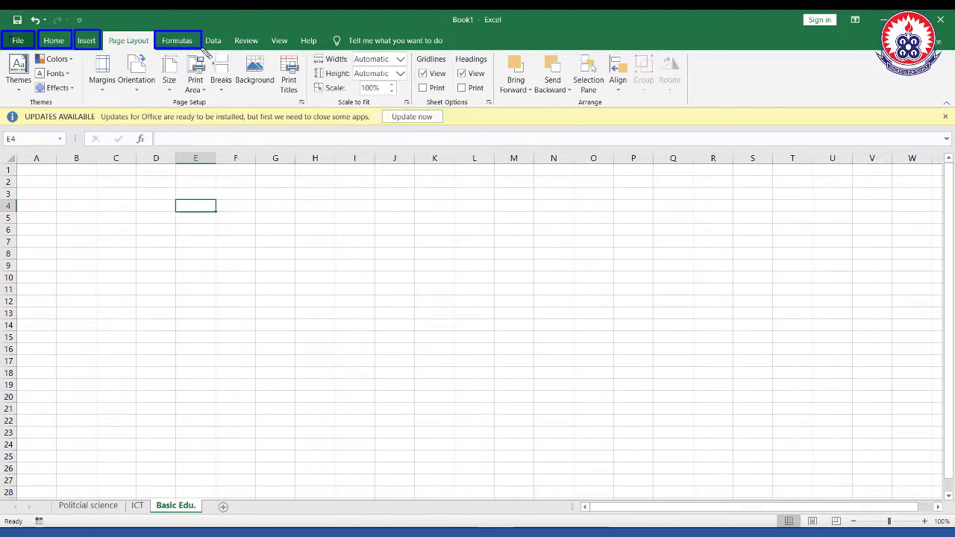
click(60, 41)
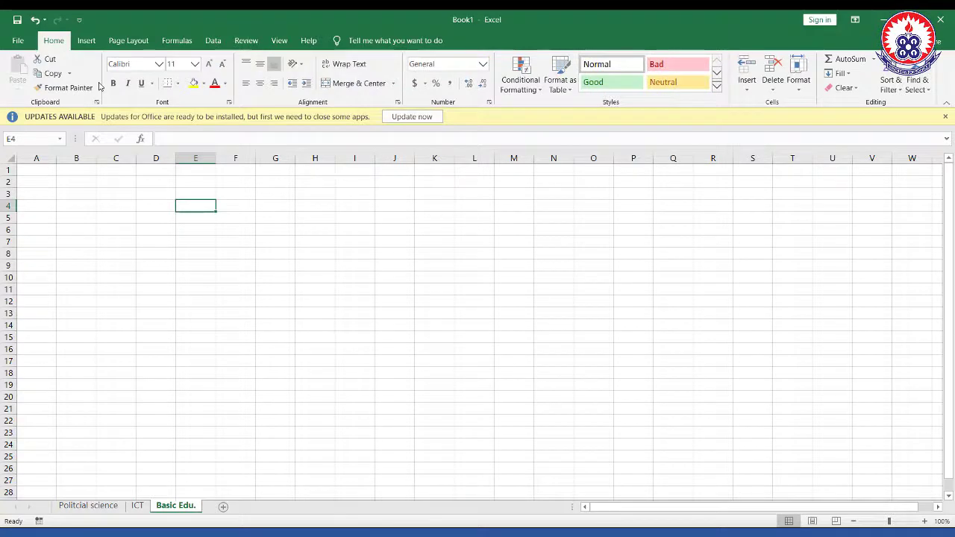
mouse_move(7, 50)
mouse_down()
mouse_move(518, 112)
mouse_move(916, 116)
mouse_up()
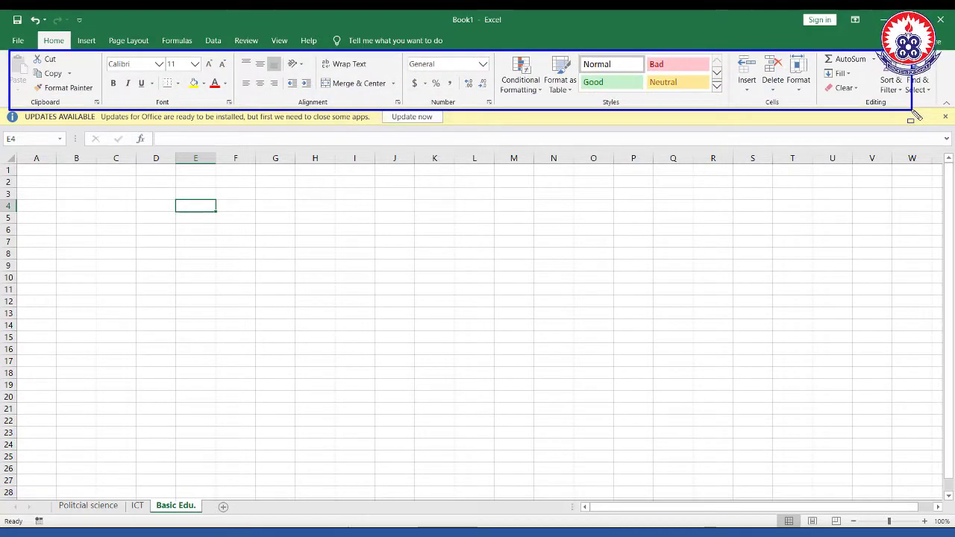
key(ctrl+z)
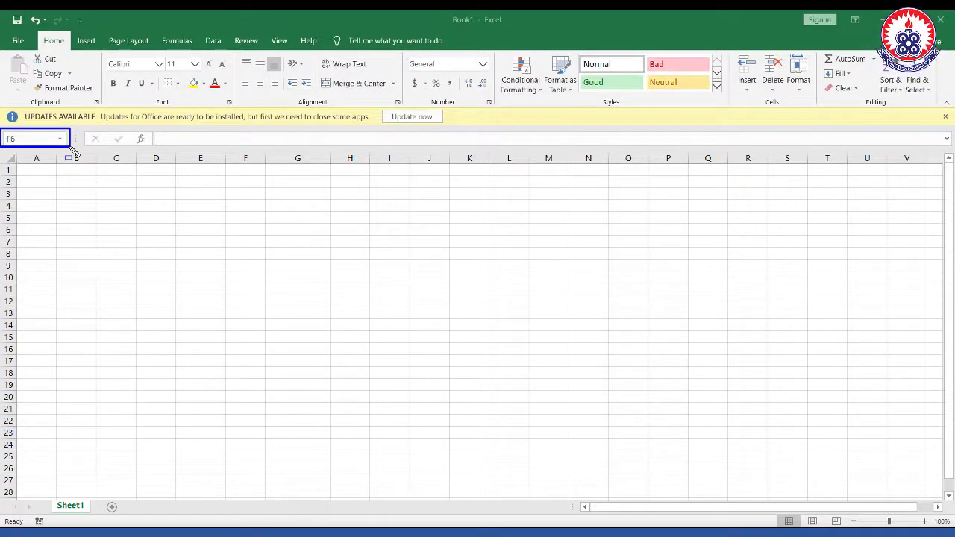
Select cells such as E5, D6, C5 and E3 in turn on Sheet1 and check each address in the Name Box.
key(Return)
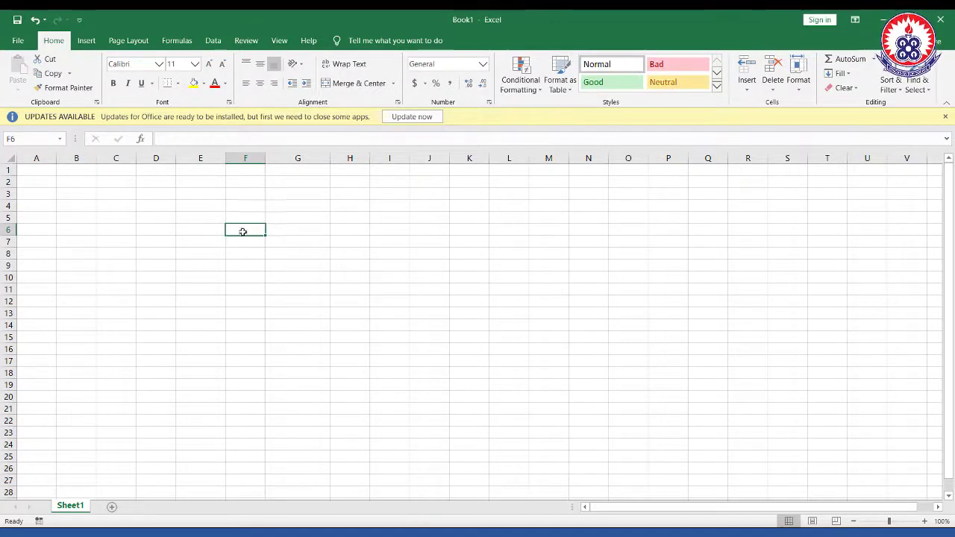
drag(247, 229, 187, 221)
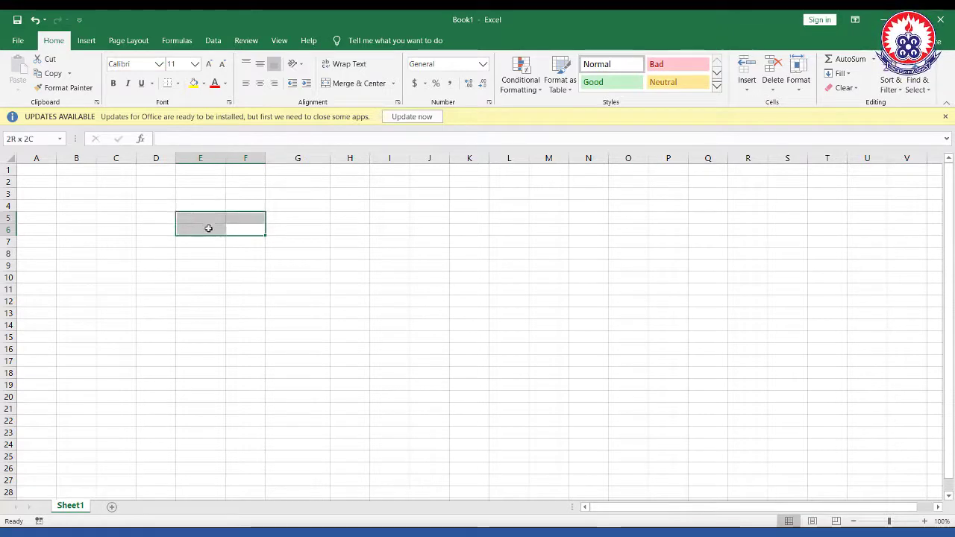
click(209, 228)
click(206, 218)
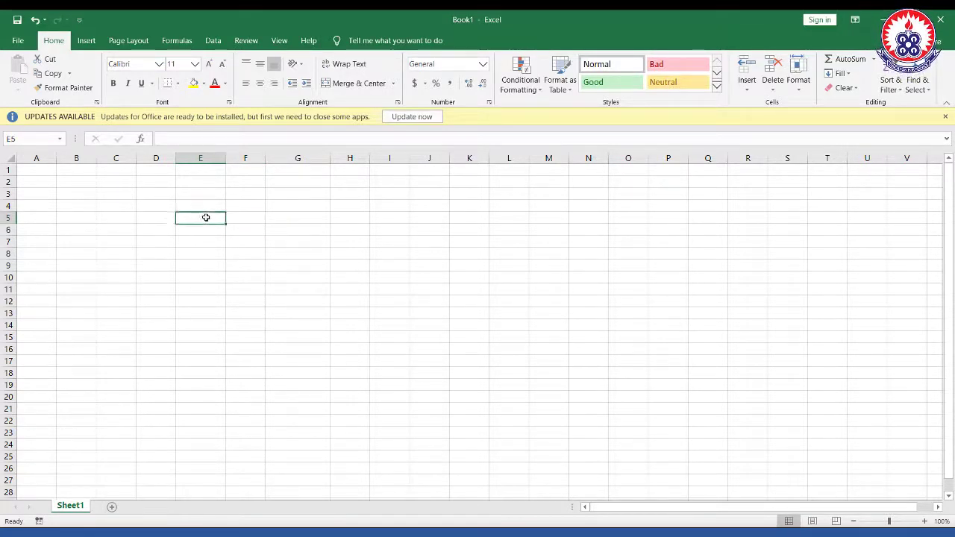
key(Left)
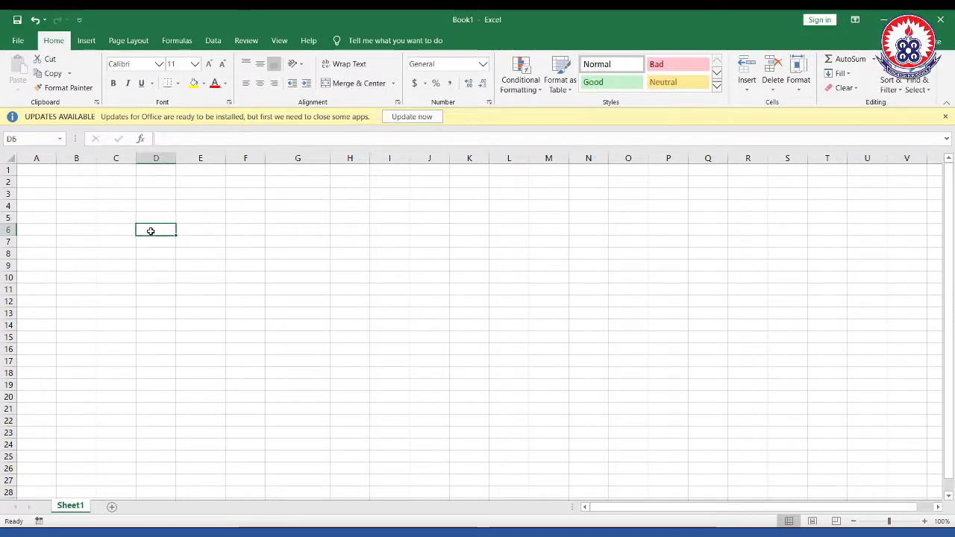
click(190, 217)
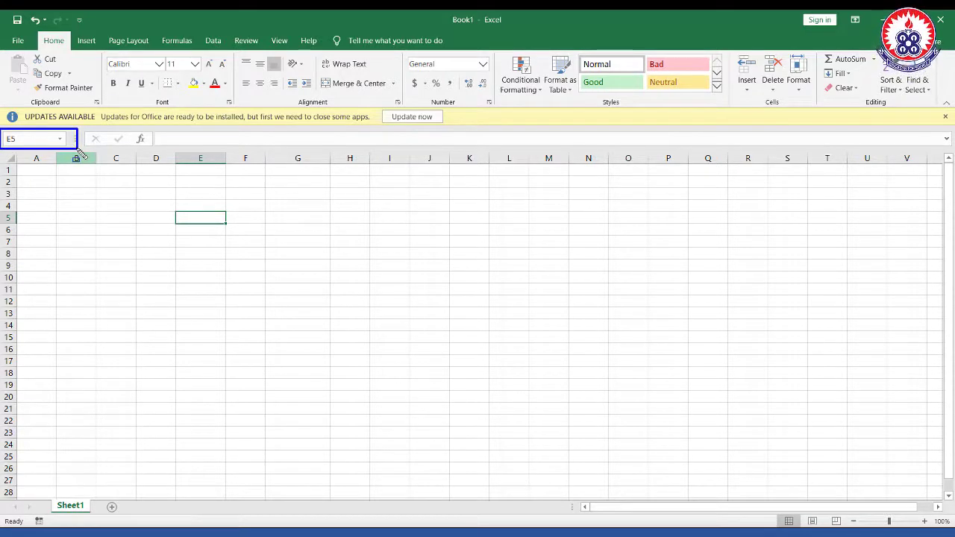
click(115, 213)
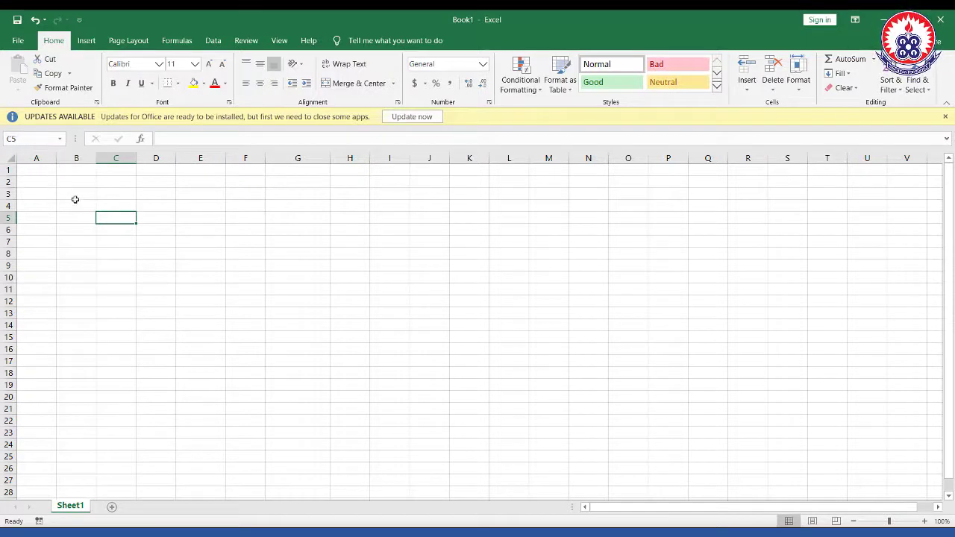
click(200, 191)
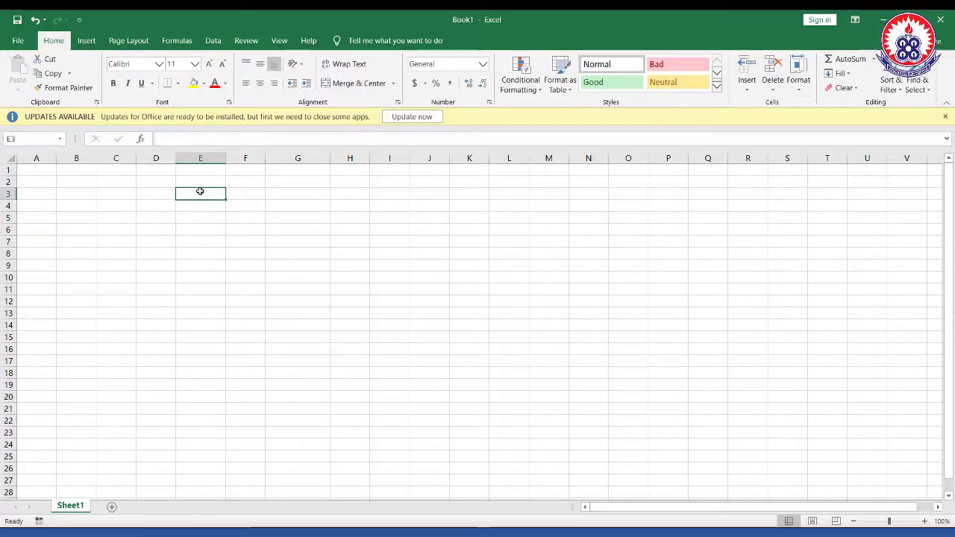
click(99, 194)
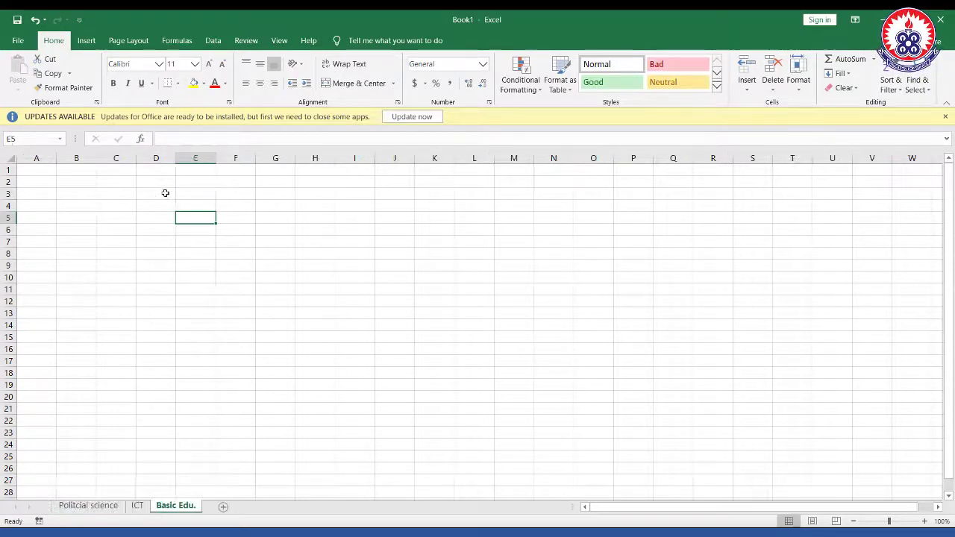
Select cells D3, C4, C6 and E6 in turn on the Basic Edu. sheet to compare their addresses.
click(163, 194)
click(119, 208)
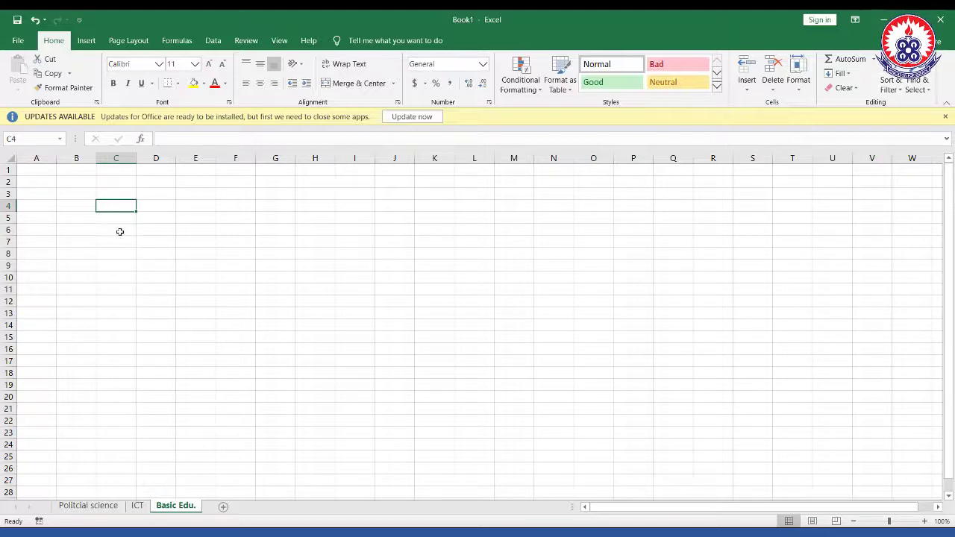
click(120, 232)
click(177, 233)
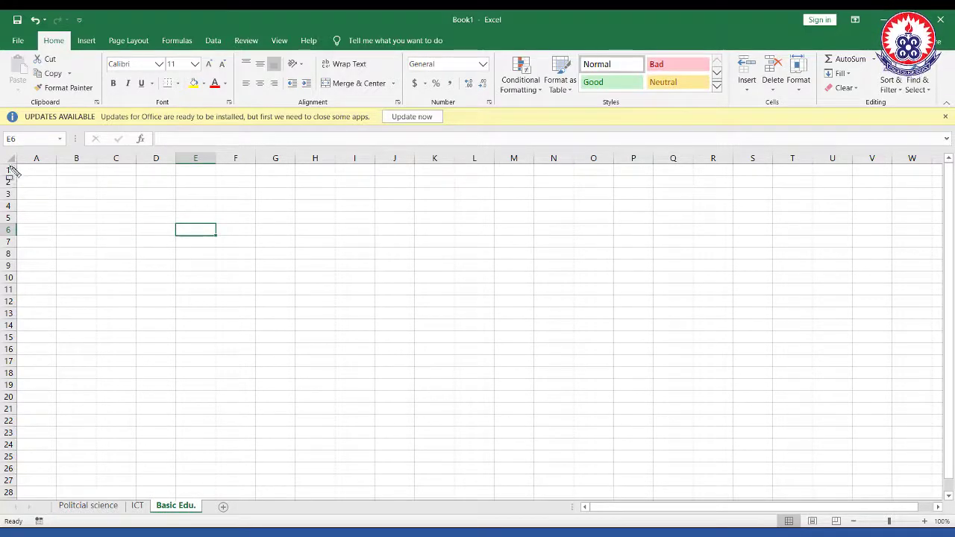
drag(28, 154, 52, 407)
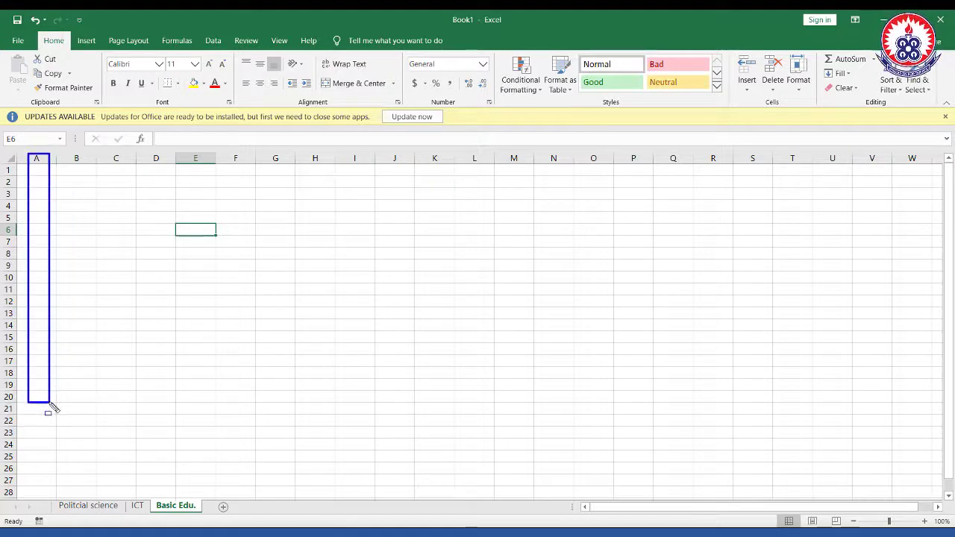
key(Escape)
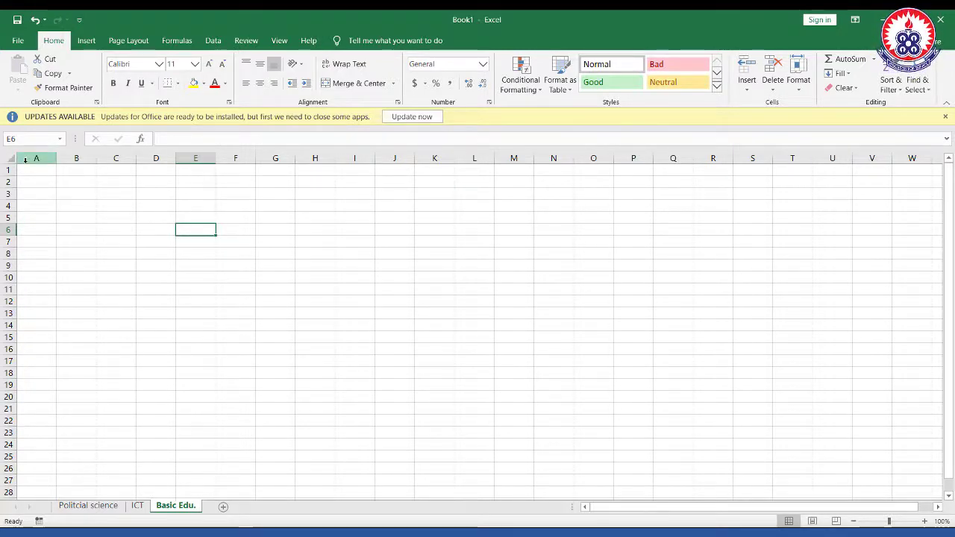
drag(15, 151, 57, 405)
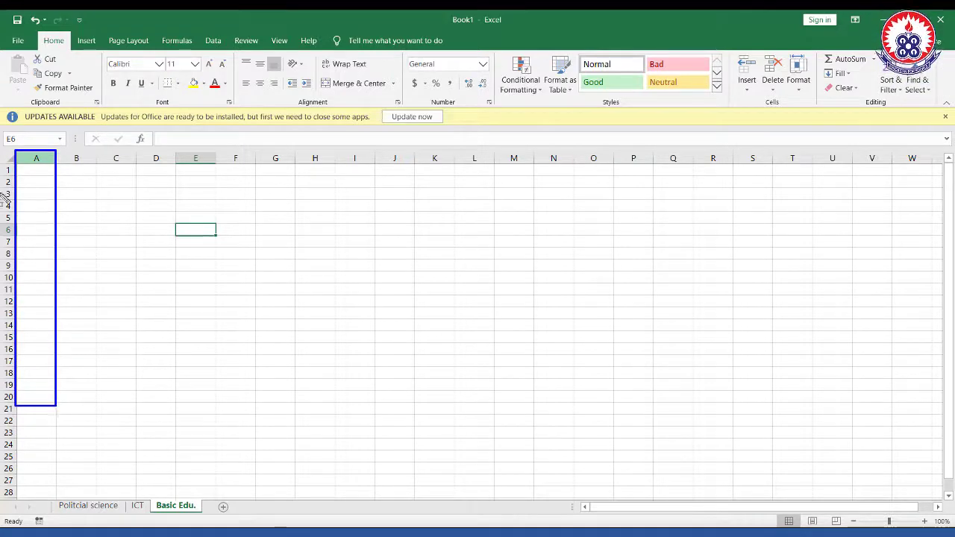
mouse_move(15, 163)
mouse_down()
mouse_move(42, 178)
mouse_move(415, 184)
mouse_move(576, 176)
mouse_up()
drag(652, 170, 924, 181)
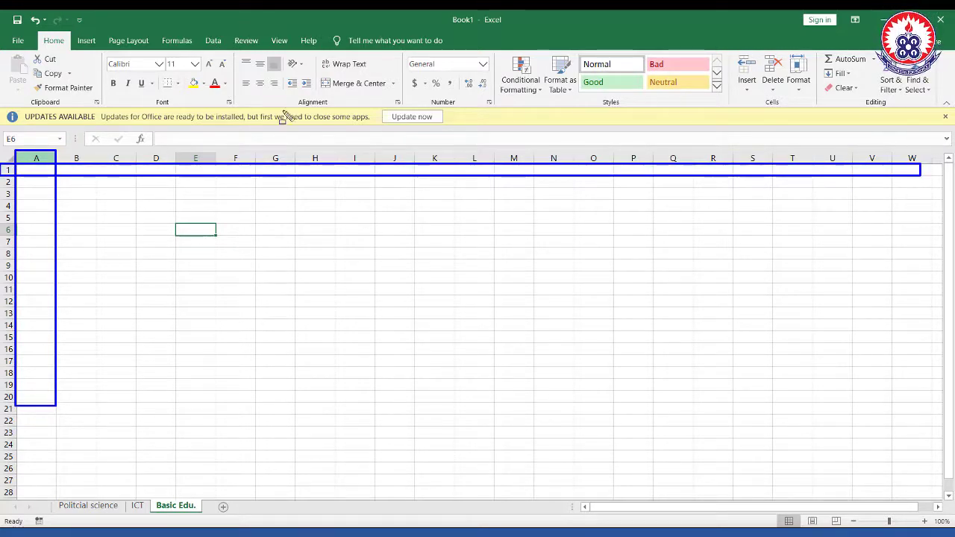
drag(15, 165, 57, 177)
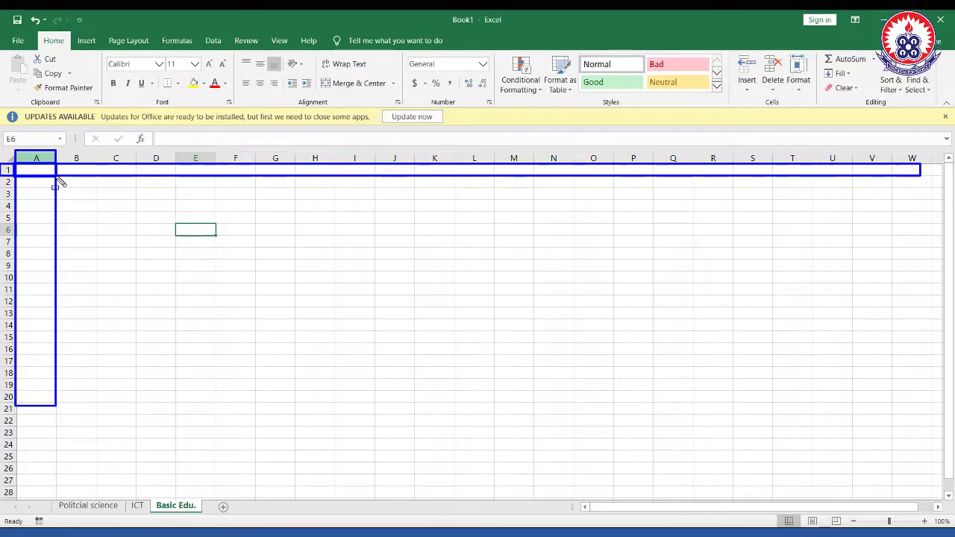
drag(2, 130, 68, 146)
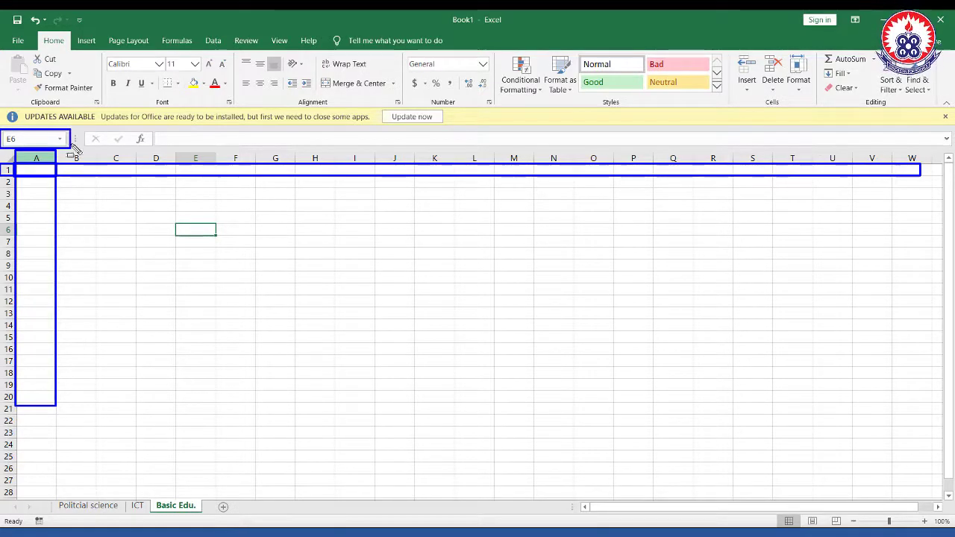
Examine the formula bar, the column and row headings, and sample row 5 and column A on the Basic Edu. sheet.
key(Escape)
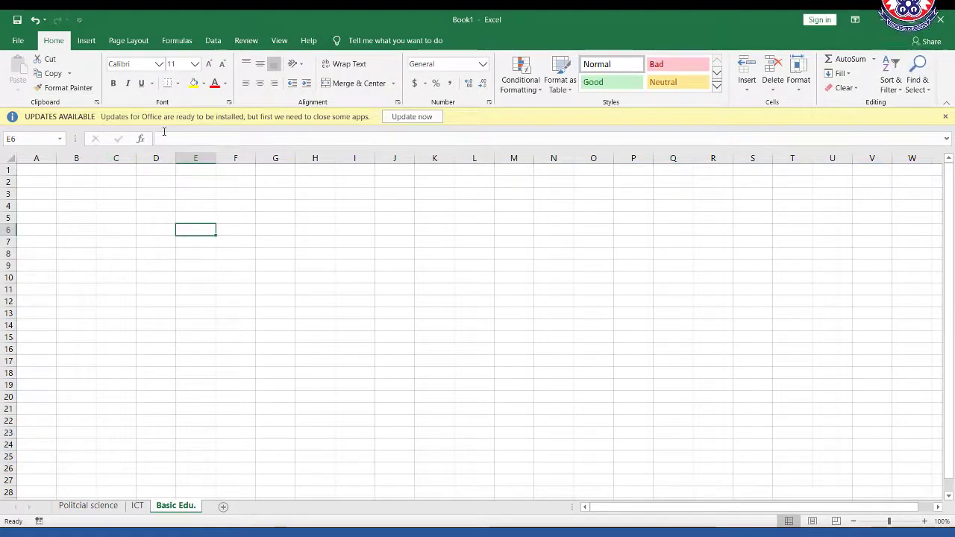
mouse_move(154, 130)
mouse_down()
mouse_move(273, 179)
mouse_move(410, 179)
mouse_move(948, 140)
mouse_move(951, 150)
mouse_up()
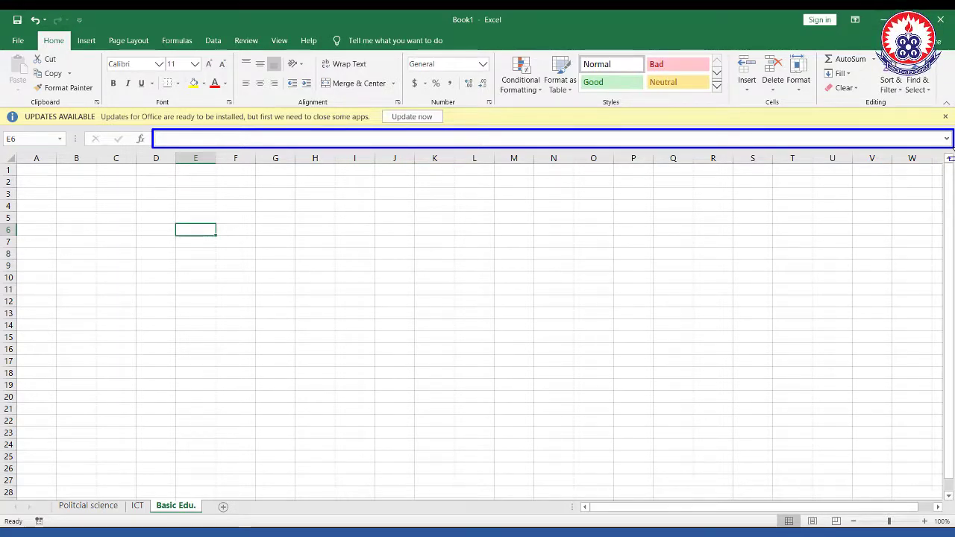
key(ctrl+z)
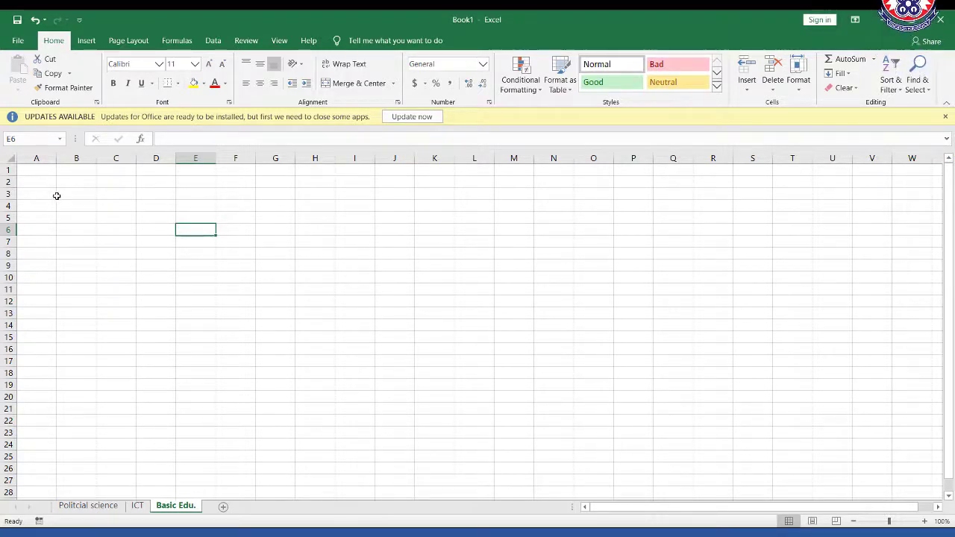
mouse_move(3, 150)
mouse_down()
mouse_move(122, 164)
mouse_move(944, 170)
mouse_up()
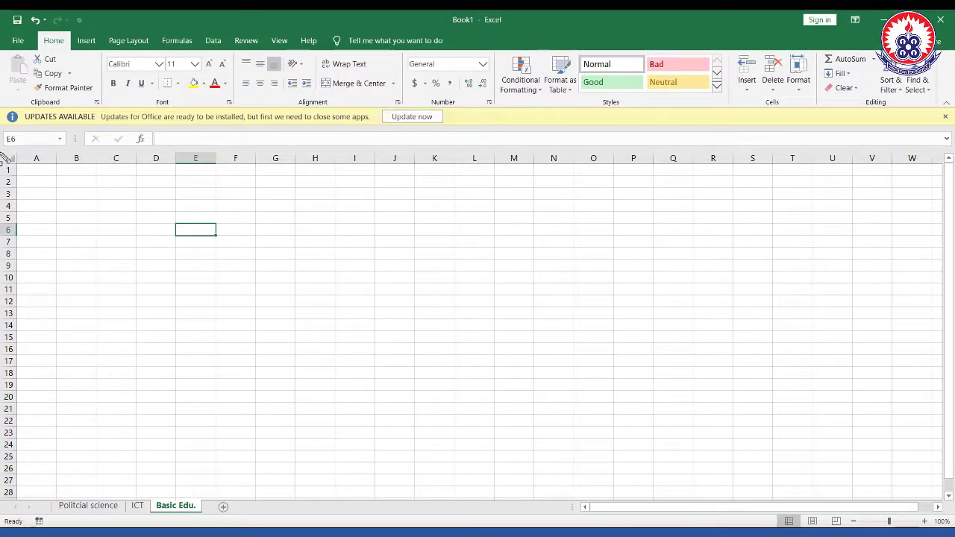
drag(3, 155, 17, 476)
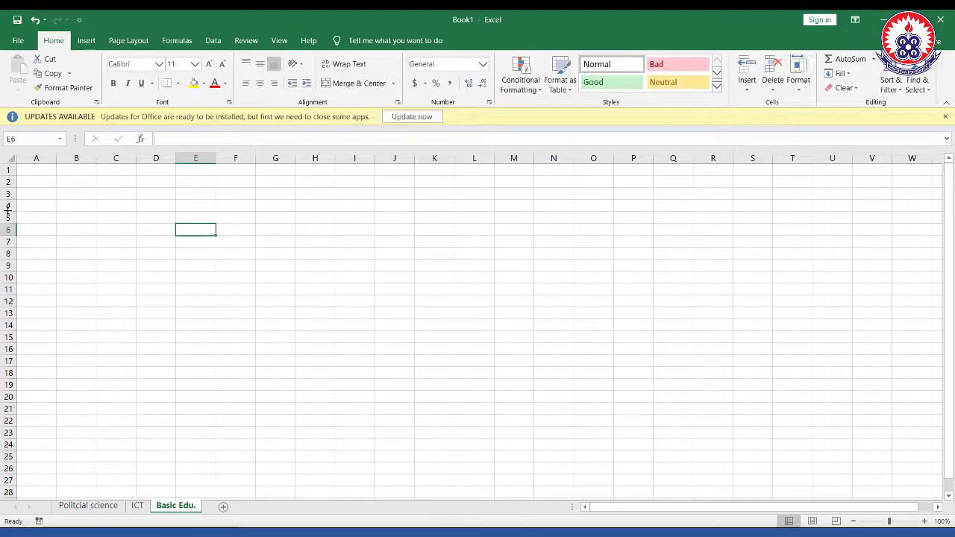
mouse_move(4, 216)
mouse_down()
mouse_move(241, 237)
mouse_move(836, 239)
mouse_move(940, 229)
mouse_up()
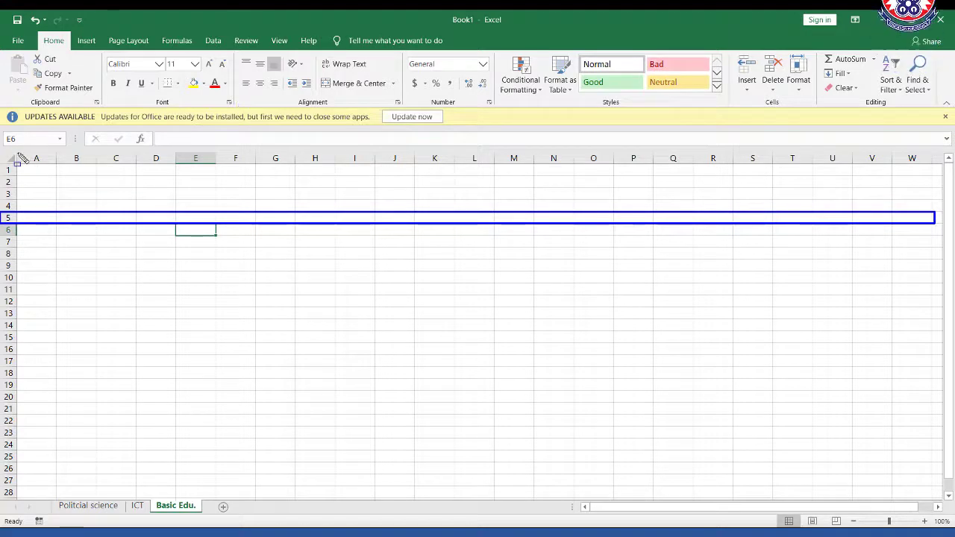
mouse_move(19, 155)
mouse_down()
mouse_move(82, 268)
mouse_move(59, 366)
mouse_move(62, 430)
mouse_up()
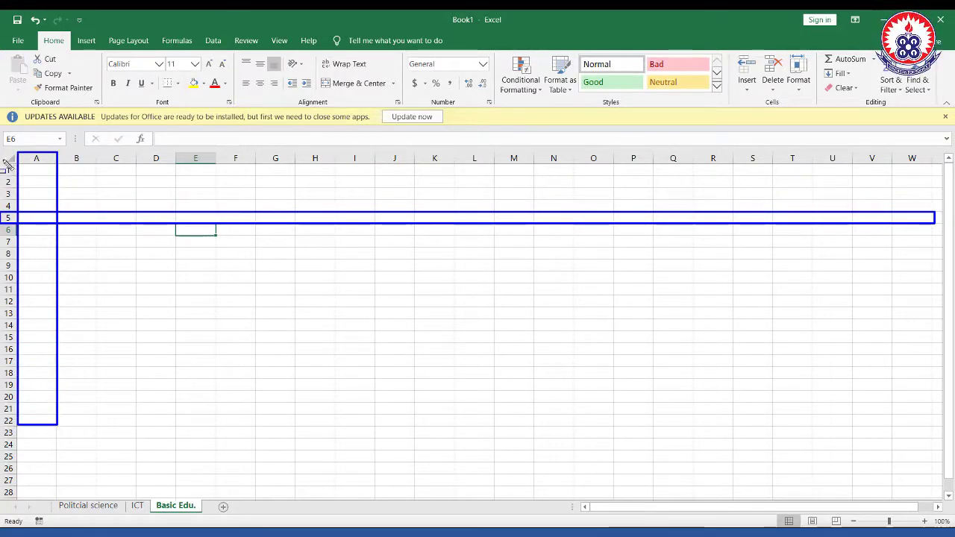
key(Escape)
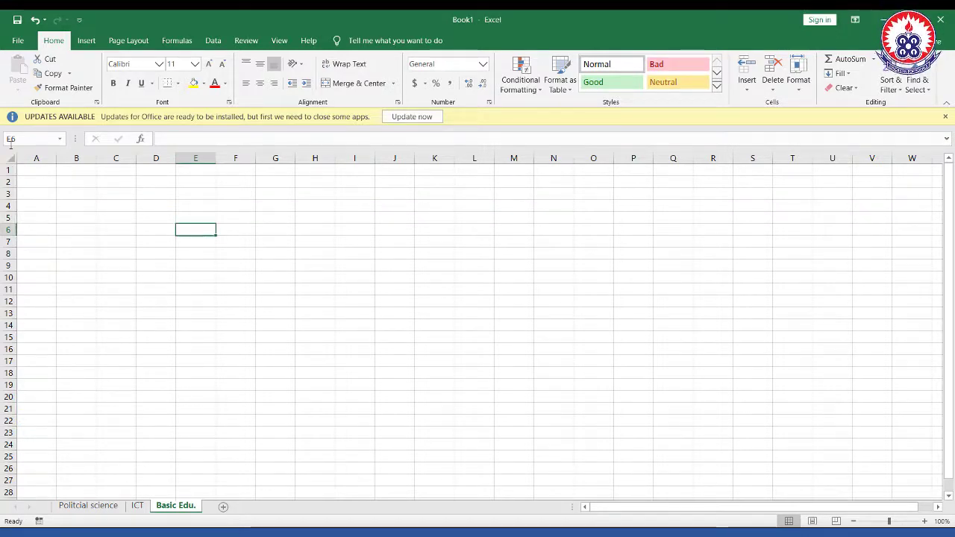
mouse_move(3, 150)
mouse_down()
mouse_move(363, 213)
mouse_move(759, 158)
mouse_move(885, 179)
mouse_move(940, 170)
mouse_up()
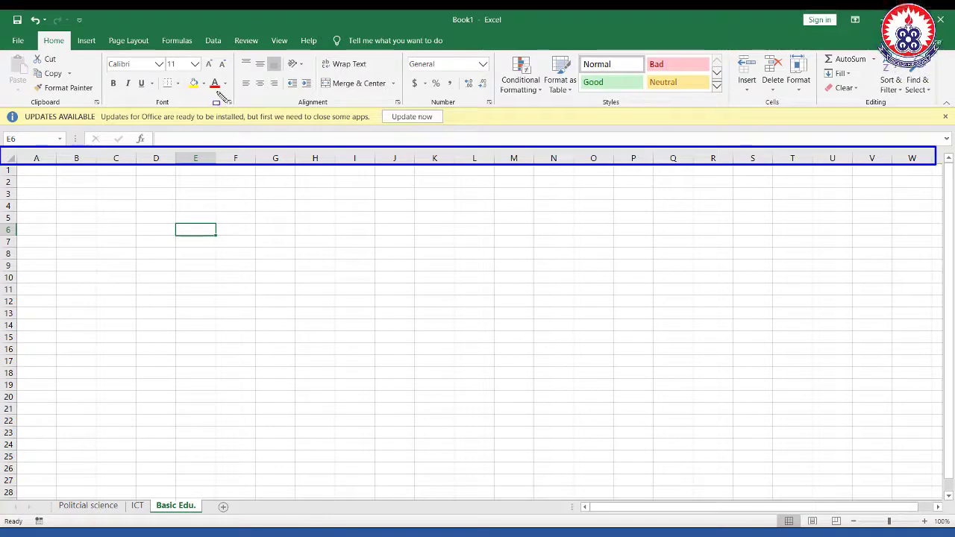
mouse_move(1, 148)
mouse_down()
mouse_move(25, 438)
mouse_move(13, 448)
mouse_up()
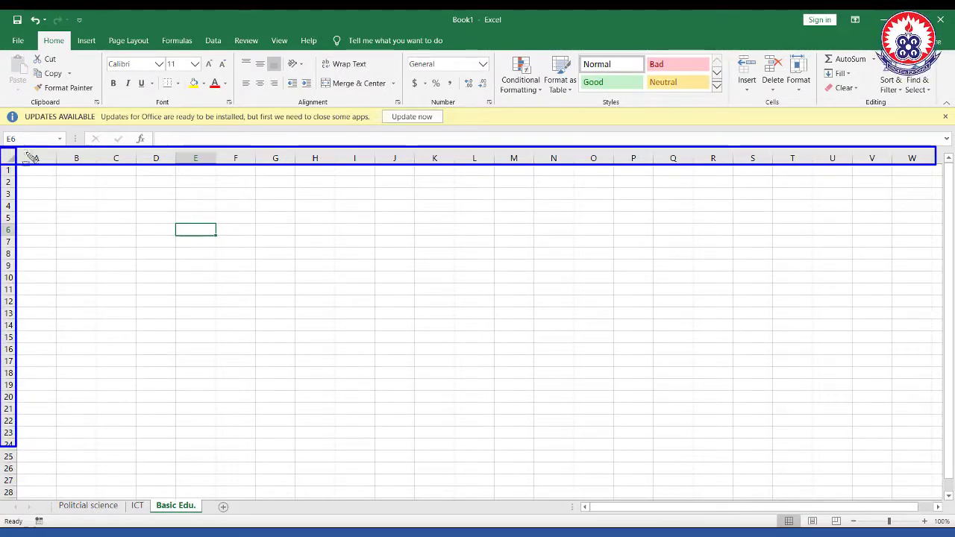
key(Escape)
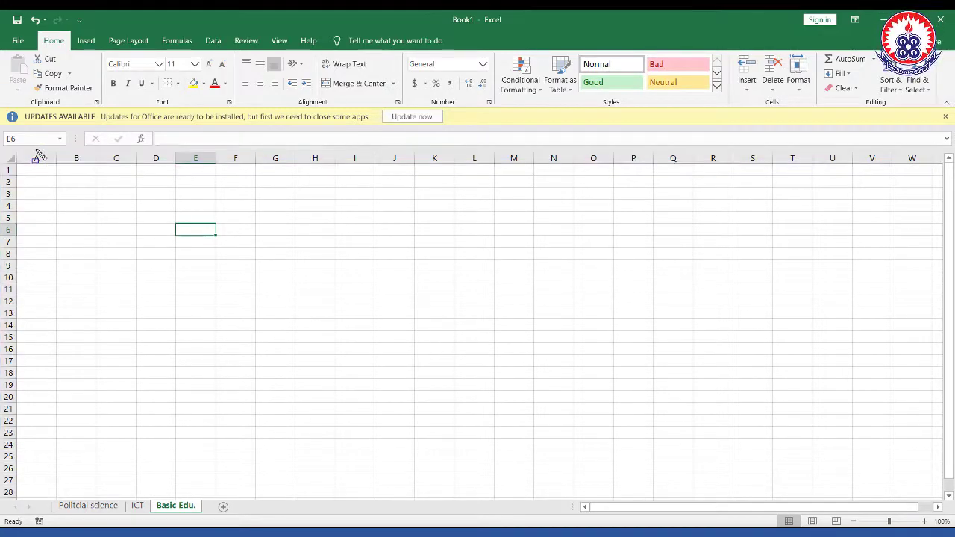
Select columns B and C and rows 1, 2 and 3 in turn, finishing on cell G8.
click(78, 159)
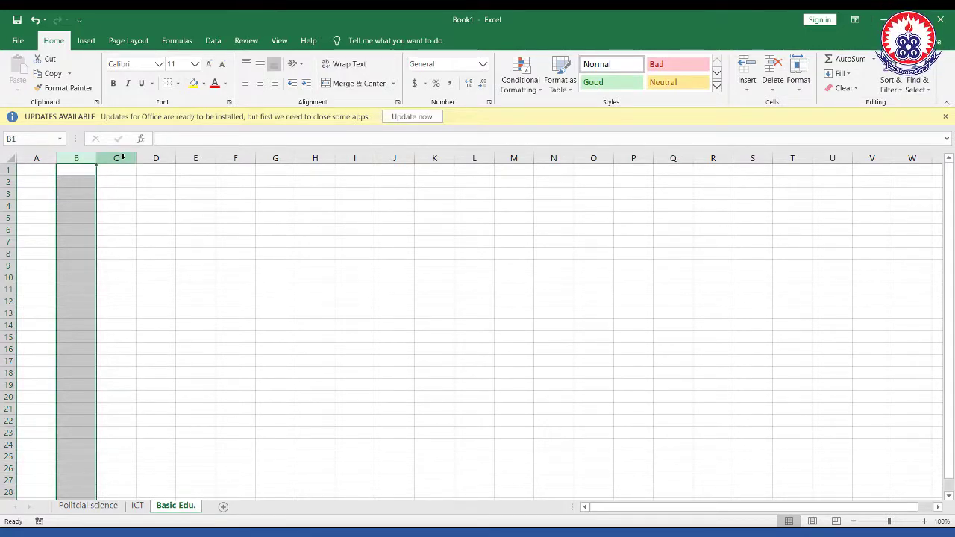
click(122, 157)
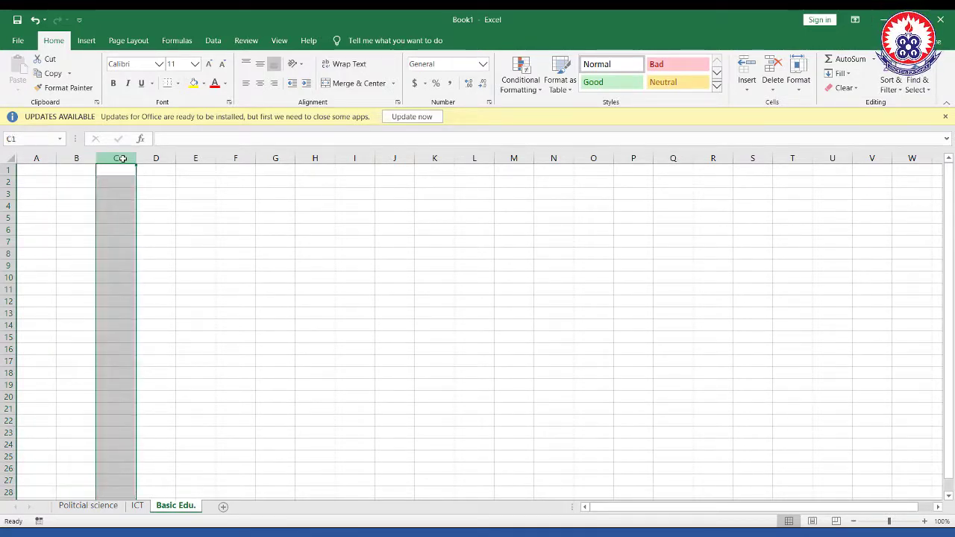
click(9, 170)
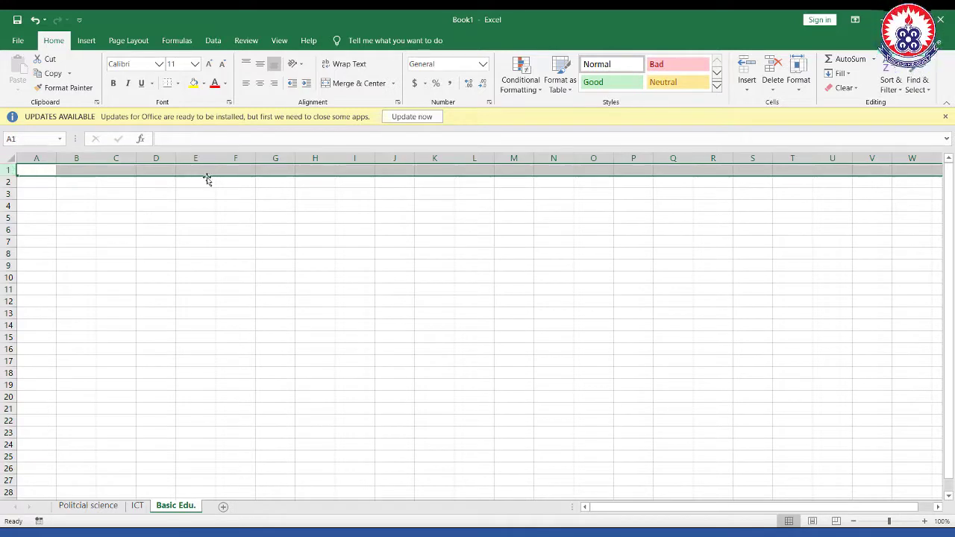
click(7, 181)
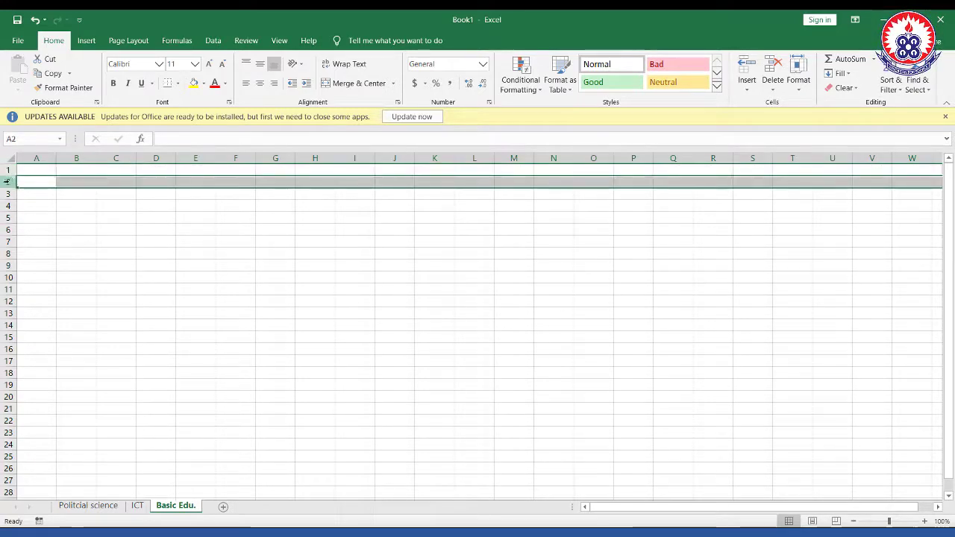
click(9, 193)
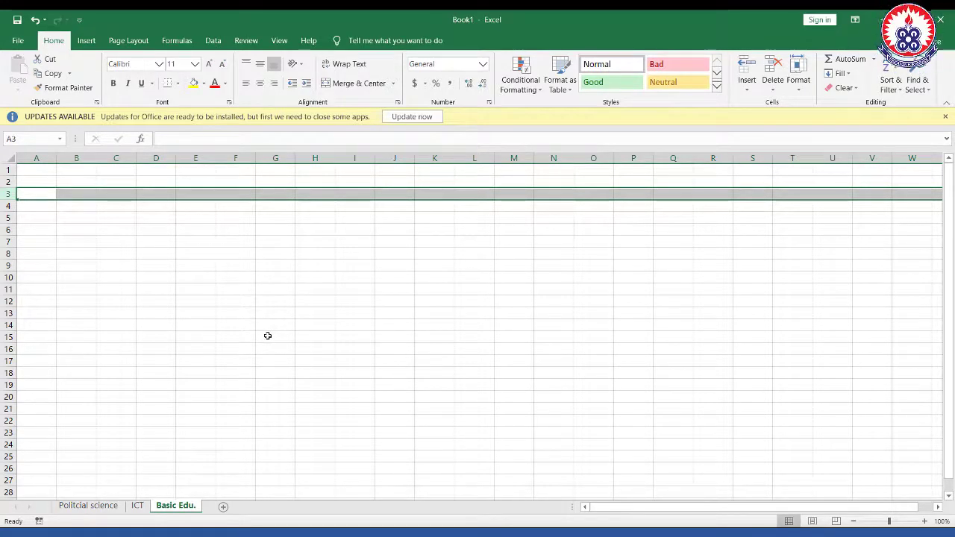
click(291, 252)
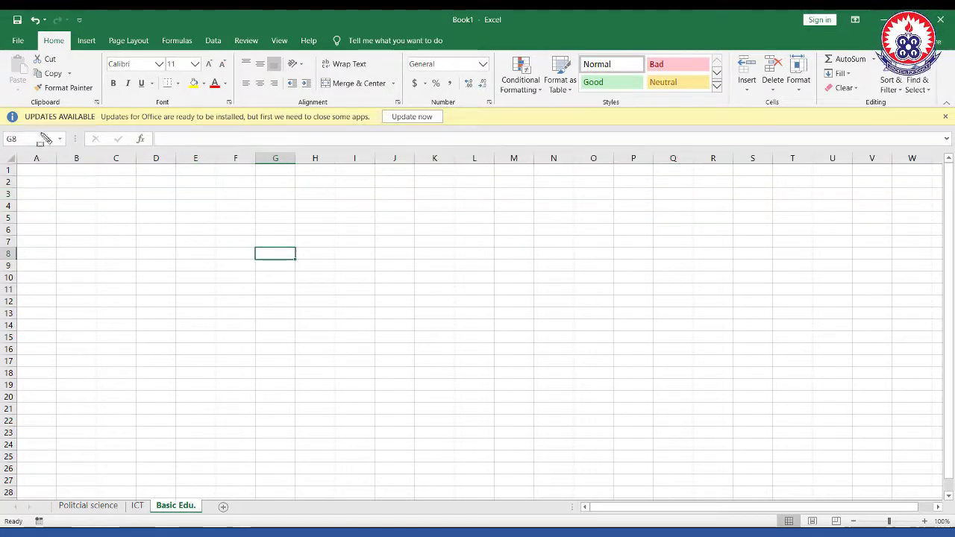
Examine the worksheet area, scroll bars and sheet tabs, and compare them with the page of a blank Word document.
mouse_move(17, 162)
mouse_down()
mouse_move(871, 350)
mouse_move(947, 458)
mouse_move(945, 500)
mouse_up()
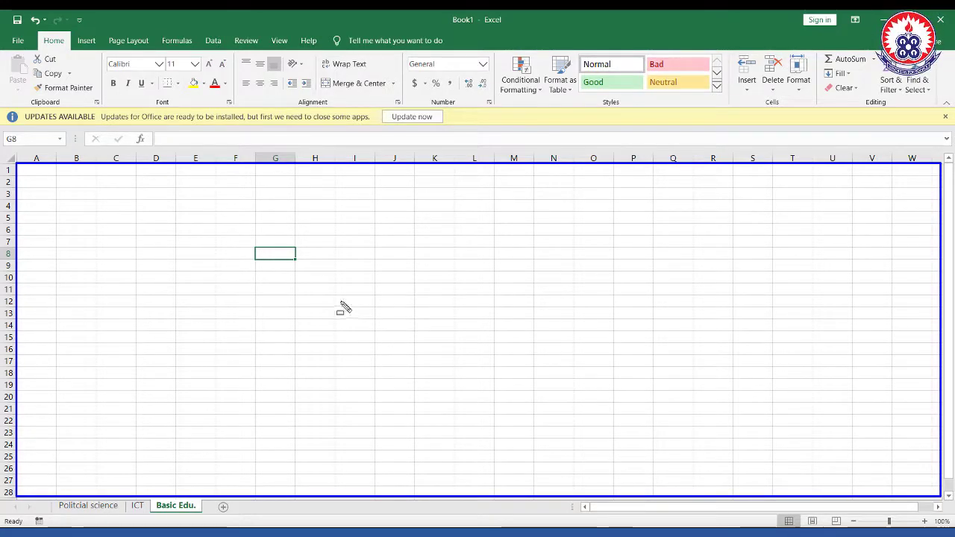
mouse_move(17, 164)
mouse_down()
mouse_move(717, 341)
mouse_move(890, 445)
mouse_up()
drag(953, 502, 941, 497)
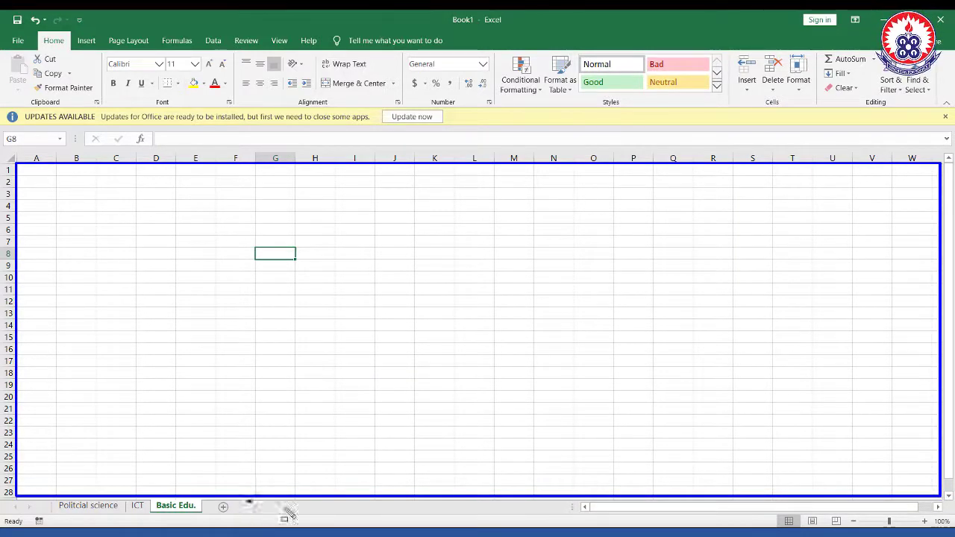
drag(289, 515, 575, 522)
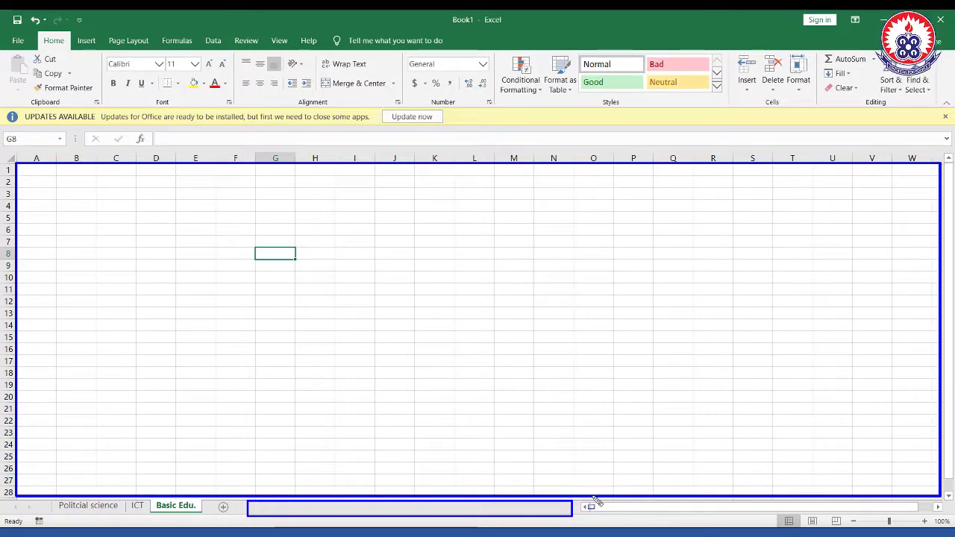
mouse_move(588, 501)
mouse_down()
mouse_move(843, 495)
mouse_move(942, 517)
mouse_up()
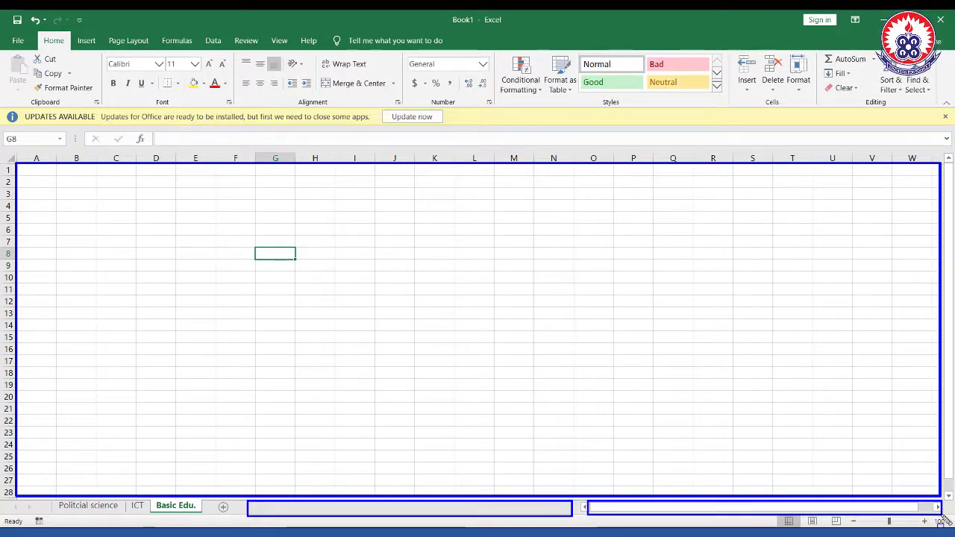
drag(945, 159, 953, 511)
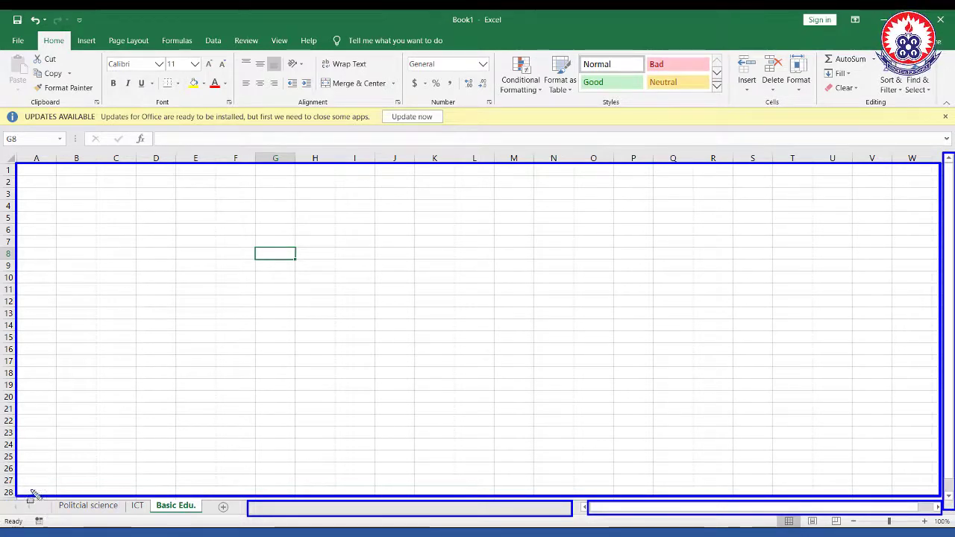
drag(45, 494, 129, 524)
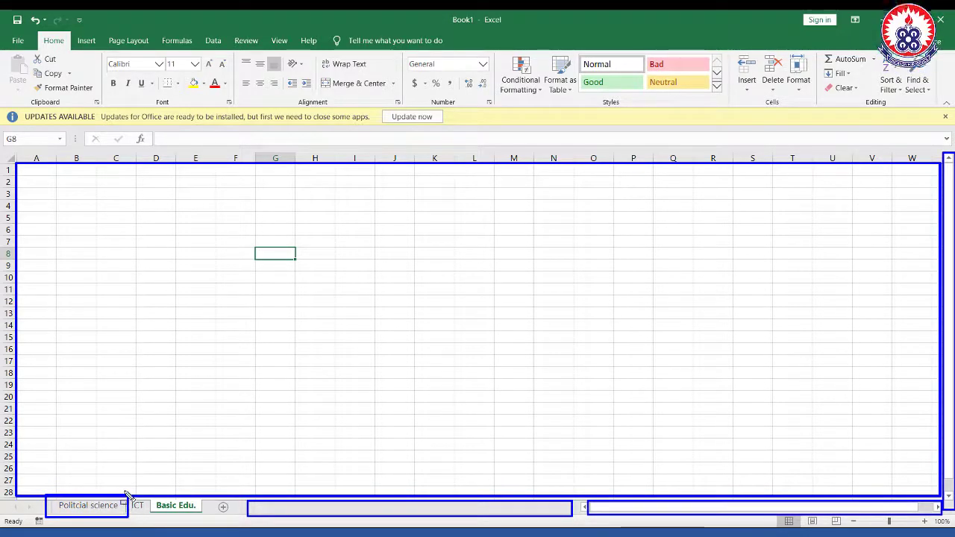
mouse_move(128, 497)
mouse_down()
mouse_move(143, 521)
mouse_move(203, 521)
mouse_up()
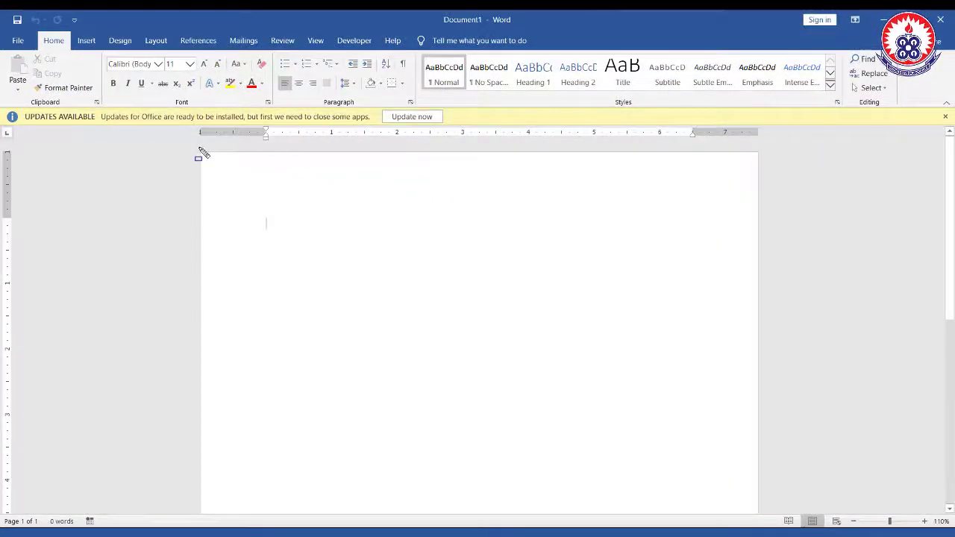
drag(198, 148, 749, 513)
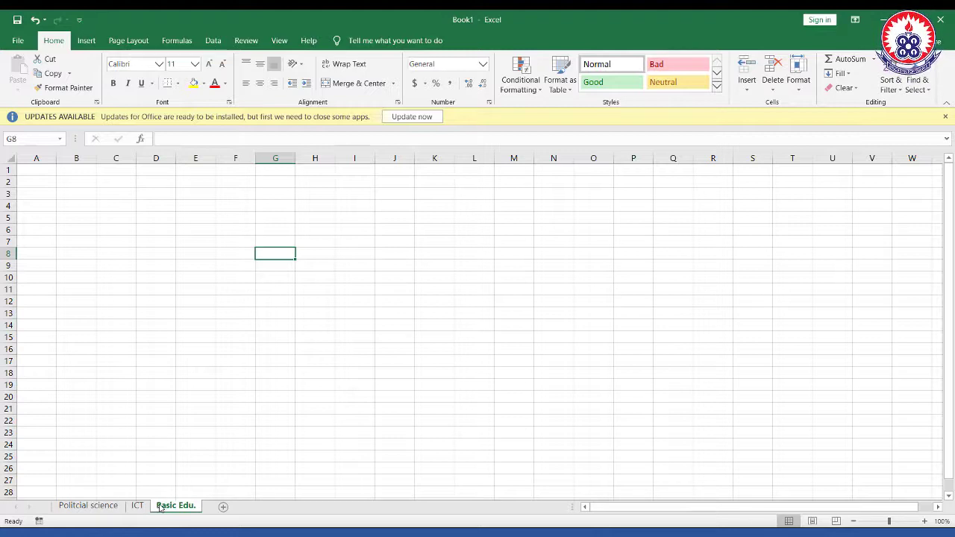
Undo the last change in the Excel workbook, select cell E20, and create a new blank workbook.
key(ctrl+z)
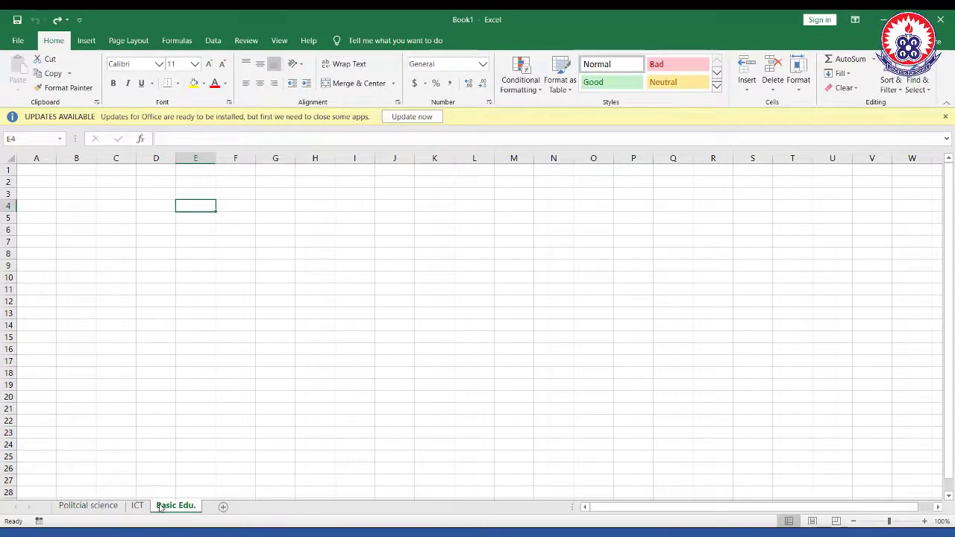
click(209, 397)
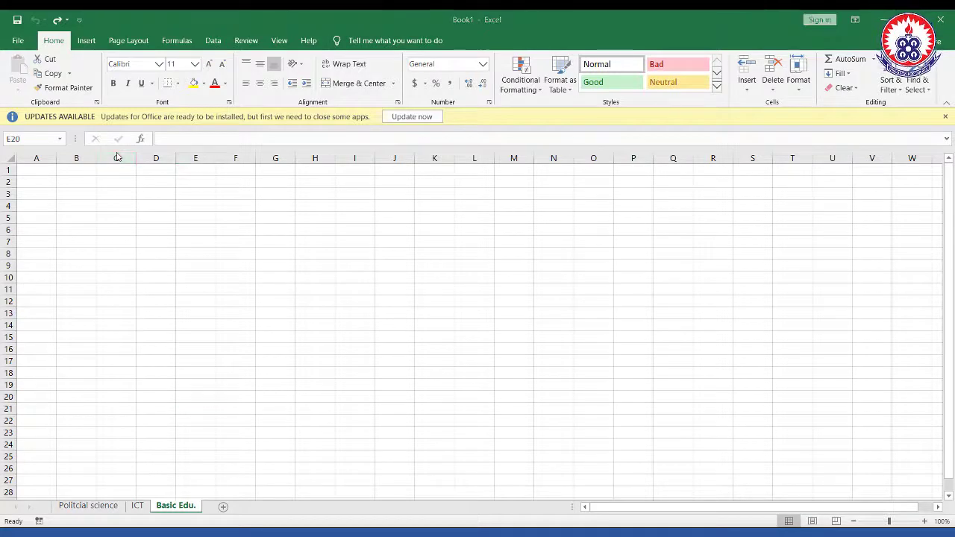
key(ctrl+n)
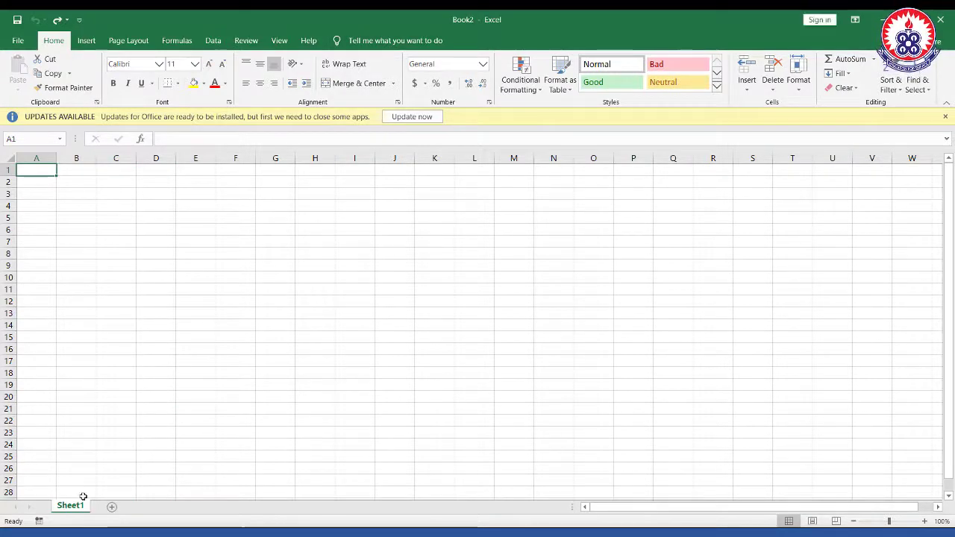
mouse_move(70, 503)
mouse_down()
mouse_move(48, 496)
mouse_move(93, 514)
mouse_up()
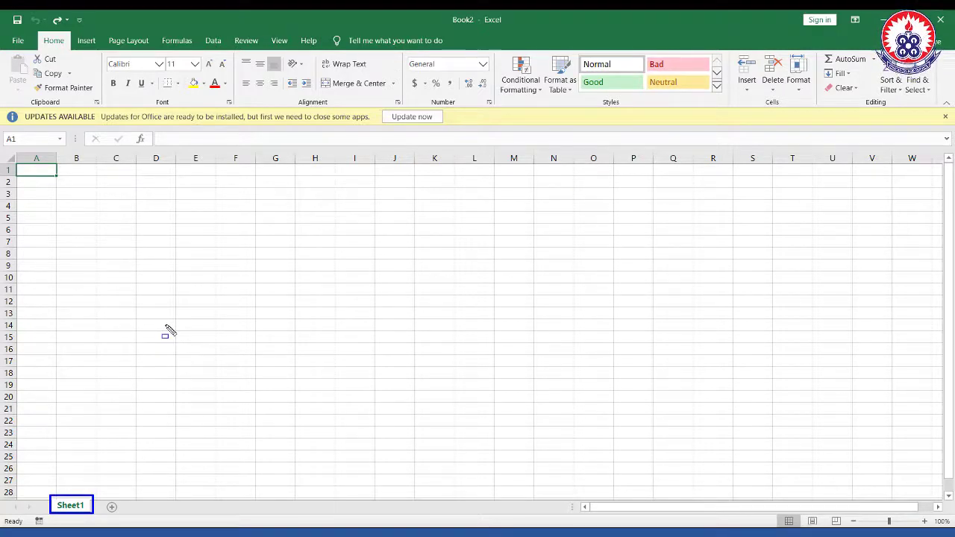
Rename Sheet1 as Political Science.
double_click(71, 507)
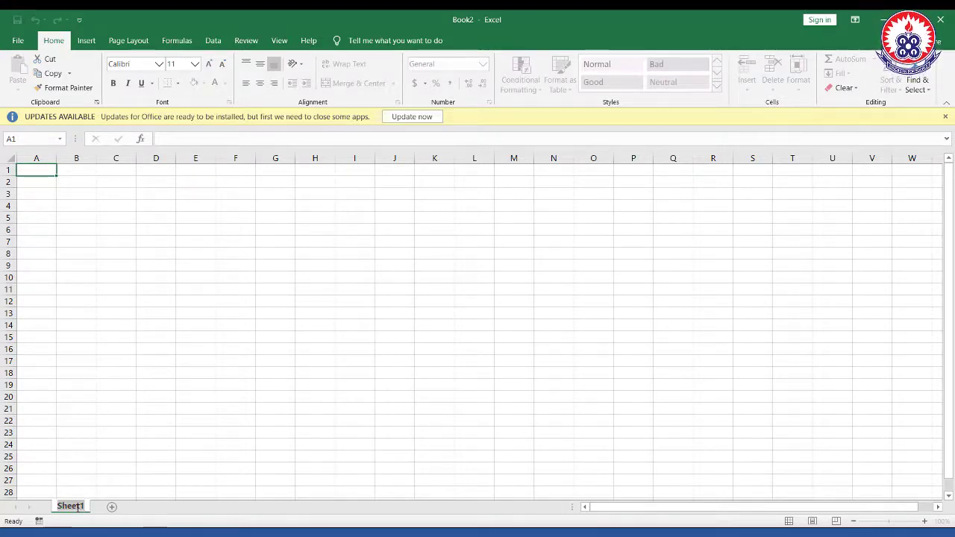
key(BackSpace)
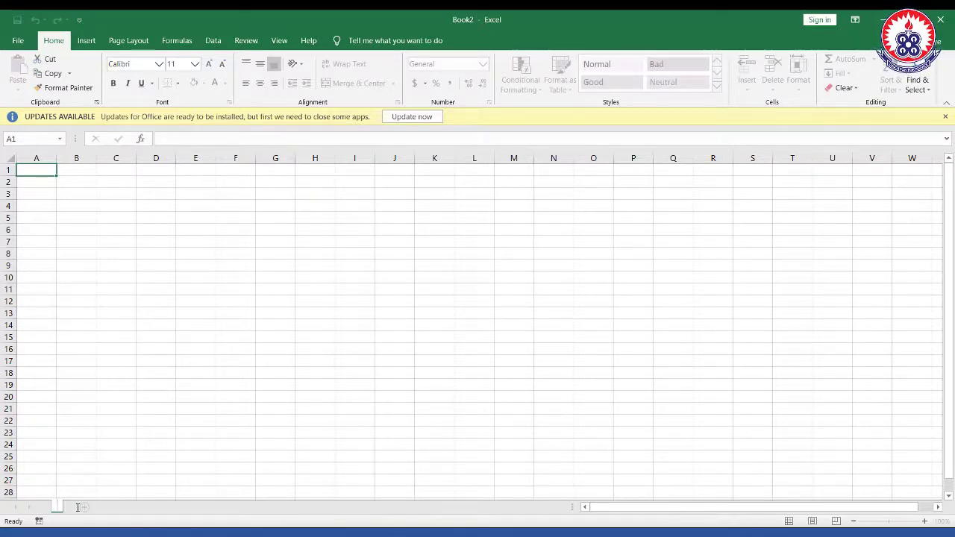
text(Political Science)
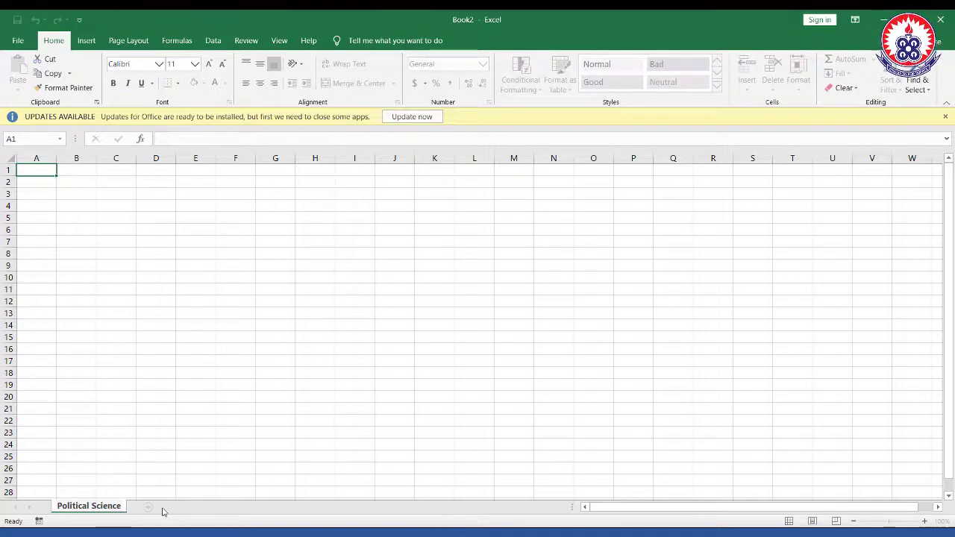
key(Return)
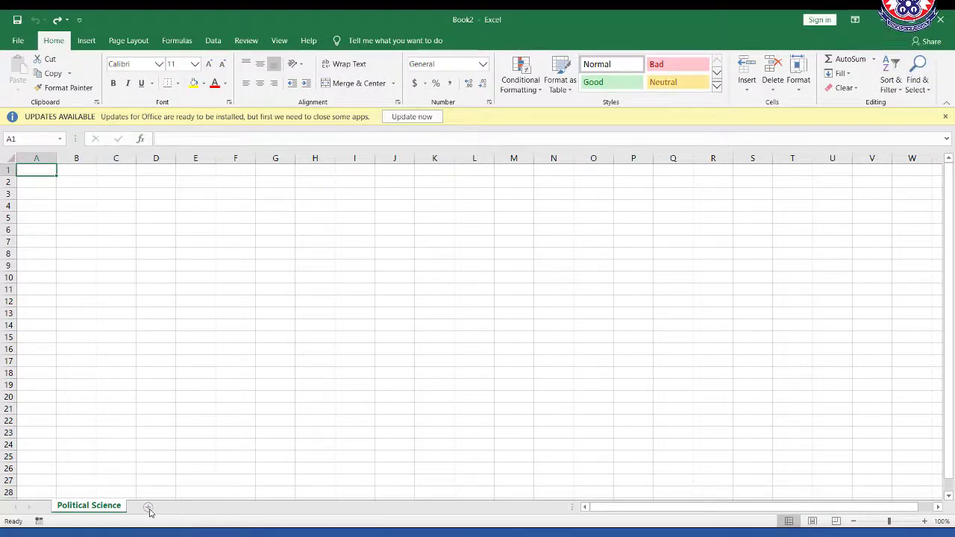
Add a second worksheet after Political Science and rename it ICT.
click(150, 510)
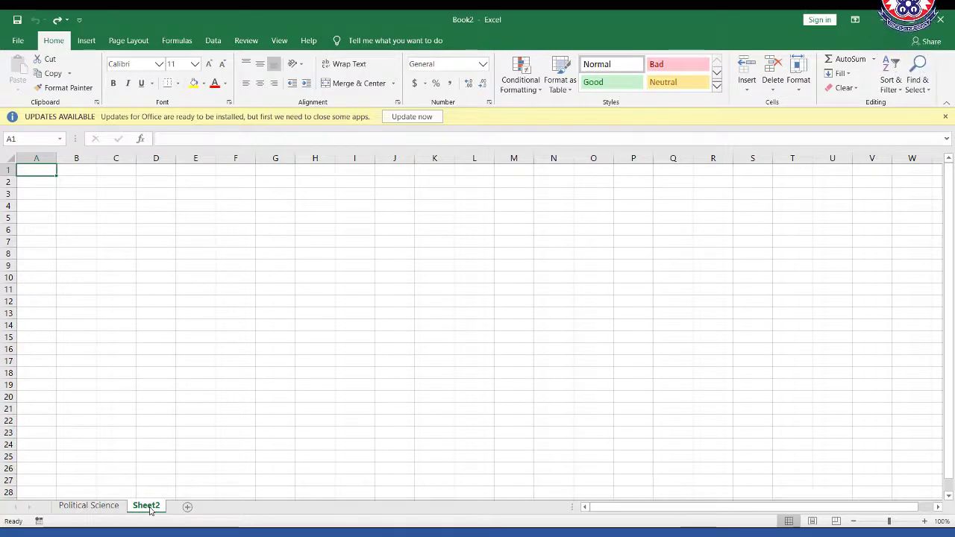
double_click(148, 507)
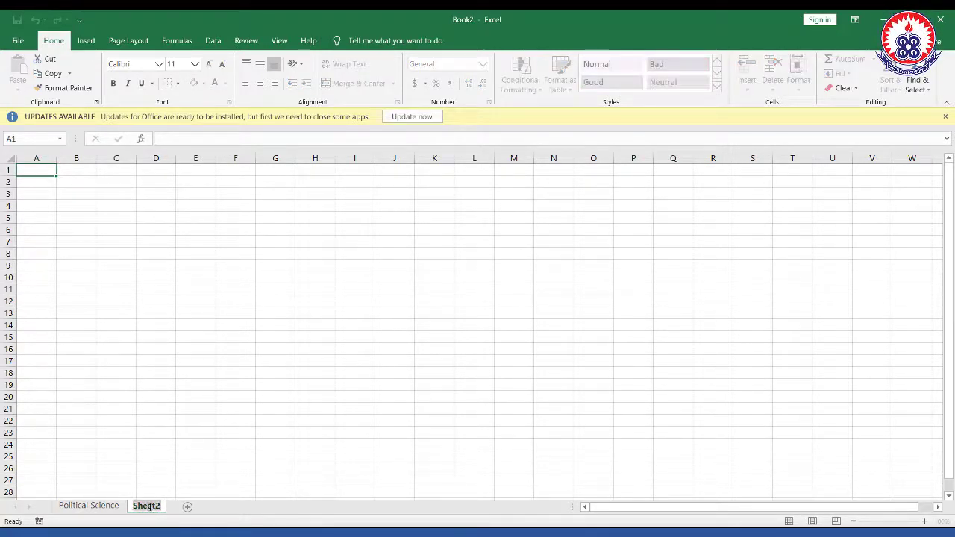
text(ICT)
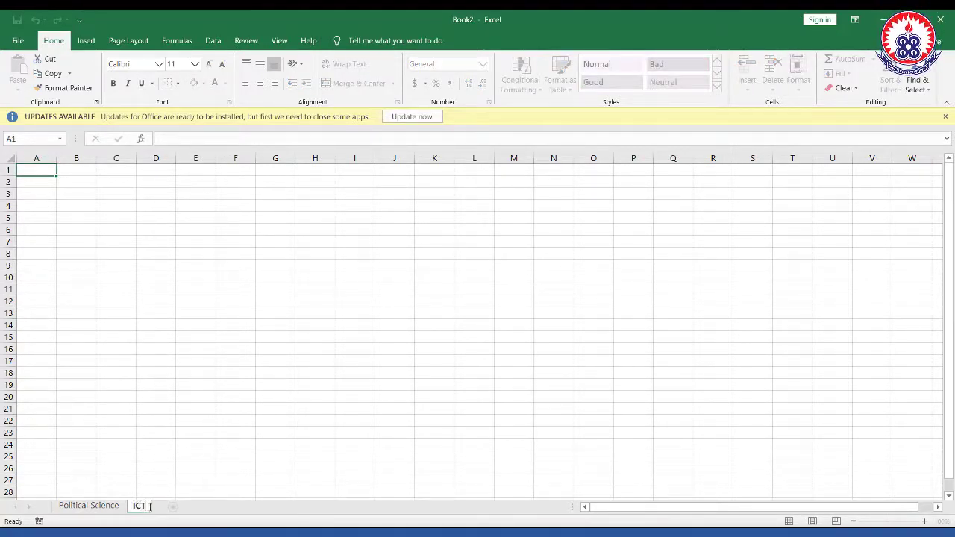
key(Return)
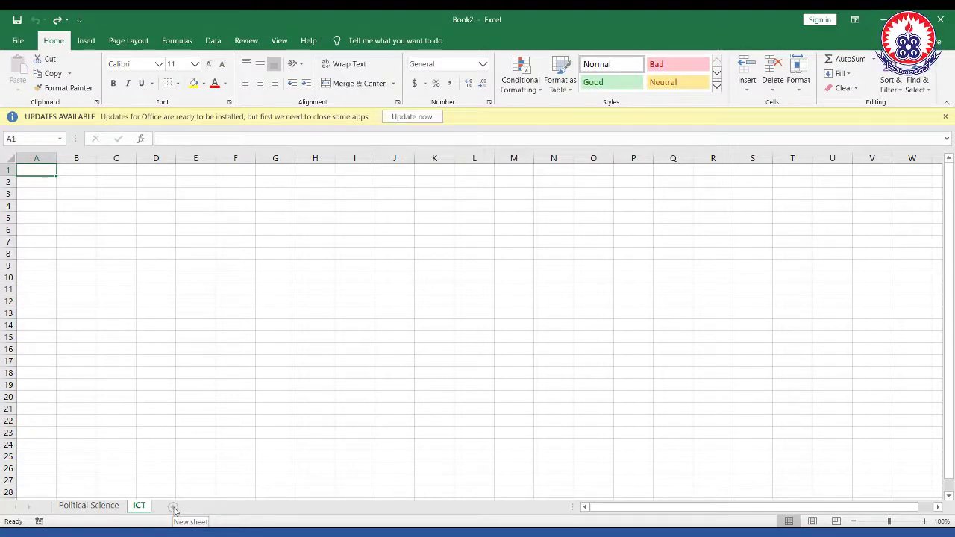
Add a third worksheet after ICT and rename it Basic Edu.
click(173, 508)
double_click(171, 506)
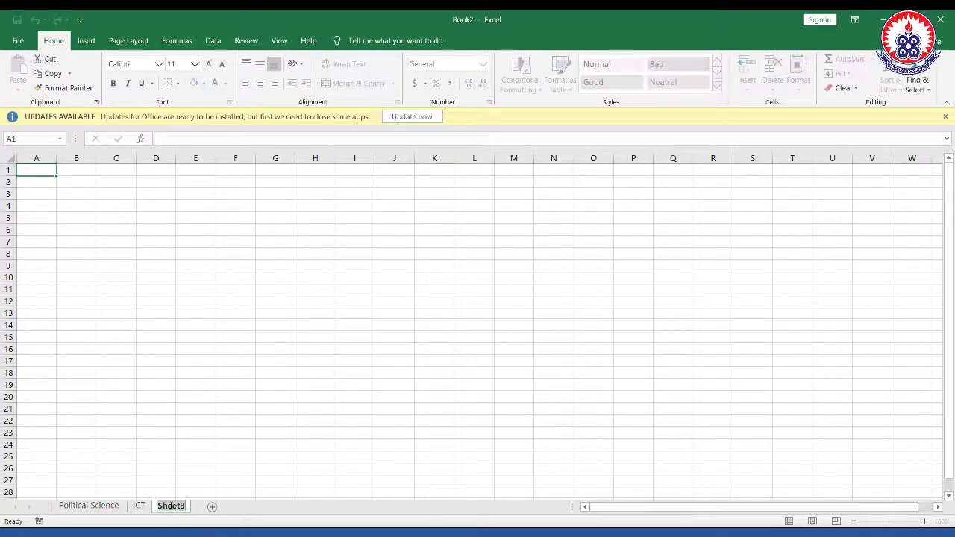
key(BackSpace)
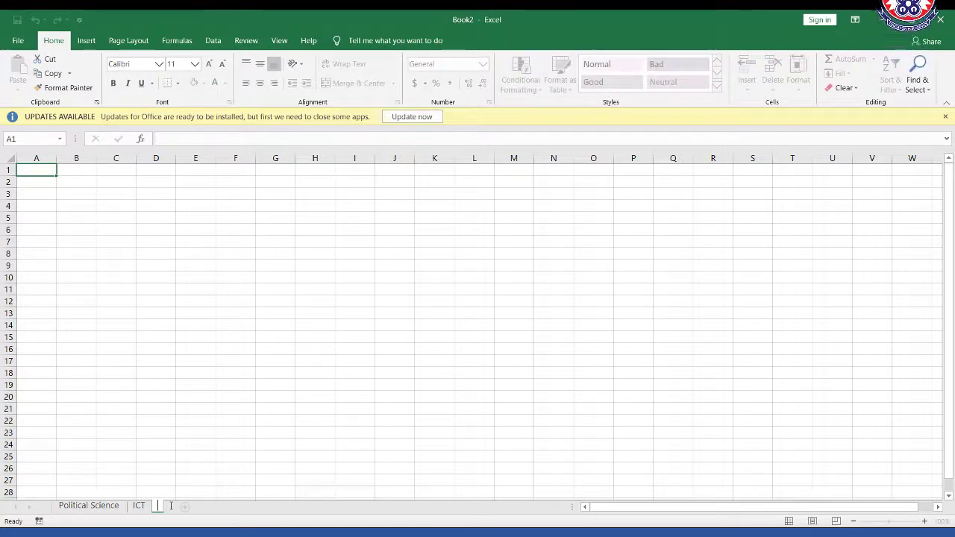
text(Basic)
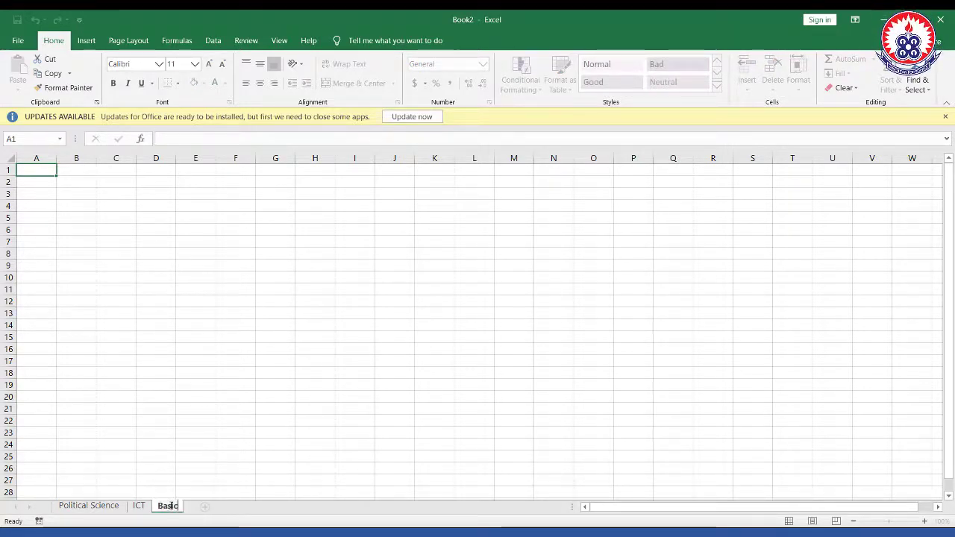
text( Edu.)
key(Return)
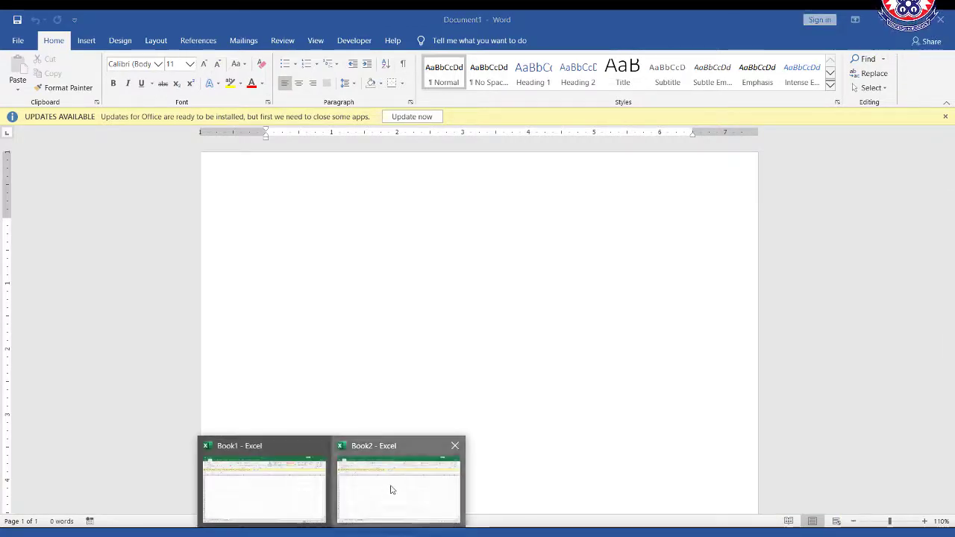
Return to the Book2 workbook in Excel and select cell A1 on the Basic Edu. sheet.
click(390, 488)
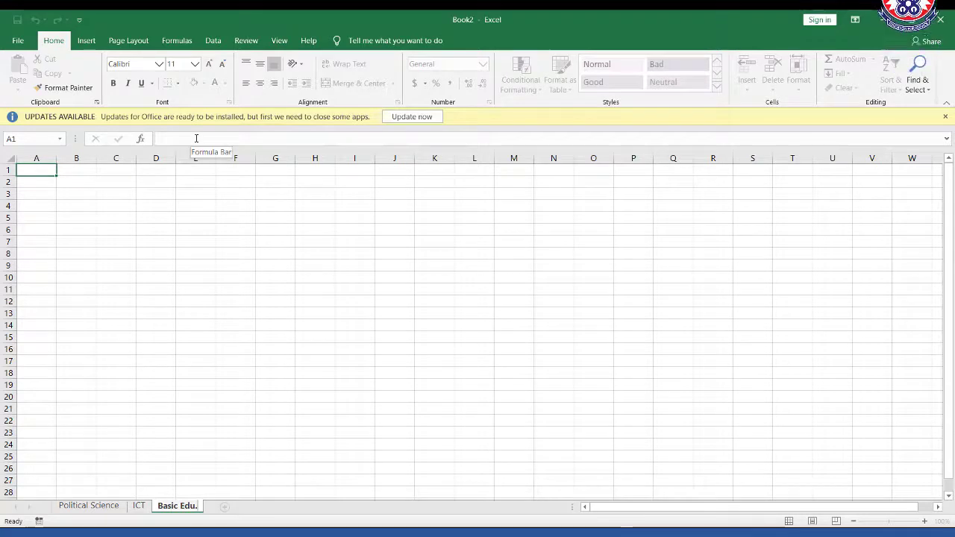
click(105, 194)
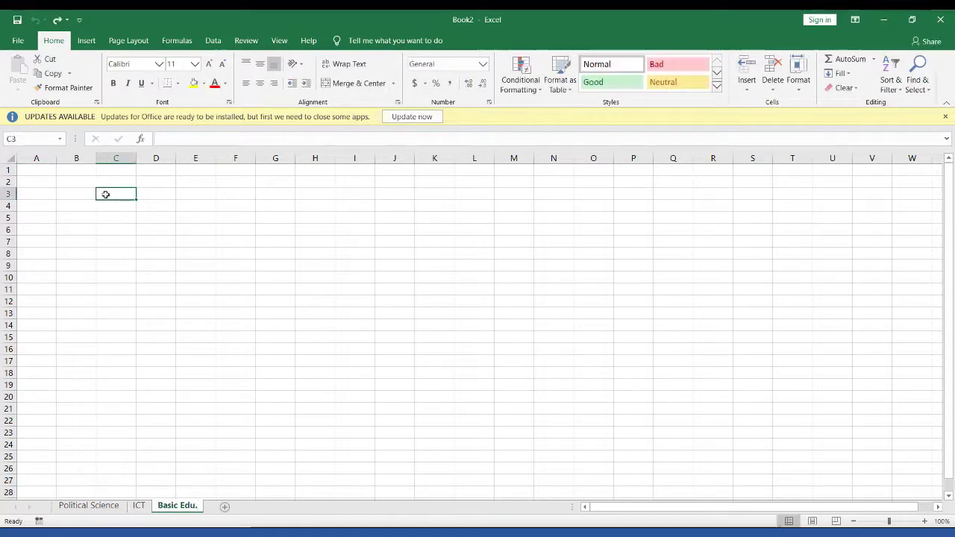
click(41, 171)
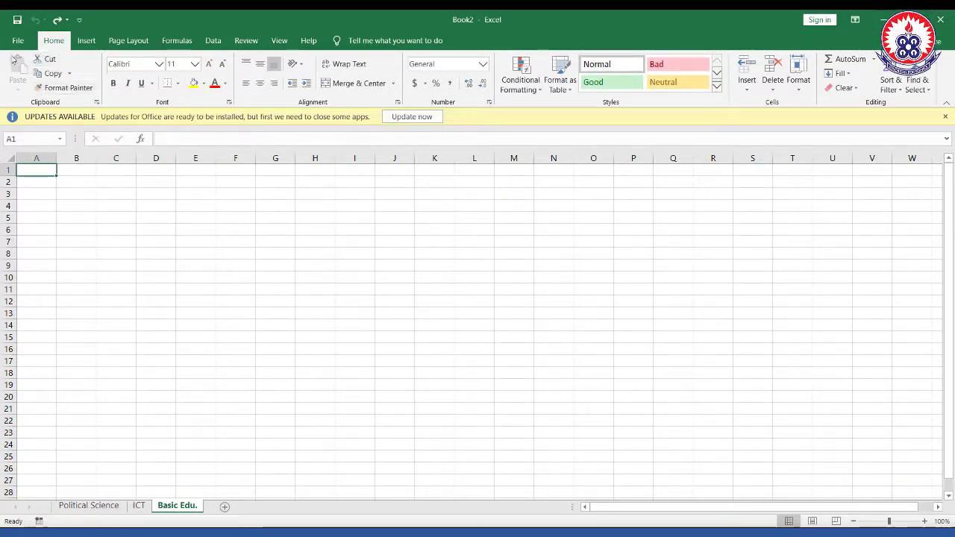
Examine the Clipboard, Font, Alignment and Number command groups and the first cells of the worksheet.
mouse_move(3, 51)
mouse_down()
mouse_move(550, 87)
mouse_move(559, 100)
mouse_move(418, 99)
mouse_move(417, 112)
mouse_move(503, 109)
mouse_up()
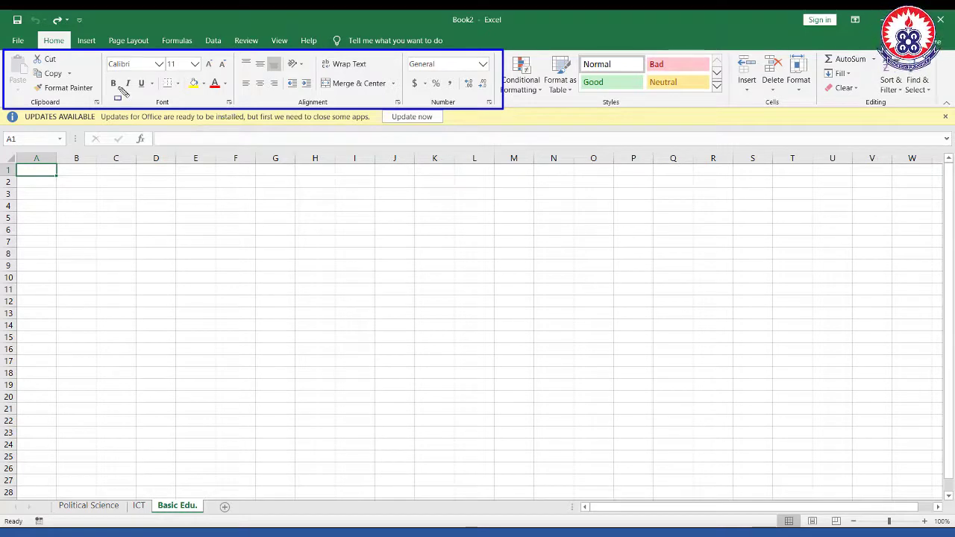
drag(4, 52, 104, 109)
mouse_move(103, 53)
mouse_down()
mouse_move(114, 68)
mouse_move(224, 127)
mouse_move(229, 104)
mouse_up()
mouse_move(236, 51)
mouse_down()
mouse_move(403, 122)
mouse_move(404, 109)
mouse_up()
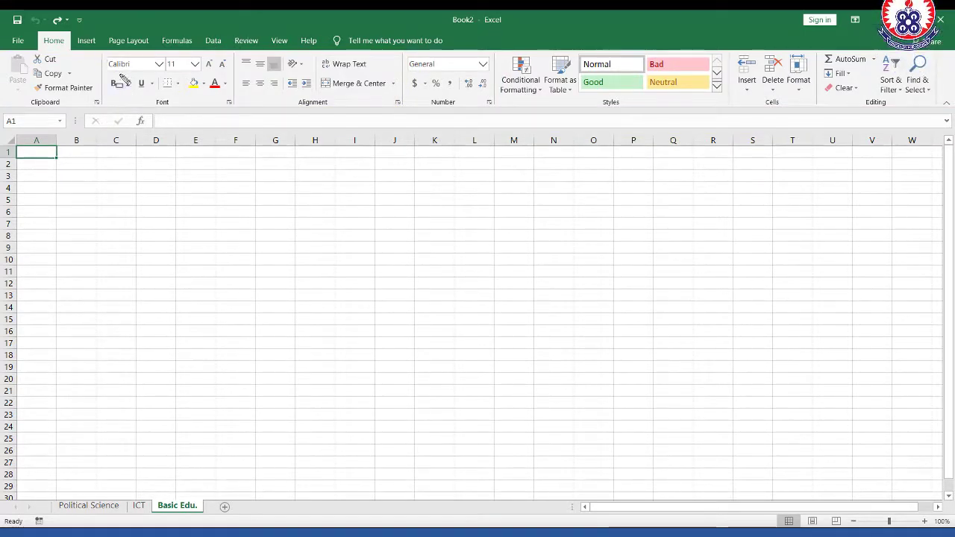
mouse_move(103, 53)
mouse_down()
mouse_move(294, 99)
mouse_move(485, 119)
mouse_move(498, 111)
mouse_up()
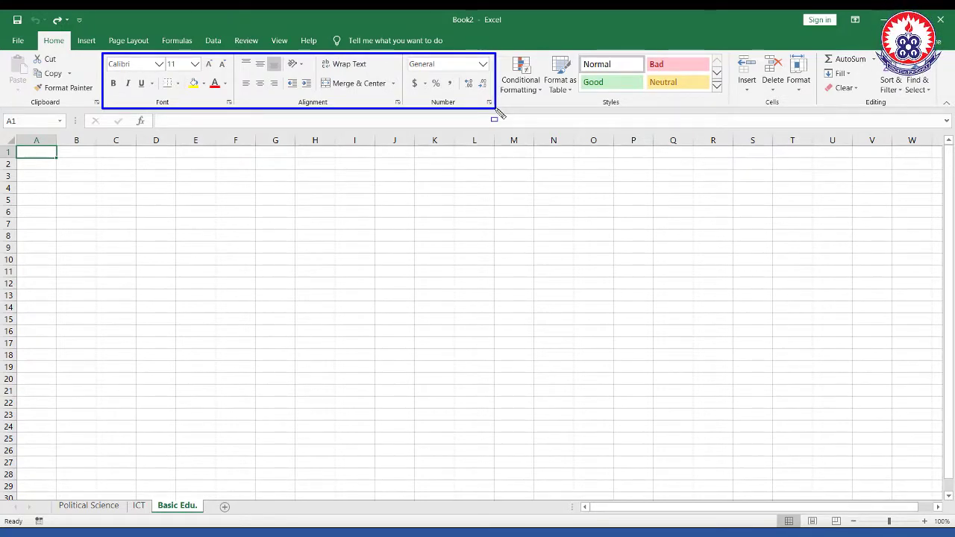
drag(499, 113, 499, 117)
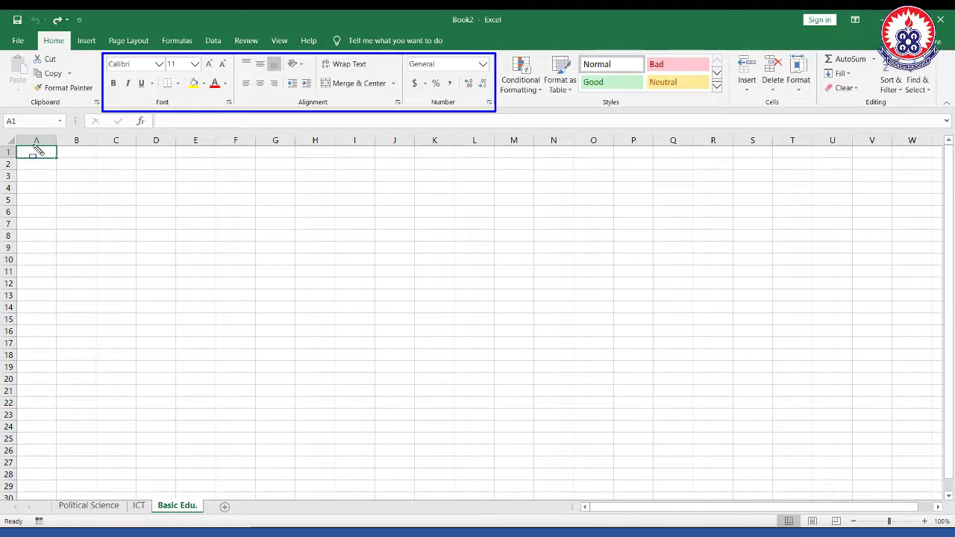
mouse_move(32, 146)
mouse_down()
mouse_move(55, 160)
mouse_move(69, 149)
mouse_move(97, 159)
mouse_up()
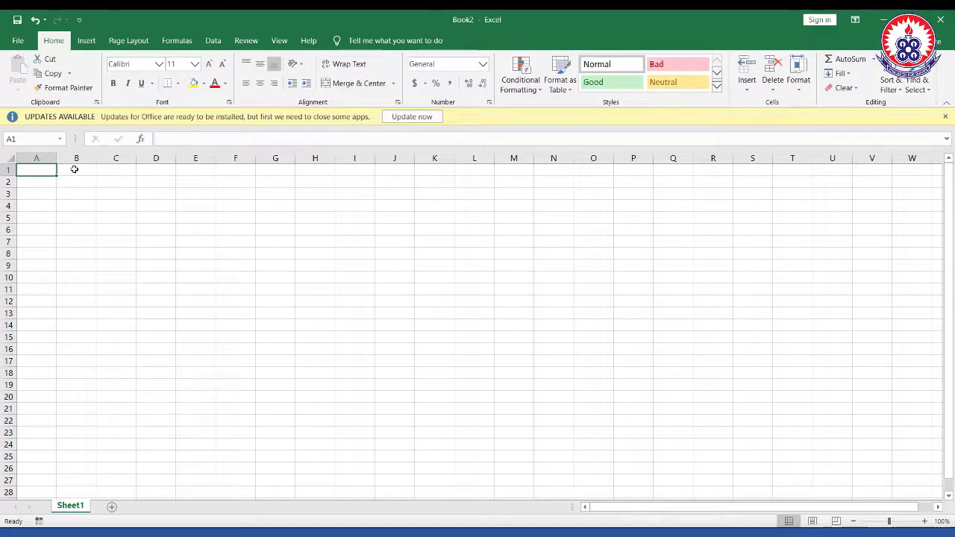
Select the range A1:N21 on Sheet1, then clear the selection by selecting a single cell outside it.
drag(43, 170, 566, 409)
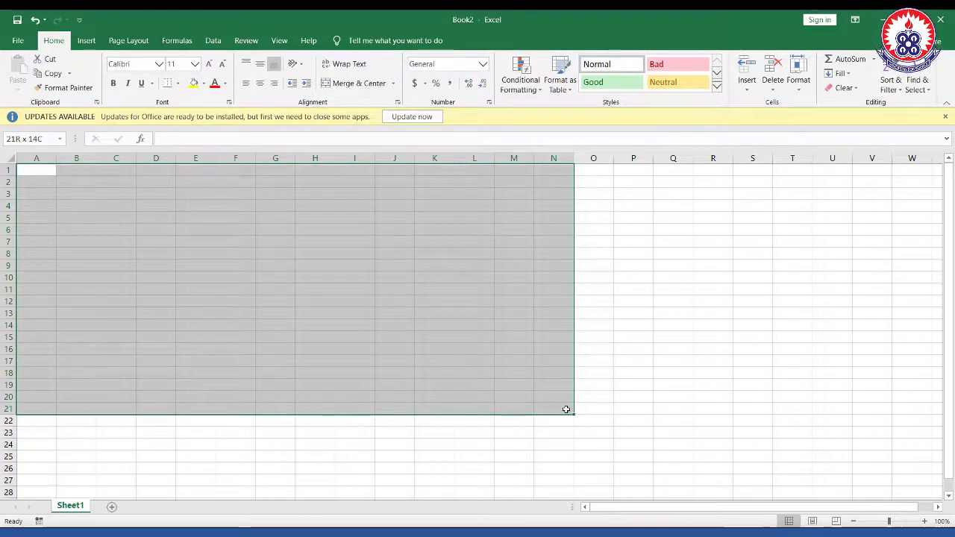
drag(567, 409, 567, 410)
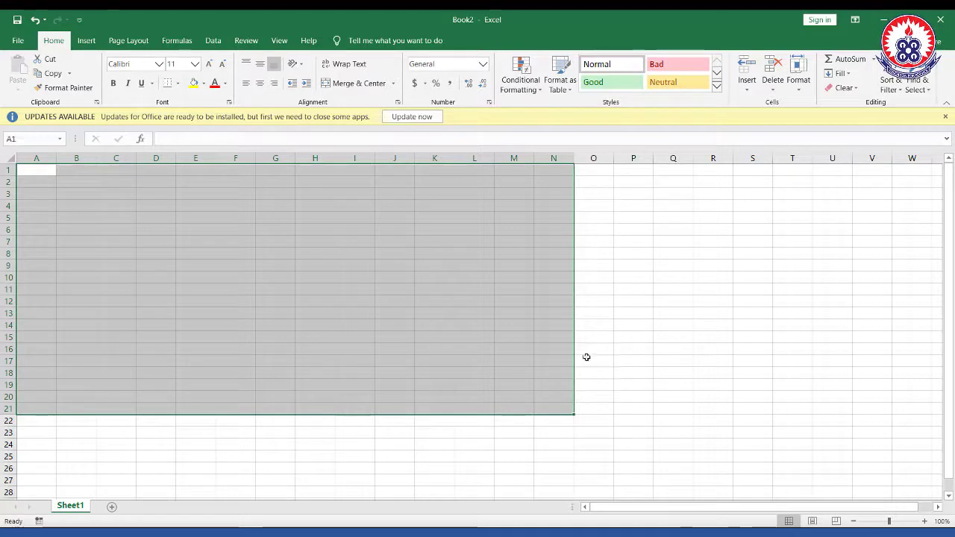
click(602, 337)
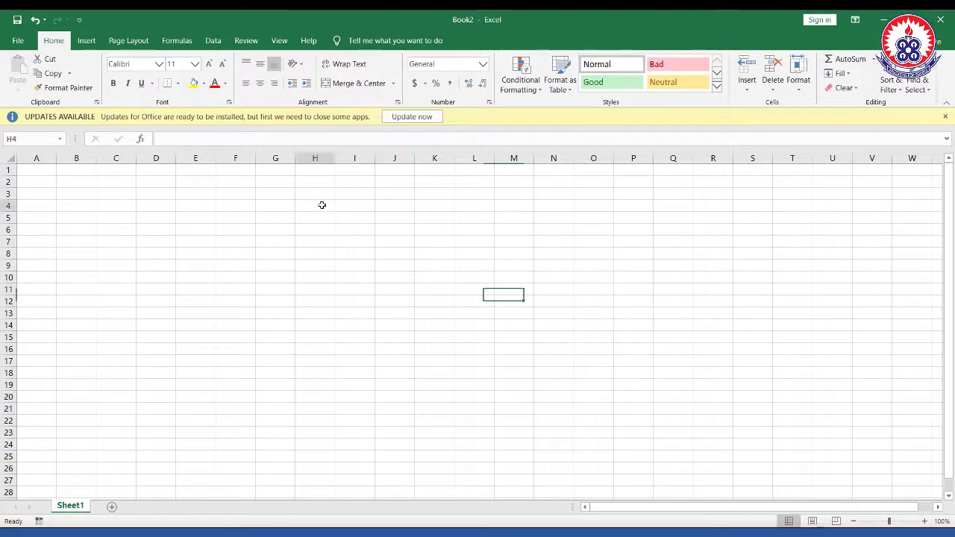
click(321, 204)
text(mars)
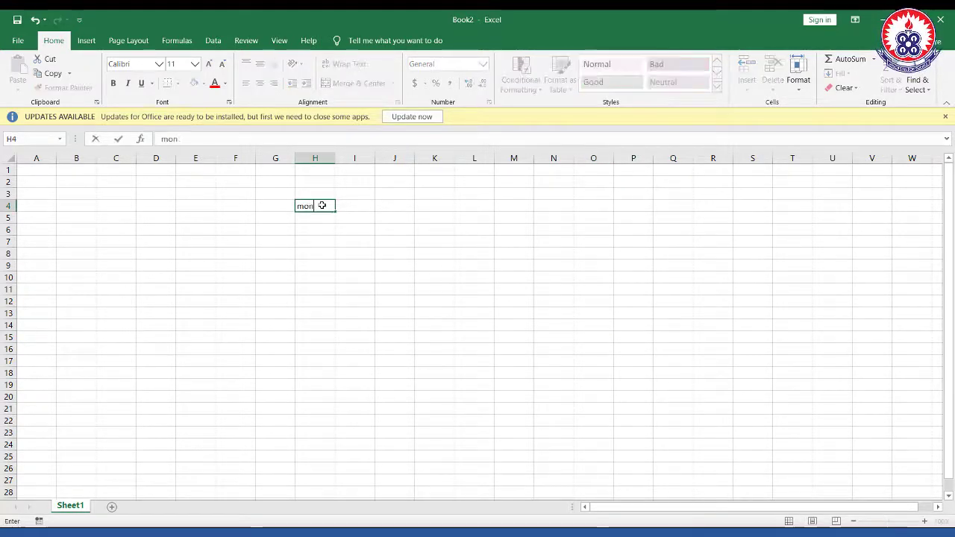
key(BackSpace)
key(BackSpace)
key(BackSpace)
key(BackSpace)
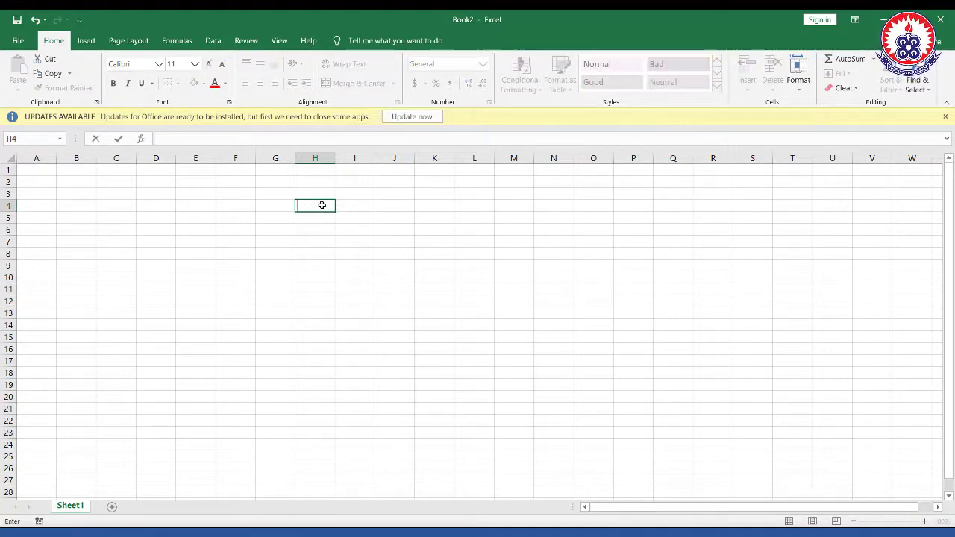
text(Gener)
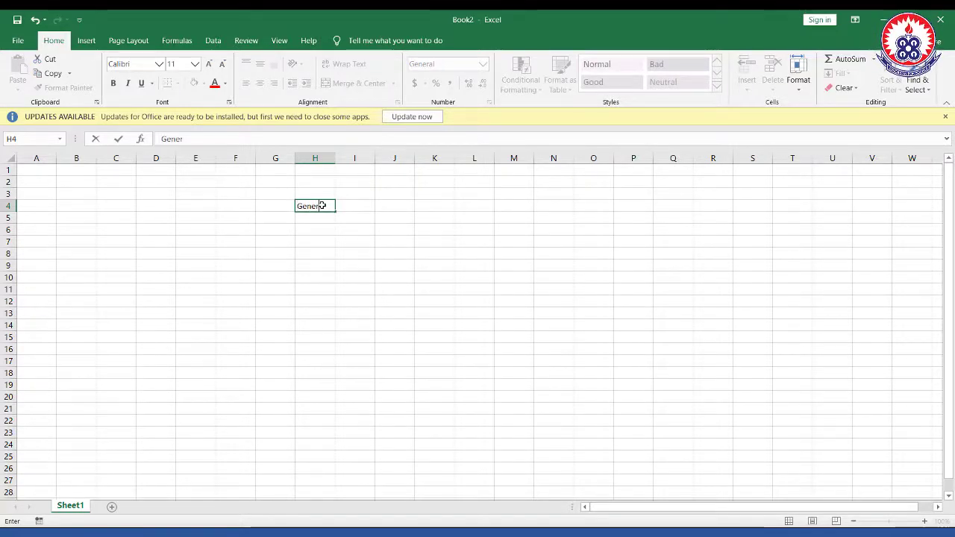
key(BackSpace)
key(BackSpace)
key(BackSpace)
key(BackSpace)
key(BackSpace)
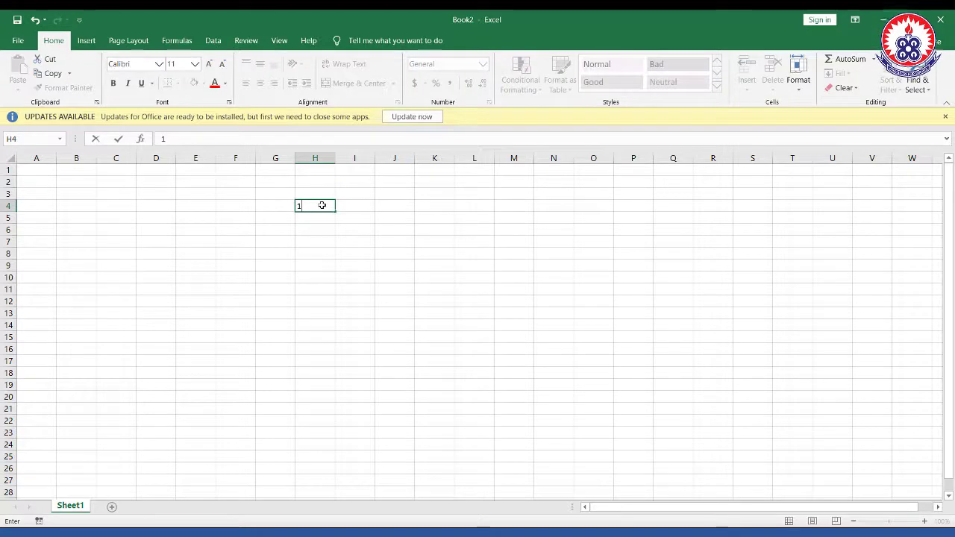
Enter the number 1 in cell H4 of Sheet1.
click(374, 240)
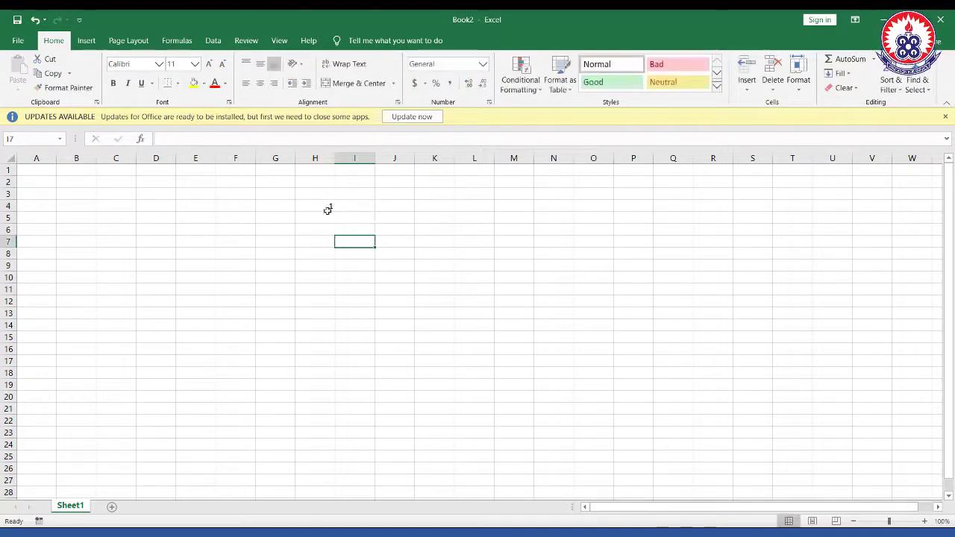
drag(328, 218, 320, 443)
click(367, 216)
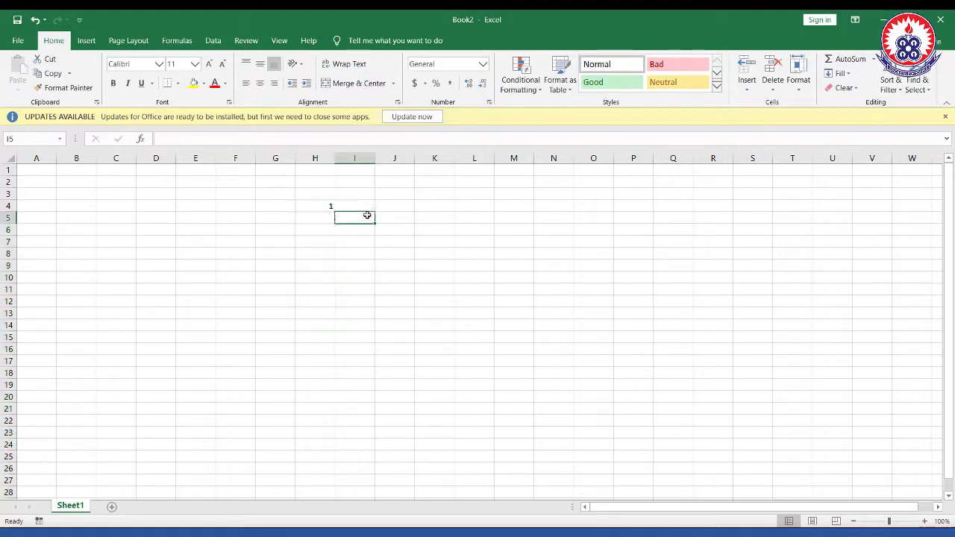
Copy the value of cell H4 down to H19 with the fill handle, then undo the fill.
click(312, 204)
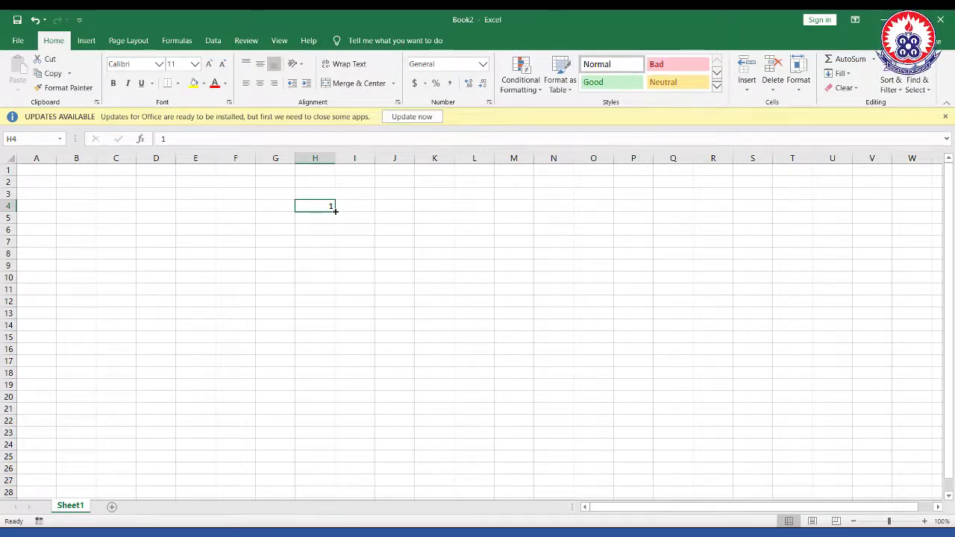
drag(336, 212, 336, 397)
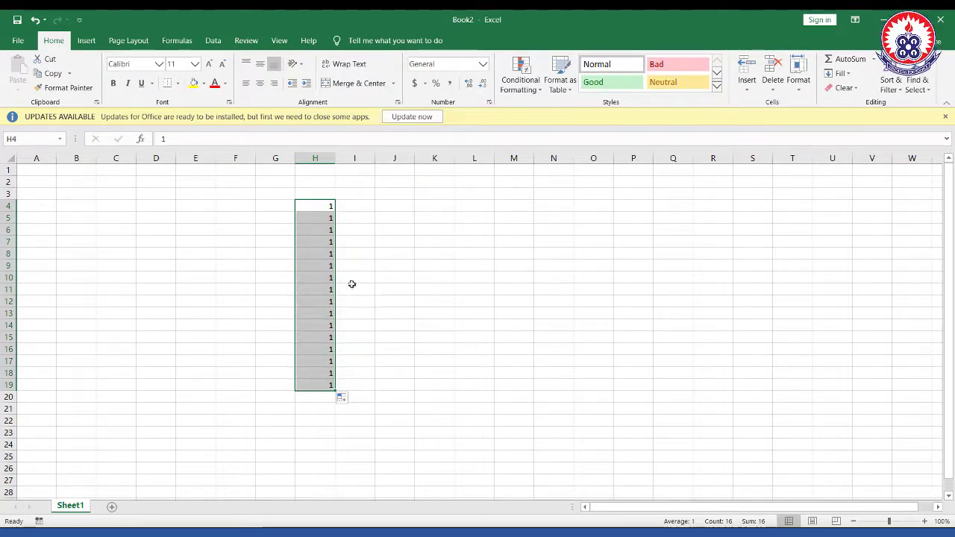
key(ctrl+z)
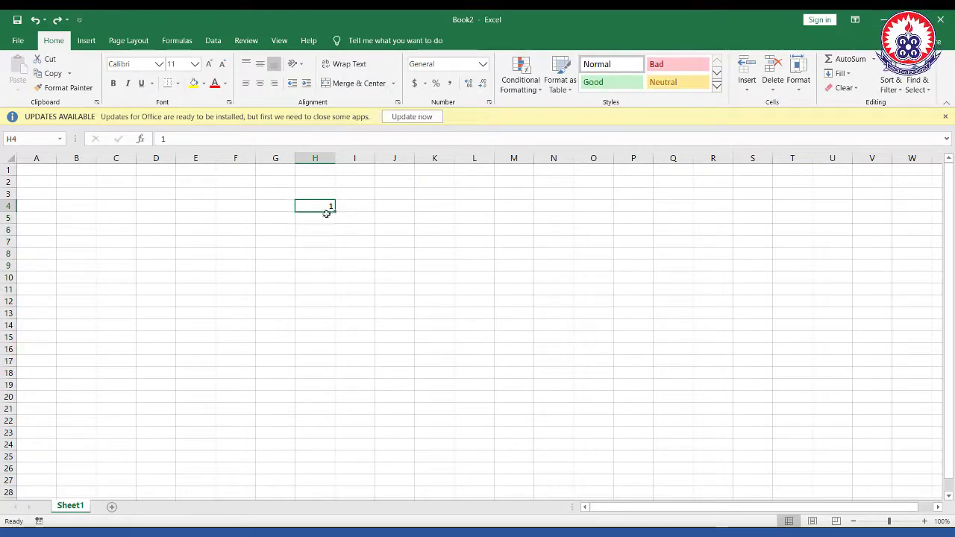
Autofill cell H4 down to H21 and set the fill option to Fill Series.
drag(337, 213, 334, 414)
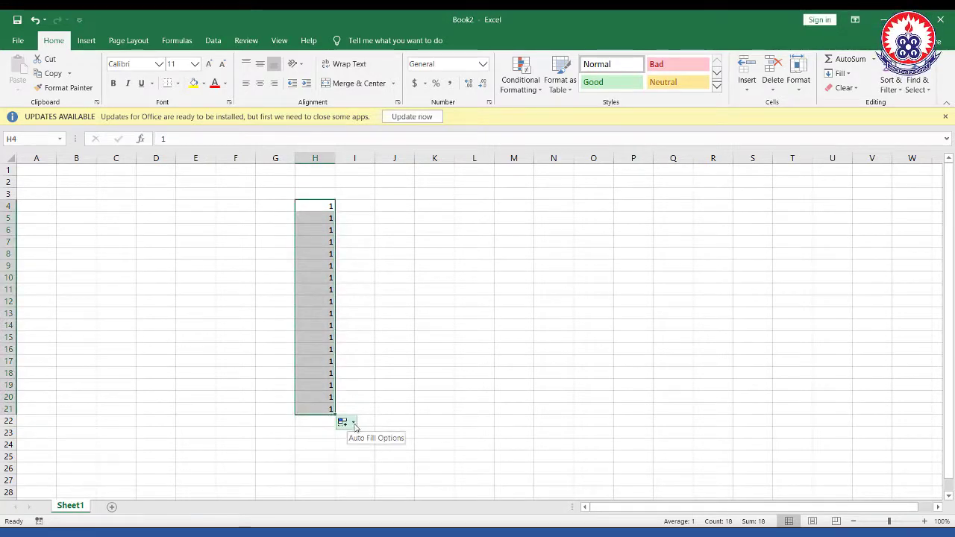
click(354, 423)
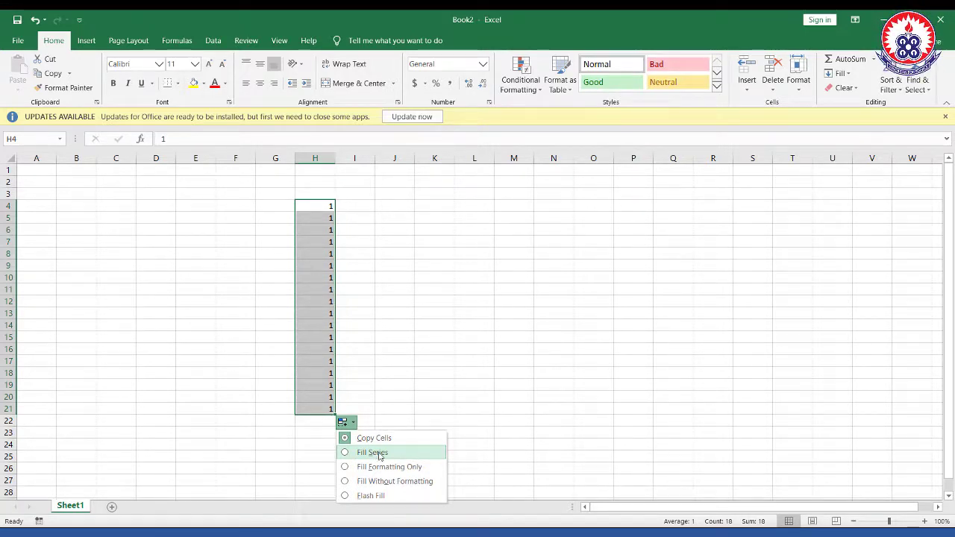
click(380, 455)
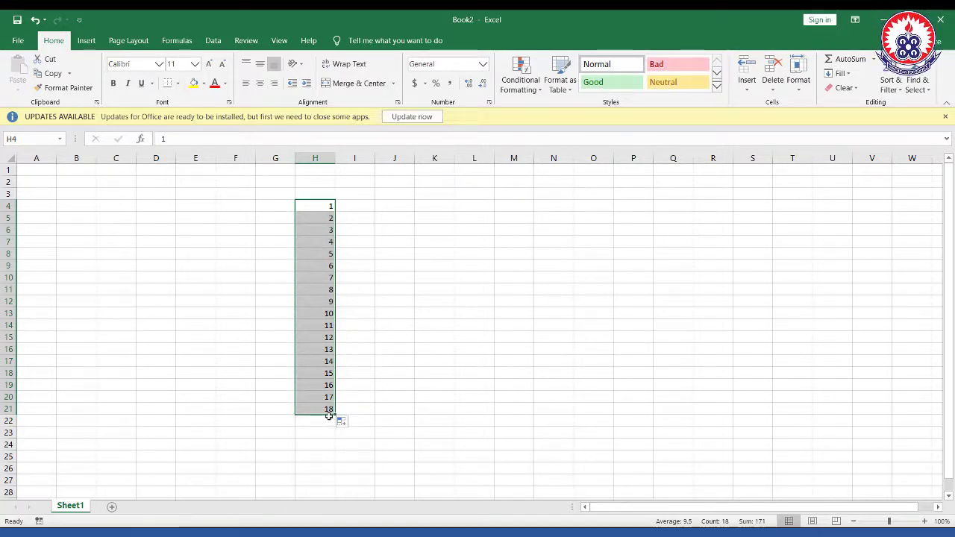
Enter January in cell J8 and select that cell again.
click(390, 257)
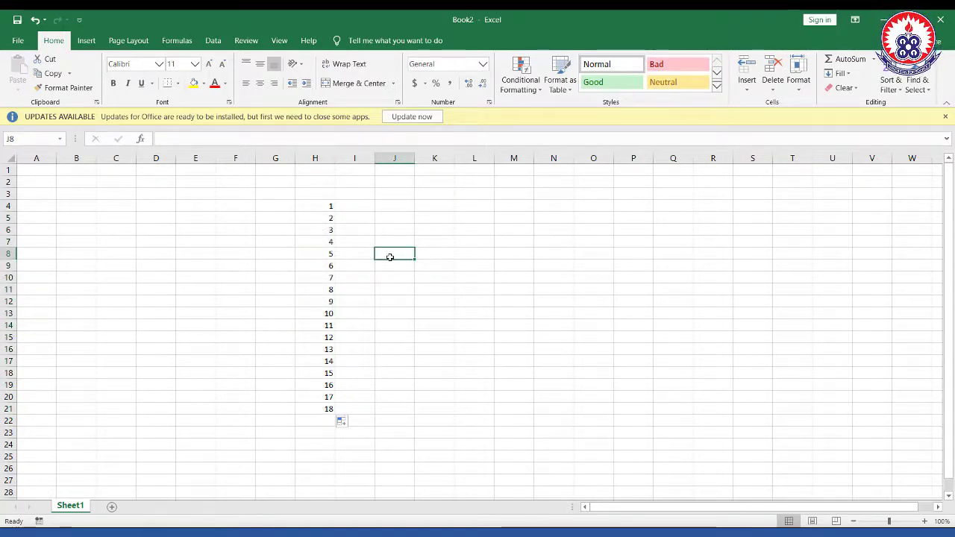
text(Januar)
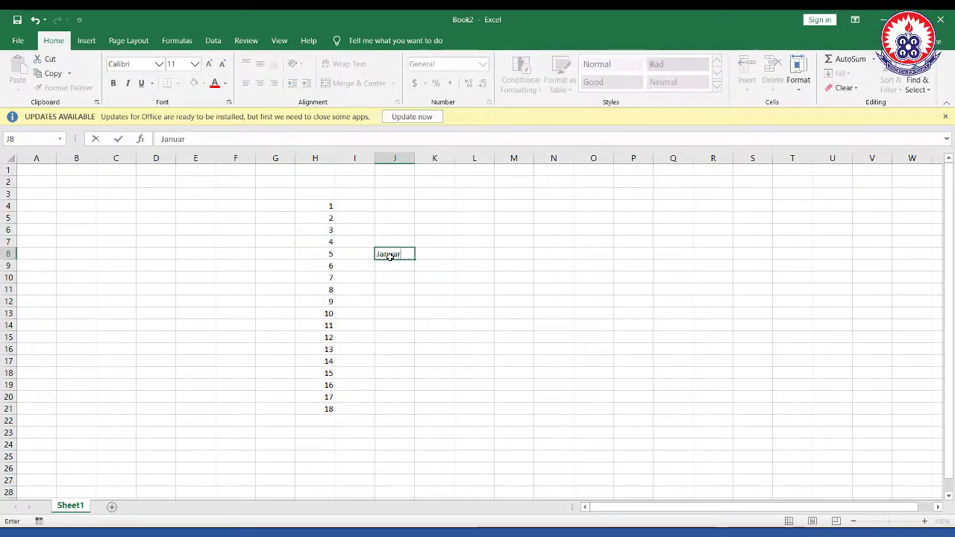
text(y)
click(462, 279)
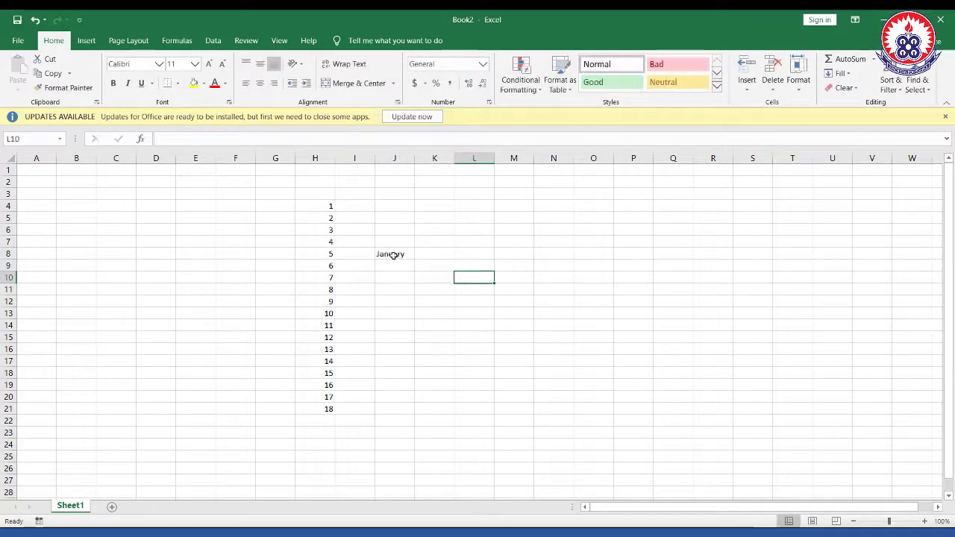
click(402, 257)
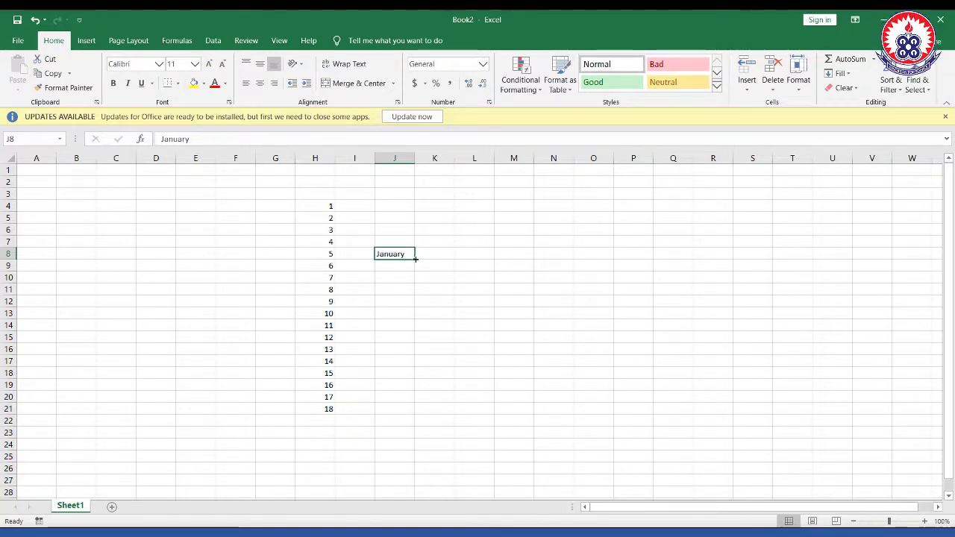
Autofill the months from J8 down to J19, switch the fill option to Copy Cells, then undo the fill.
drag(416, 258, 416, 391)
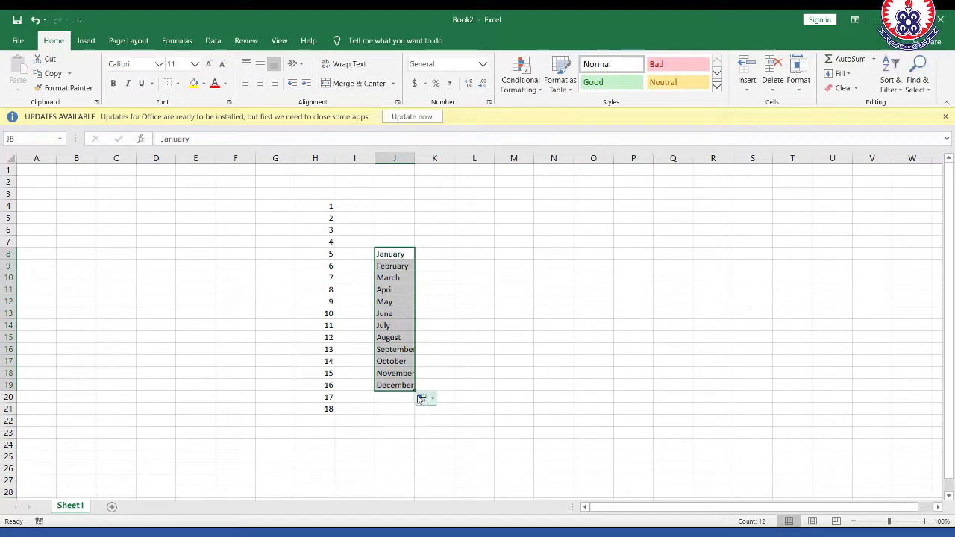
click(429, 404)
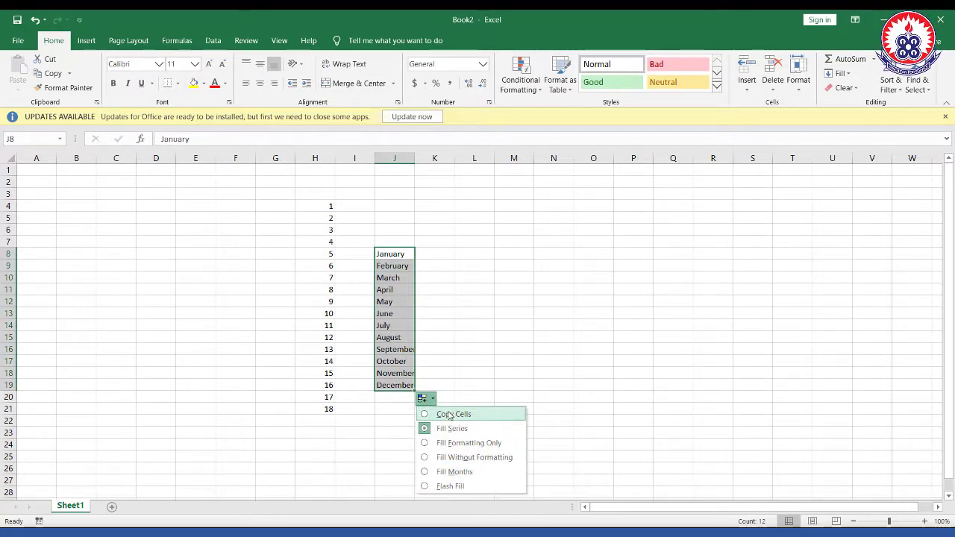
click(450, 415)
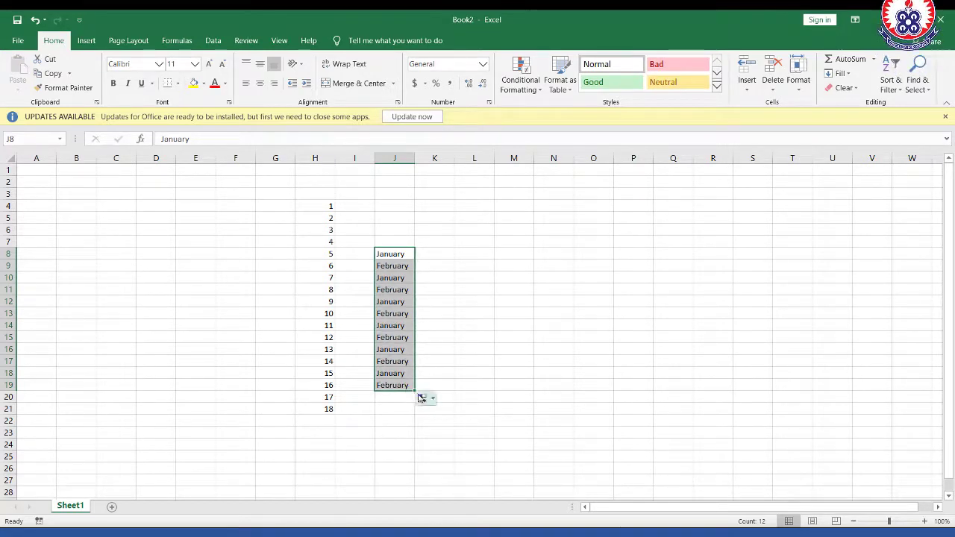
key(ctrl+z)
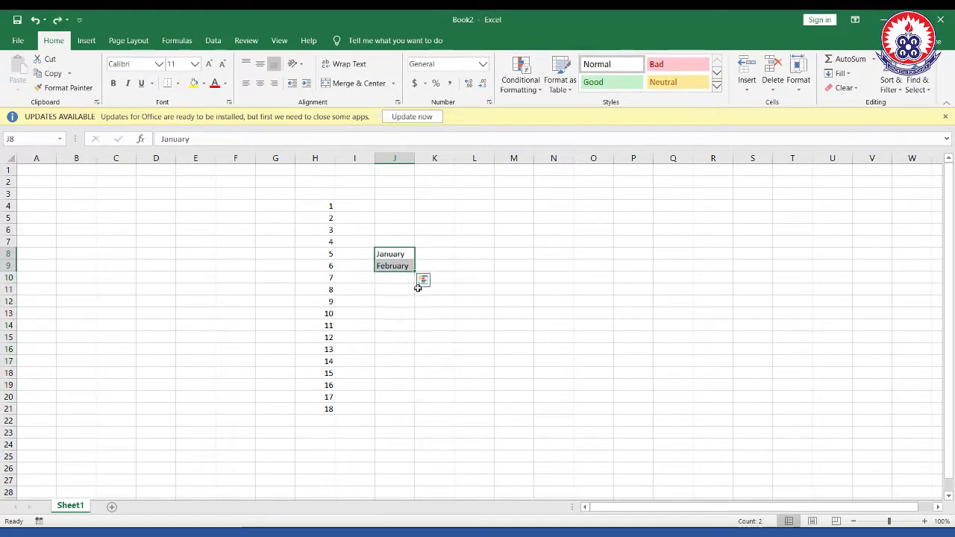
Clear February from cell J9 and autofill January from J8 down to J19 as a month series.
click(405, 257)
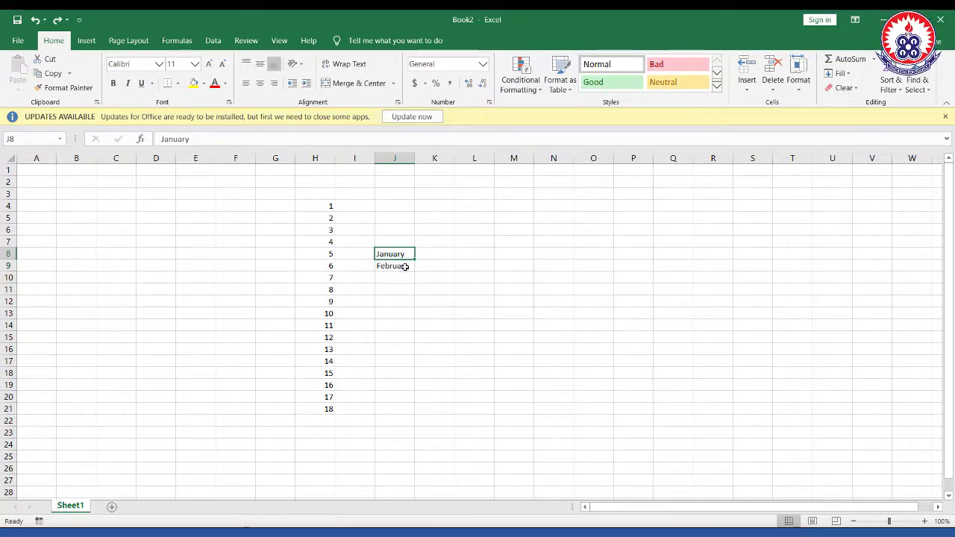
click(404, 268)
key(Delete)
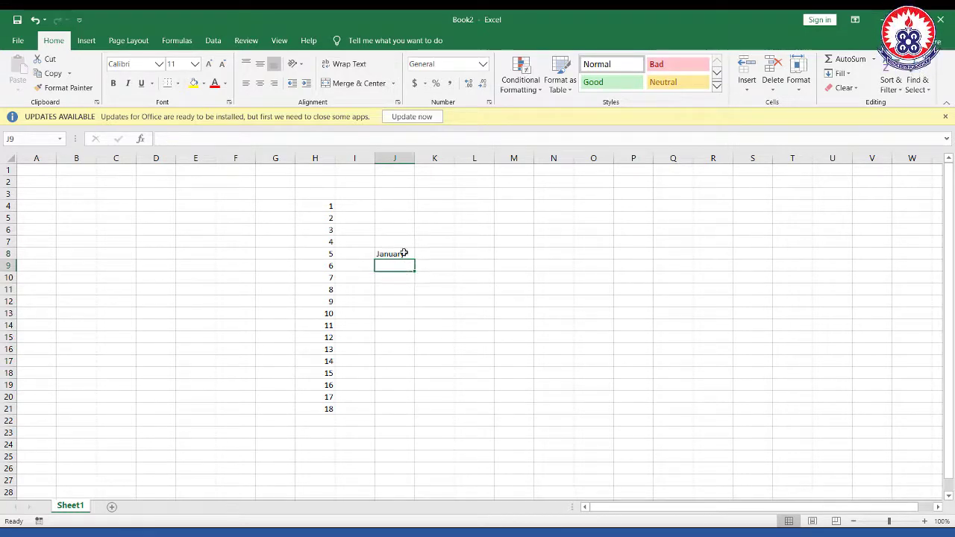
click(403, 254)
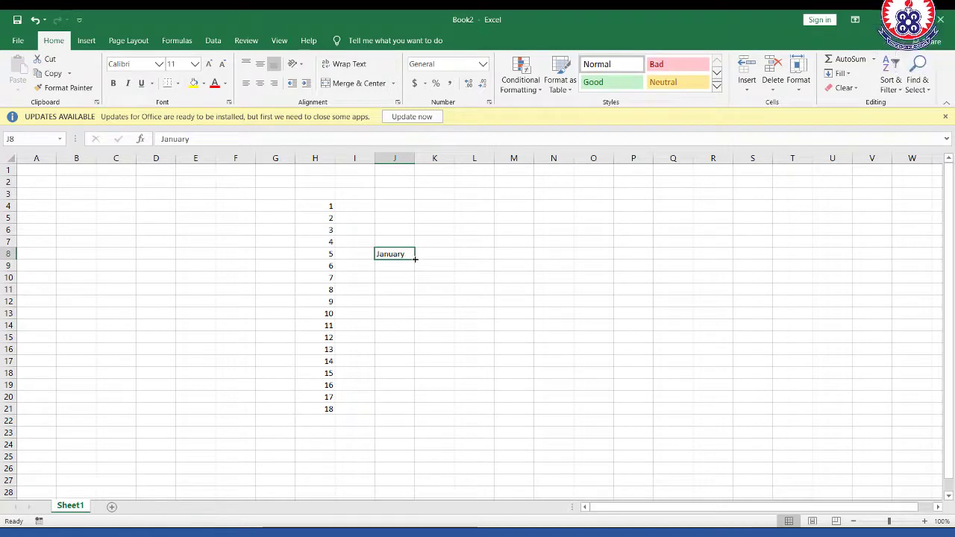
drag(415, 259, 415, 391)
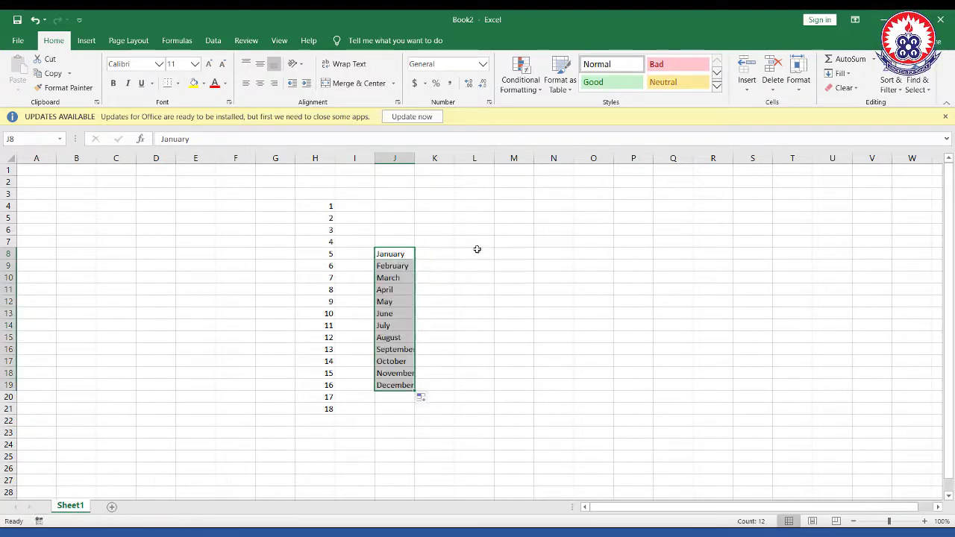
Enter 4215 in cell L5 and copy it down to L16 with the fill handle.
click(476, 221)
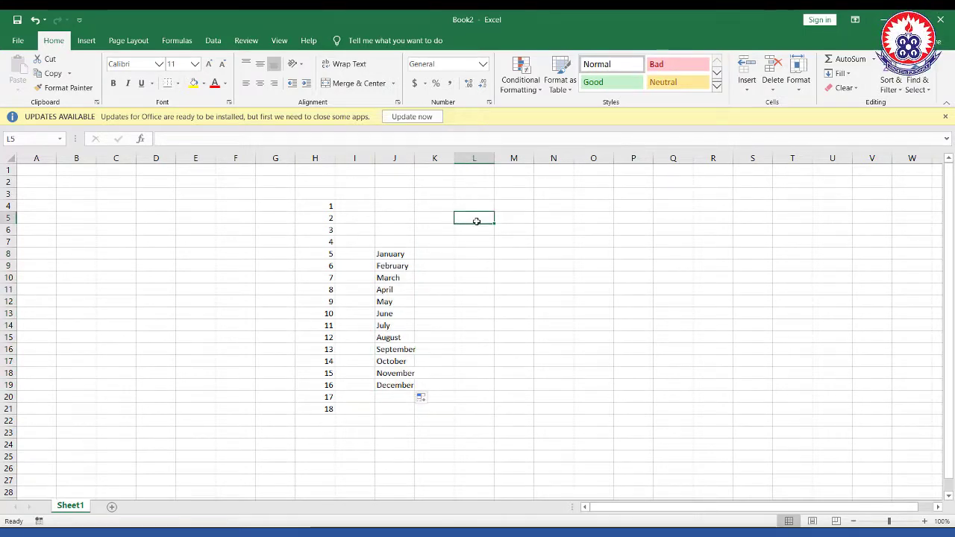
text(4215)
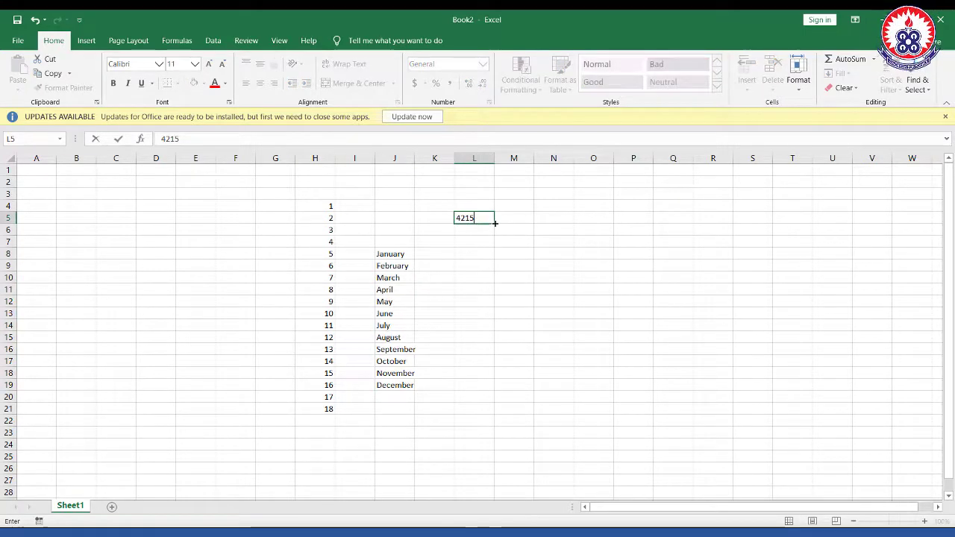
drag(492, 223, 493, 353)
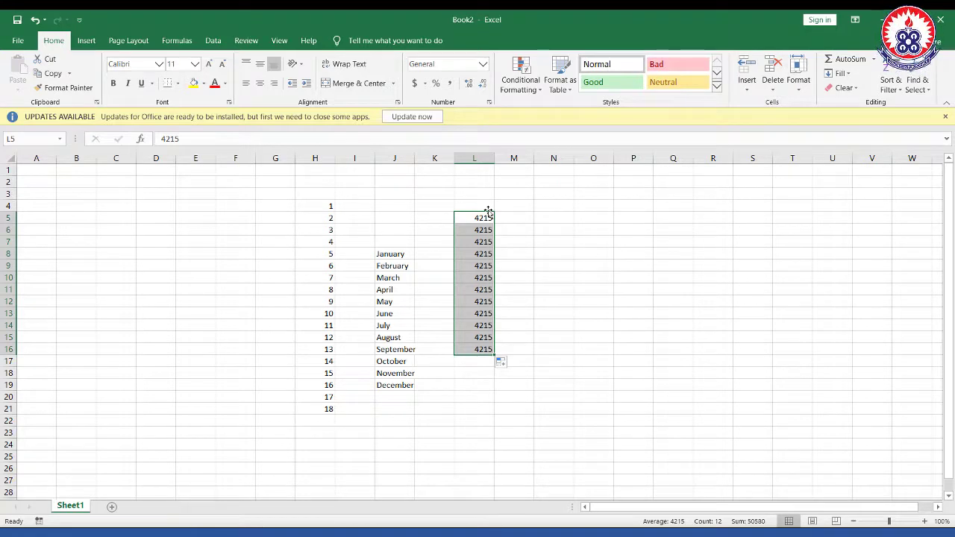
Move the block of 4215 values from L5:L16 to N5:N16.
click(315, 361)
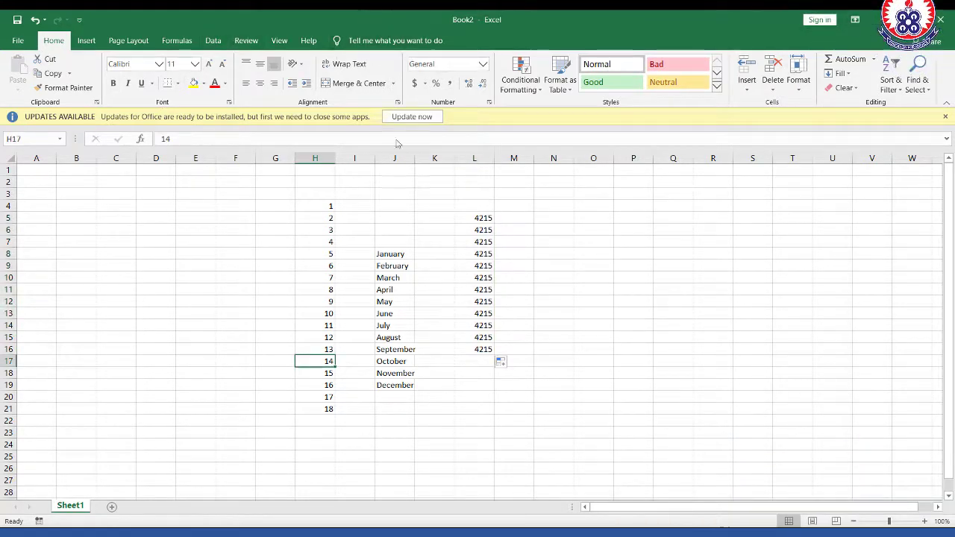
drag(467, 218, 479, 350)
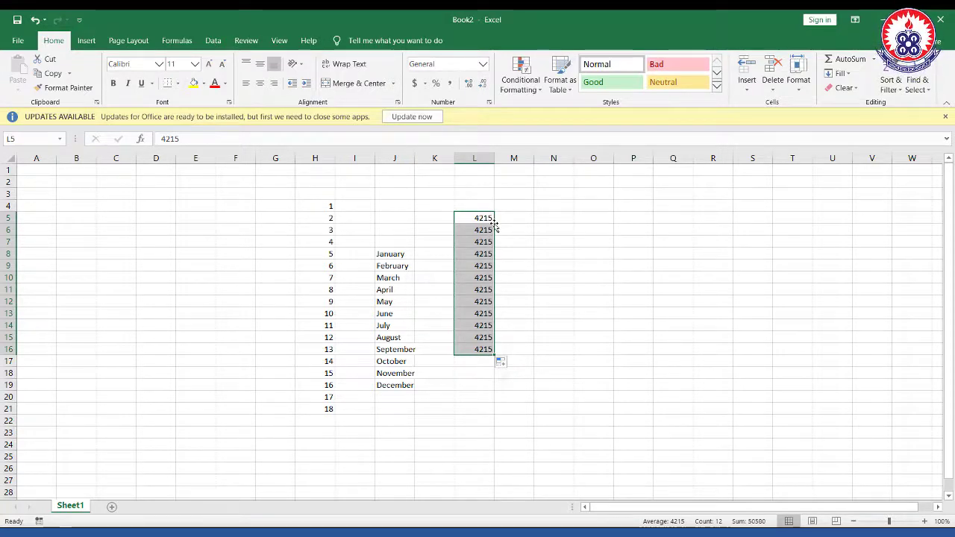
drag(495, 227, 557, 223)
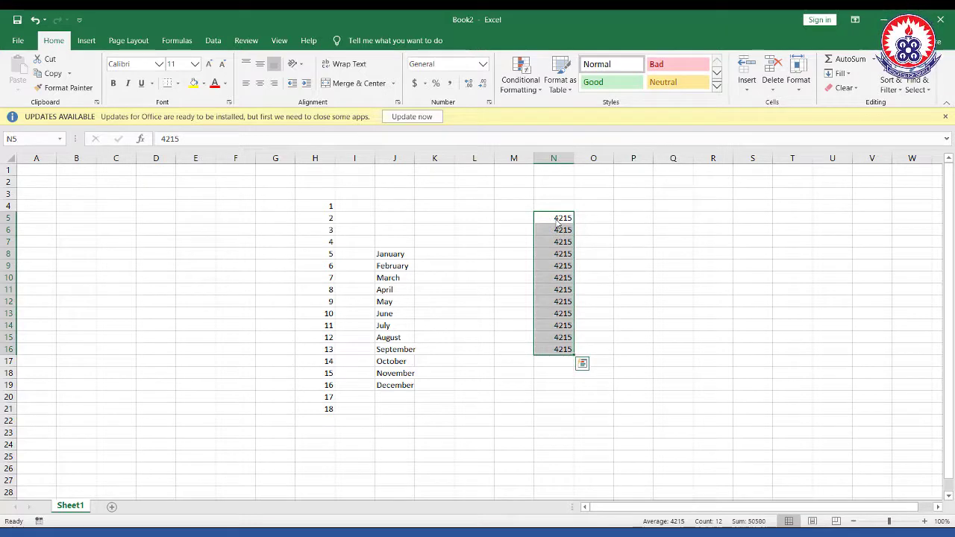
Enter the text "name" in cell D6 and move that cell to A1.
click(157, 233)
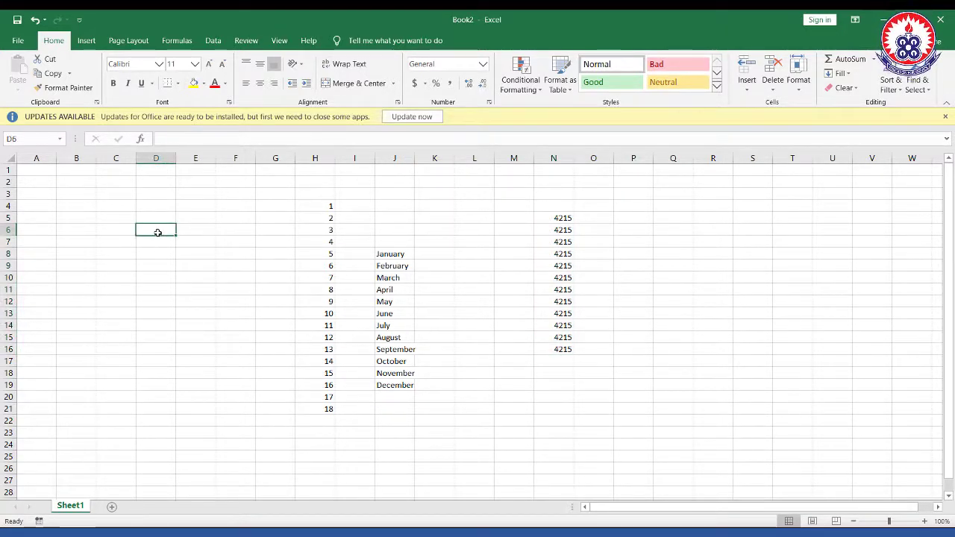
text(name)
key(Return)
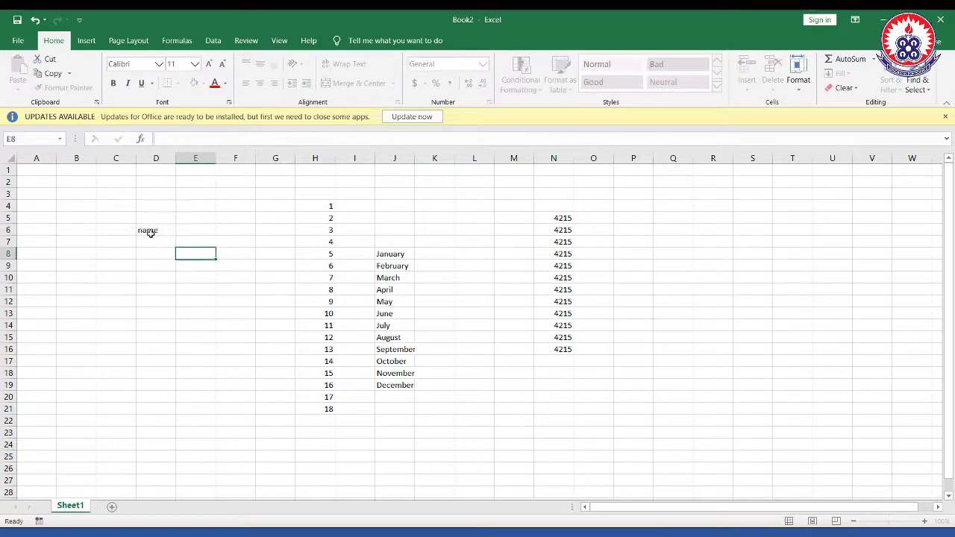
click(159, 231)
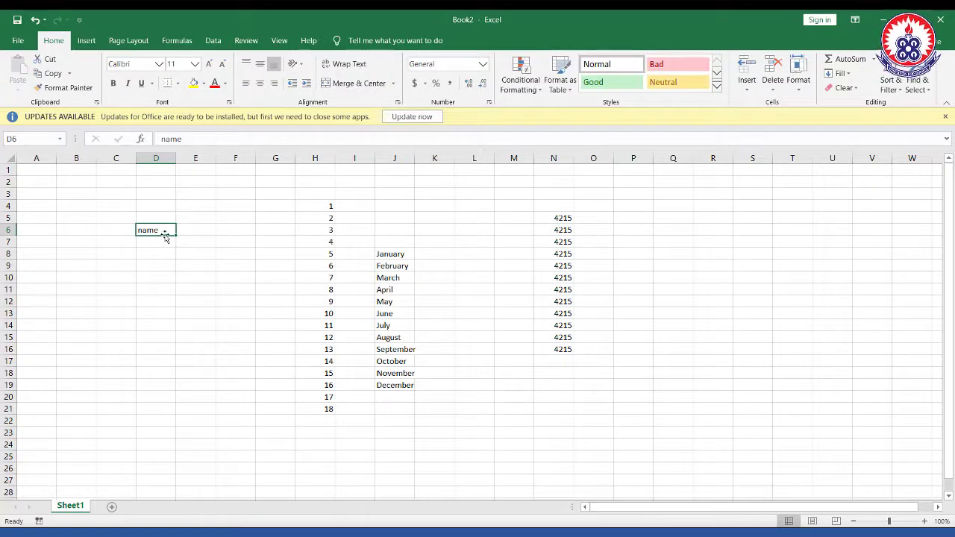
drag(166, 237, 41, 171)
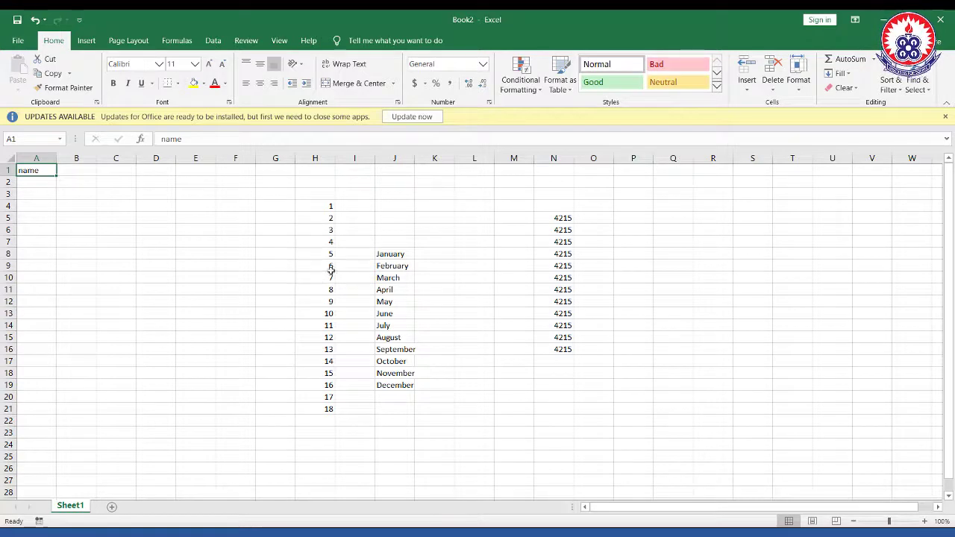
Widen column D by moving its border with column E outward.
click(161, 158)
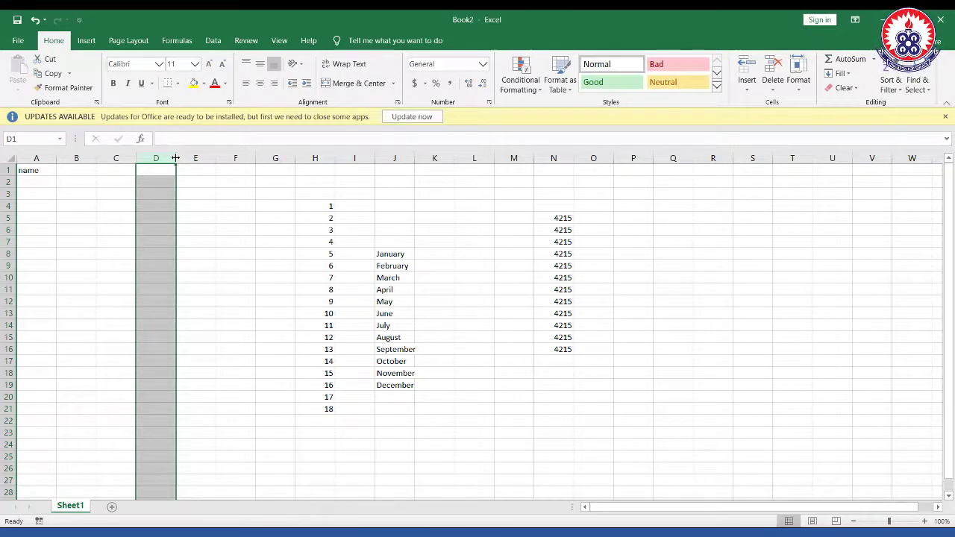
drag(175, 158, 202, 159)
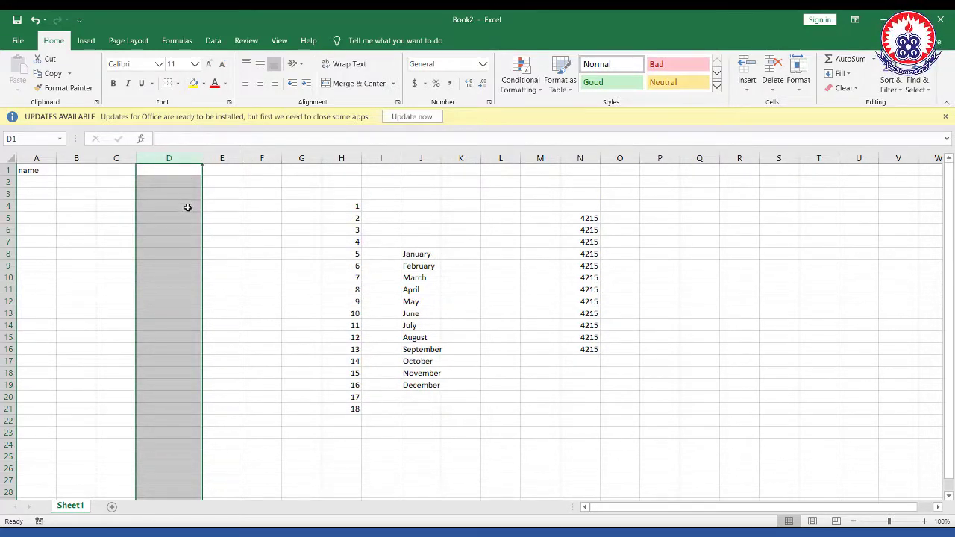
click(66, 194)
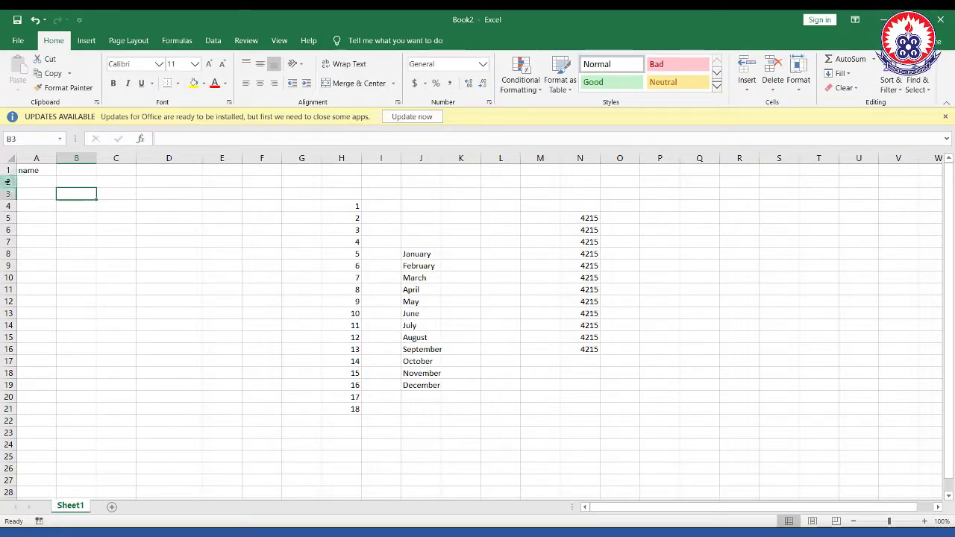
Increase the height of row 2 by moving its lower border down.
click(9, 182)
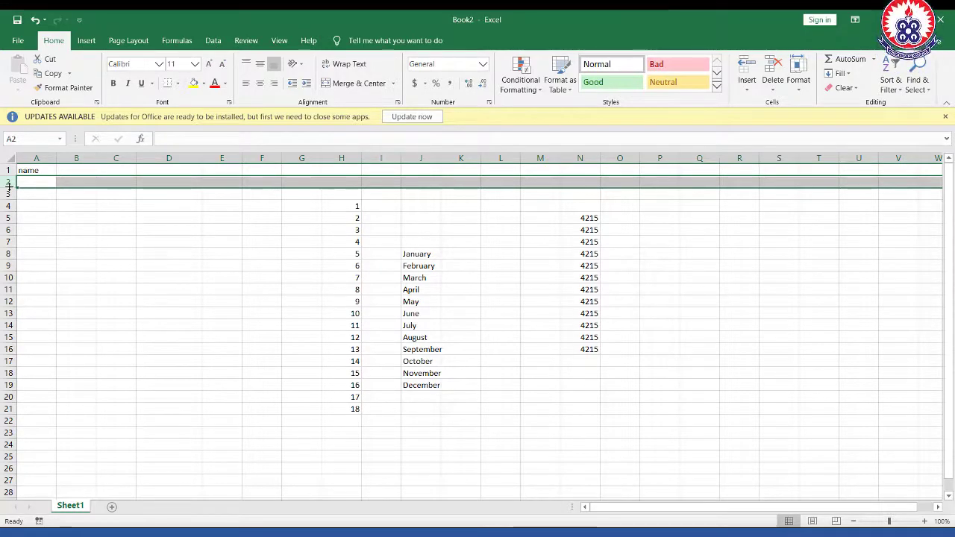
mouse_move(9, 188)
mouse_down()
mouse_move(11, 212)
mouse_move(12, 183)
mouse_move(24, 196)
mouse_up()
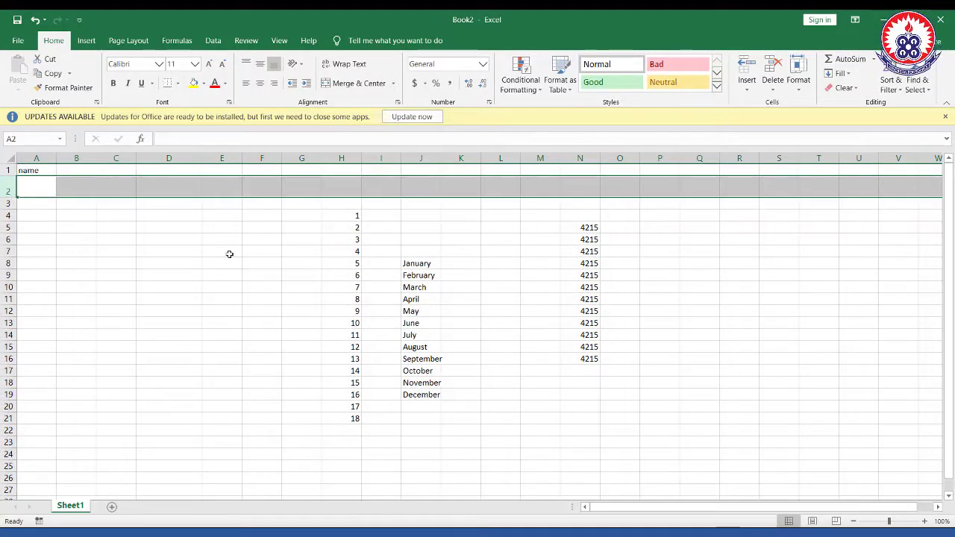
click(284, 242)
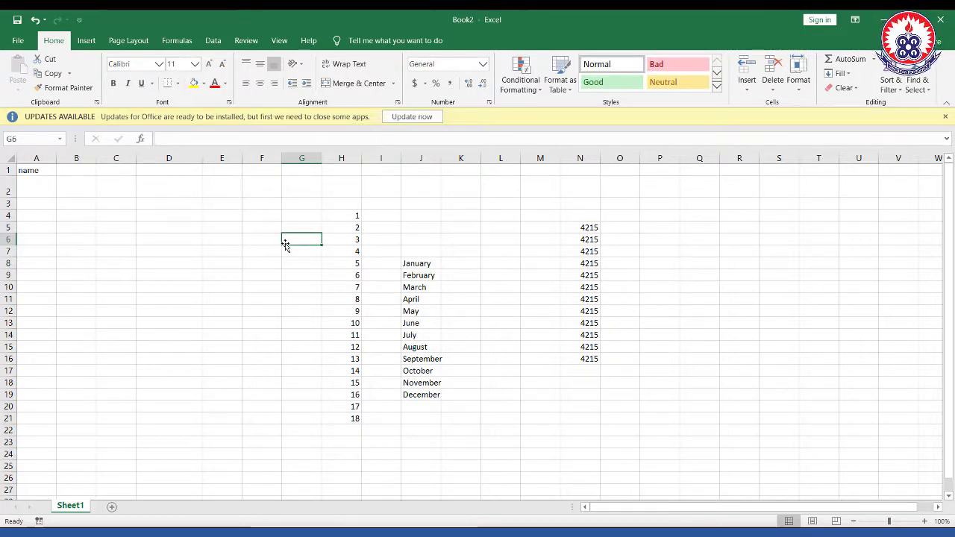
Fill the value of N5 down to N16, then fill it from N5 across and up to cover M4:N5.
click(580, 228)
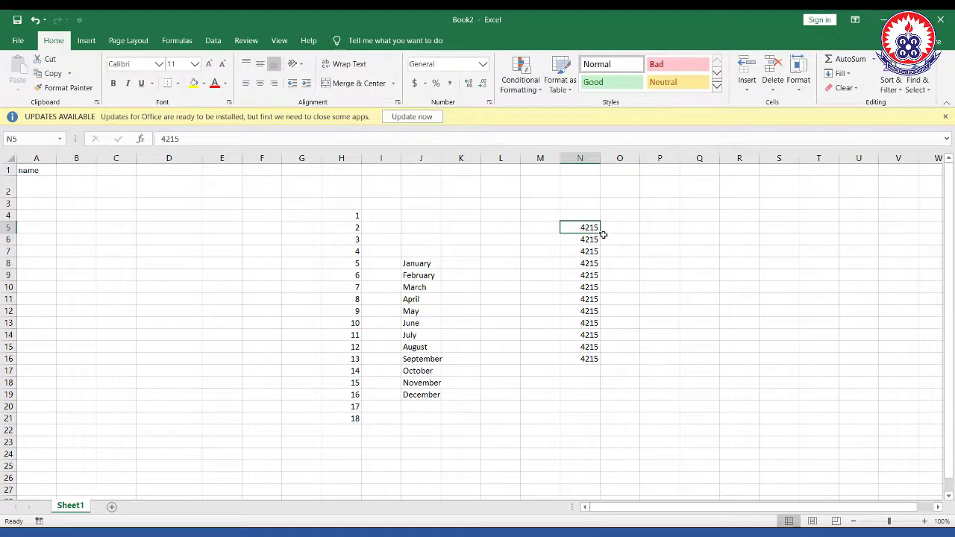
drag(600, 233, 590, 361)
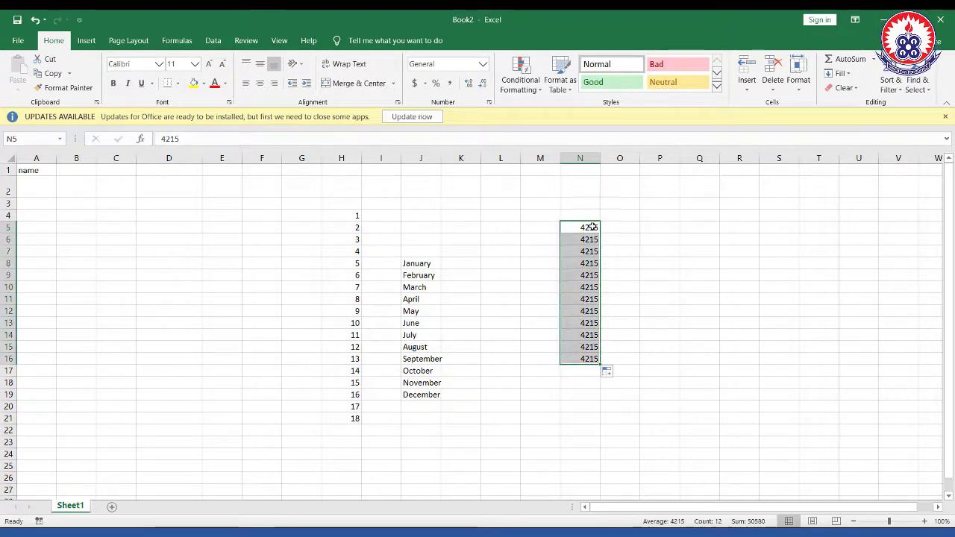
click(592, 227)
drag(601, 234, 529, 228)
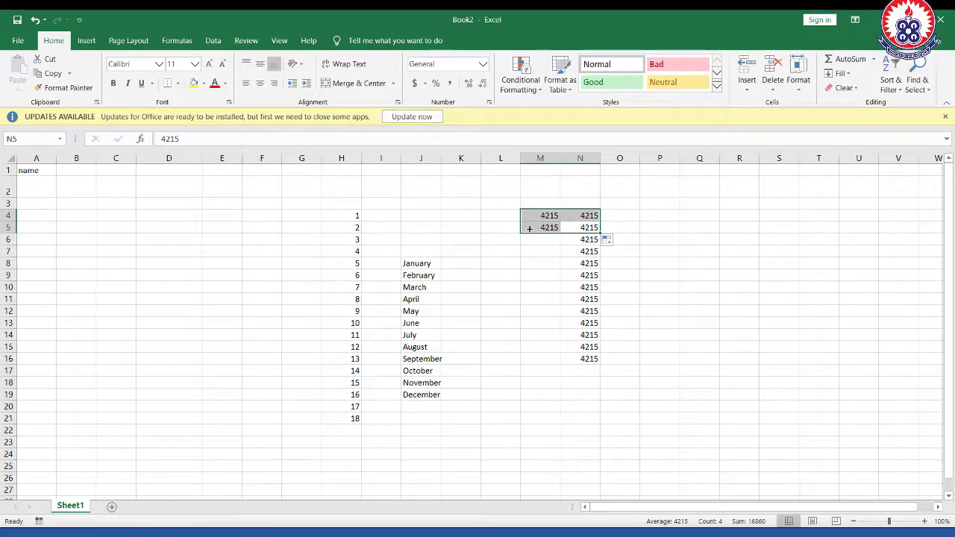
Copy cell N5 to Q12, keeping the original in place.
click(586, 215)
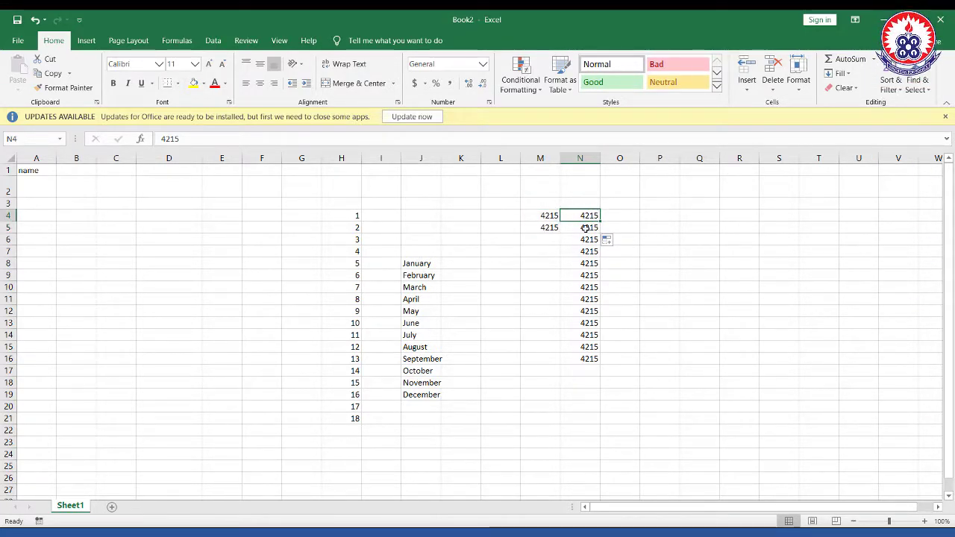
click(586, 227)
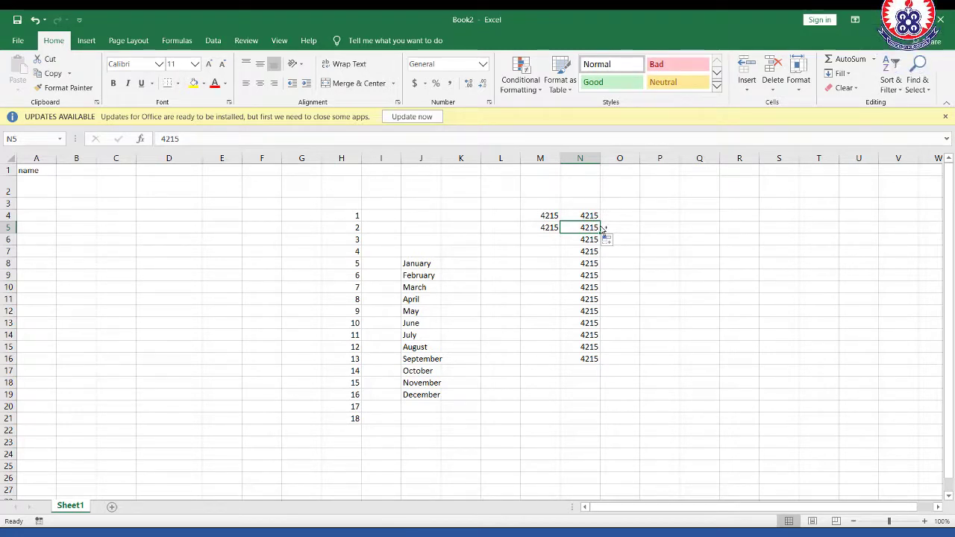
drag(603, 229, 715, 313)
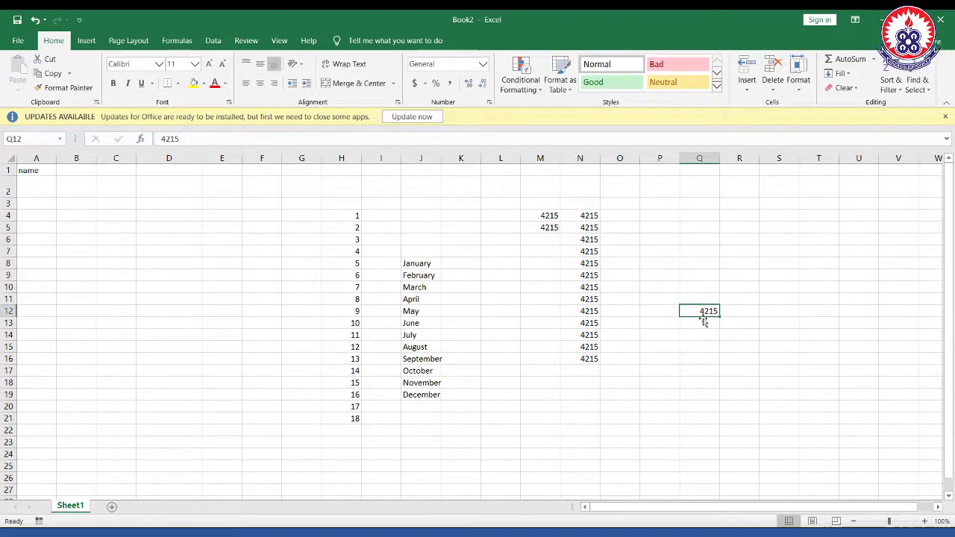
Copy the January cell J8 to D8, keeping the original in place.
click(418, 263)
click(180, 275)
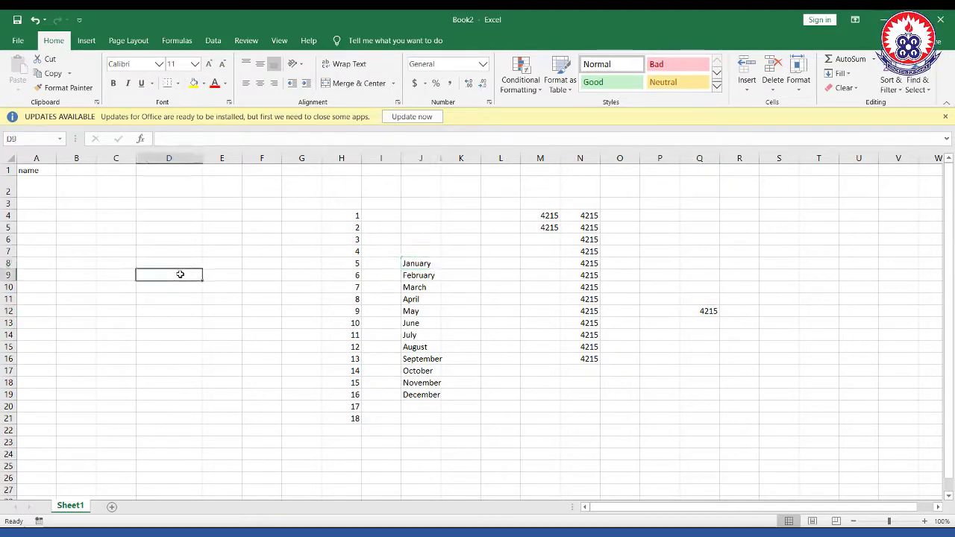
click(424, 265)
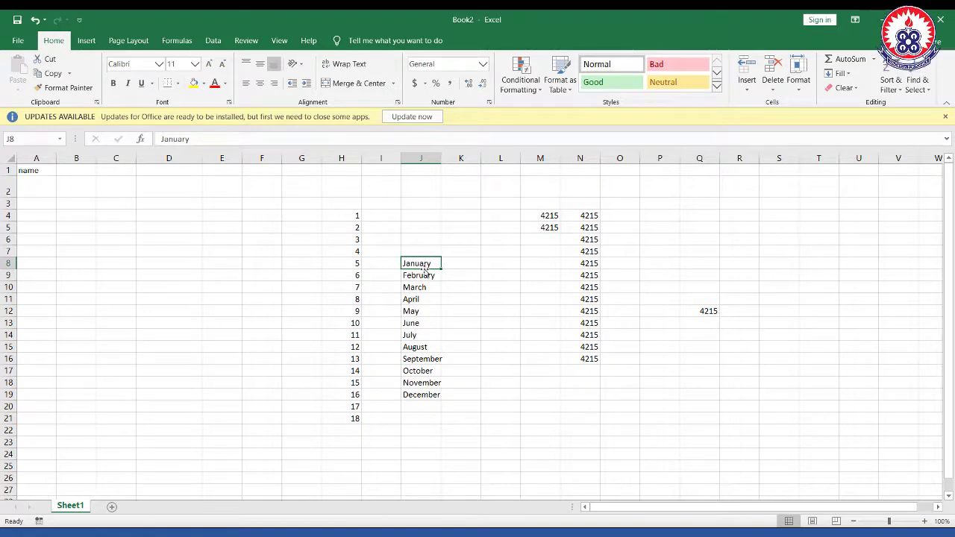
drag(275, 273, 276, 274)
key(ctrl+z)
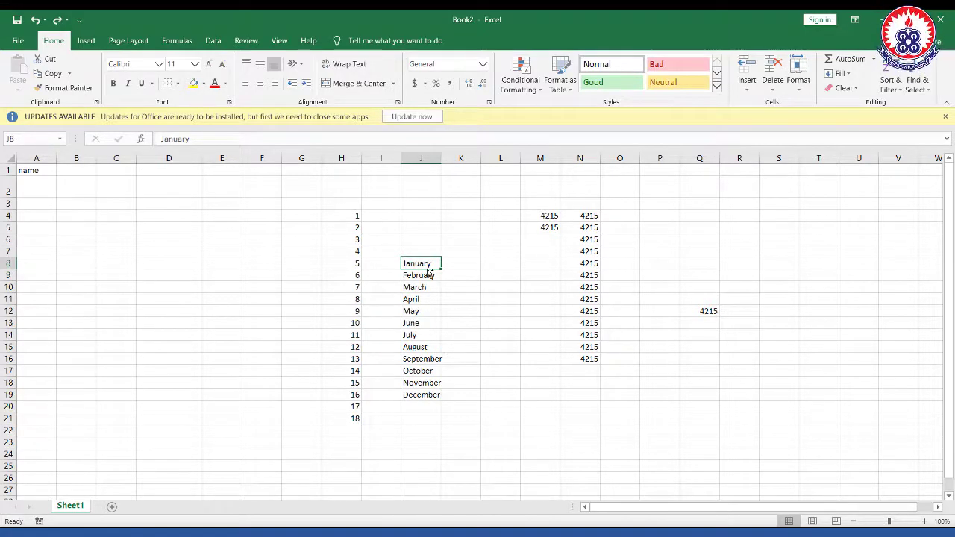
drag(429, 273, 173, 268)
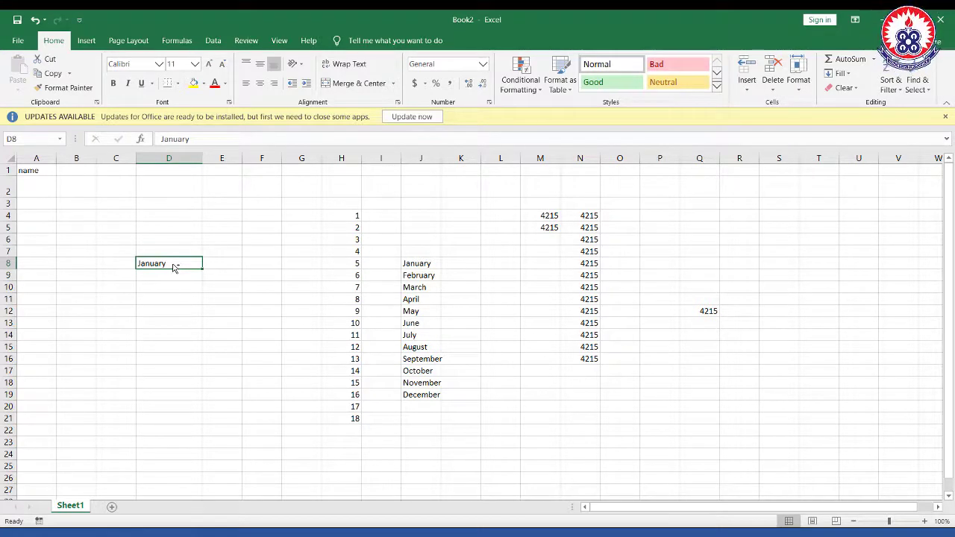
Select all of column D, and after that select all of row 2.
click(183, 158)
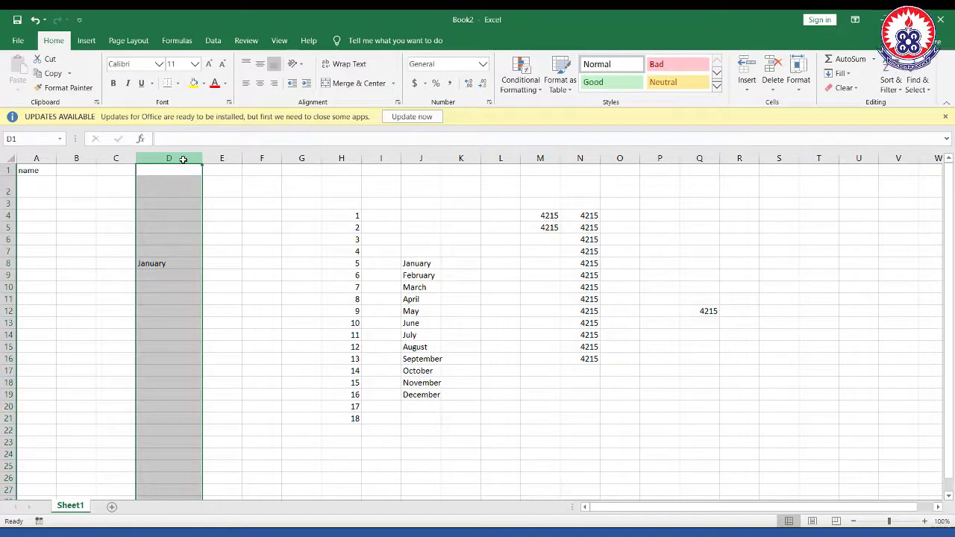
click(9, 190)
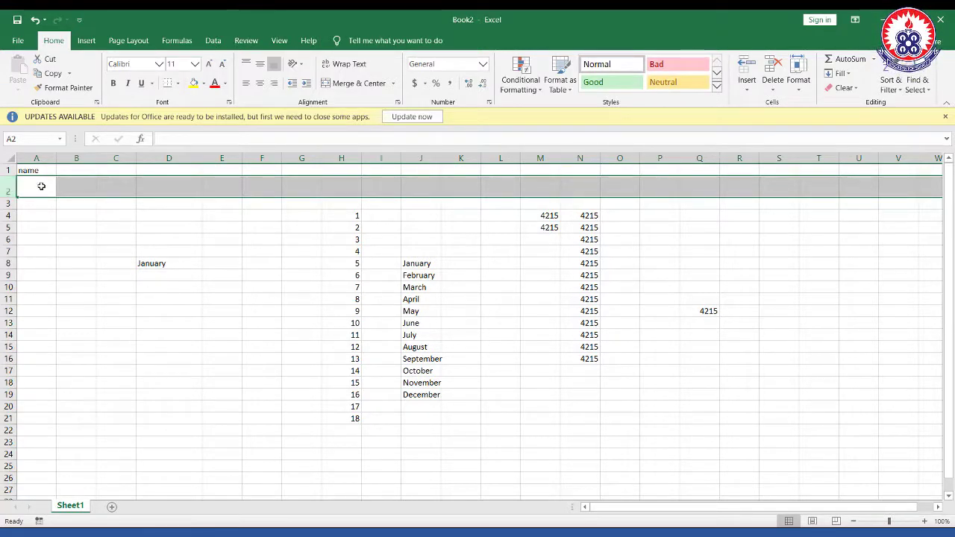
mouse_move(3, 174)
mouse_down()
mouse_move(853, 226)
mouse_move(944, 201)
mouse_up()
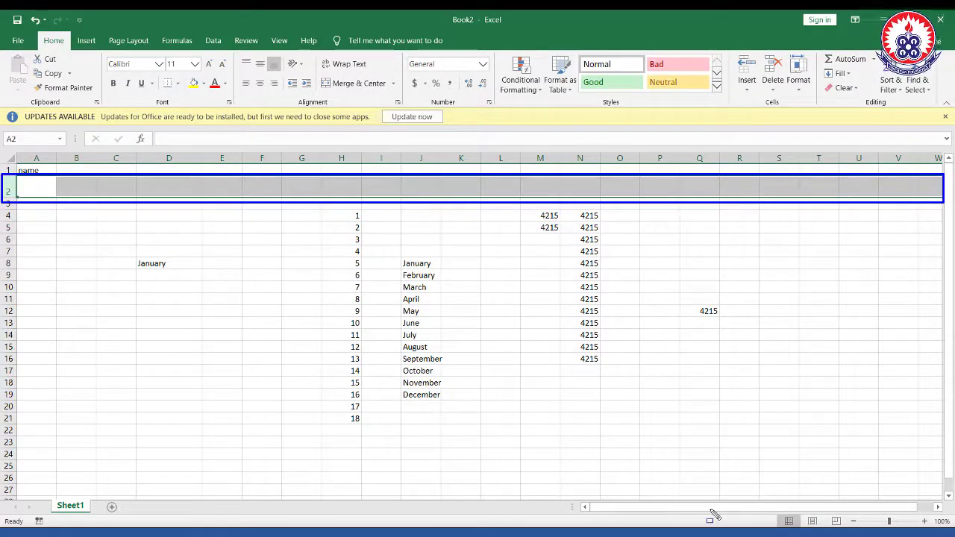
key(Escape)
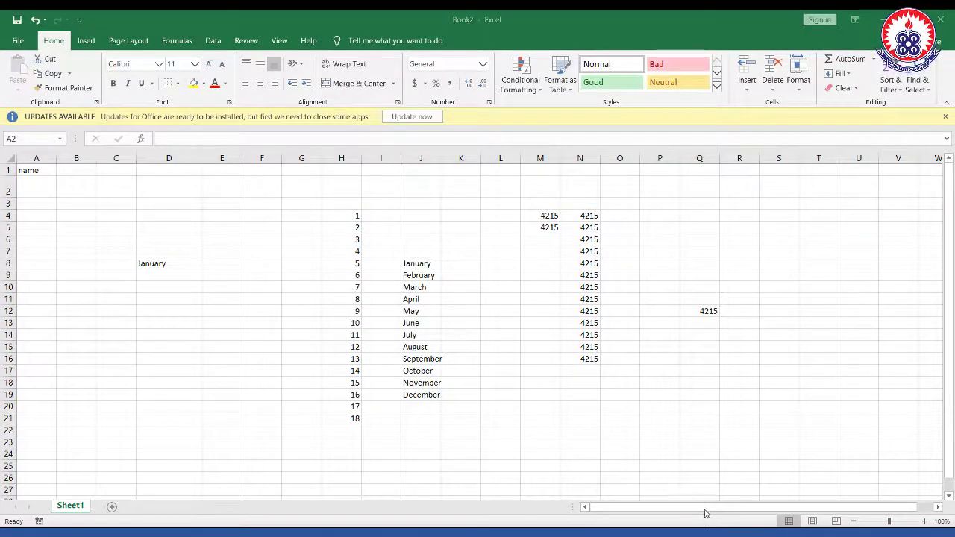
key(shift+space)
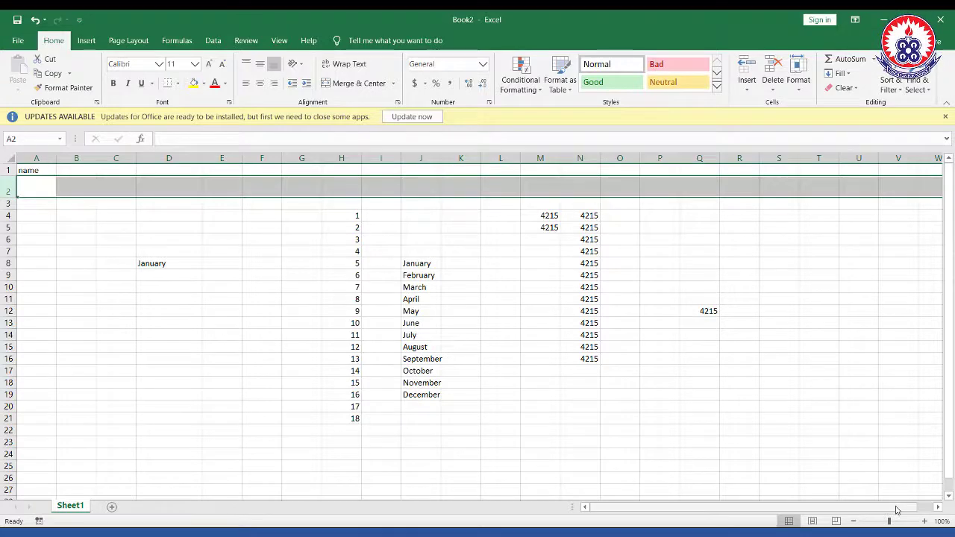
Examine how far the row 2 selection extends across the columns beyond W, and return to column A.
click(938, 507)
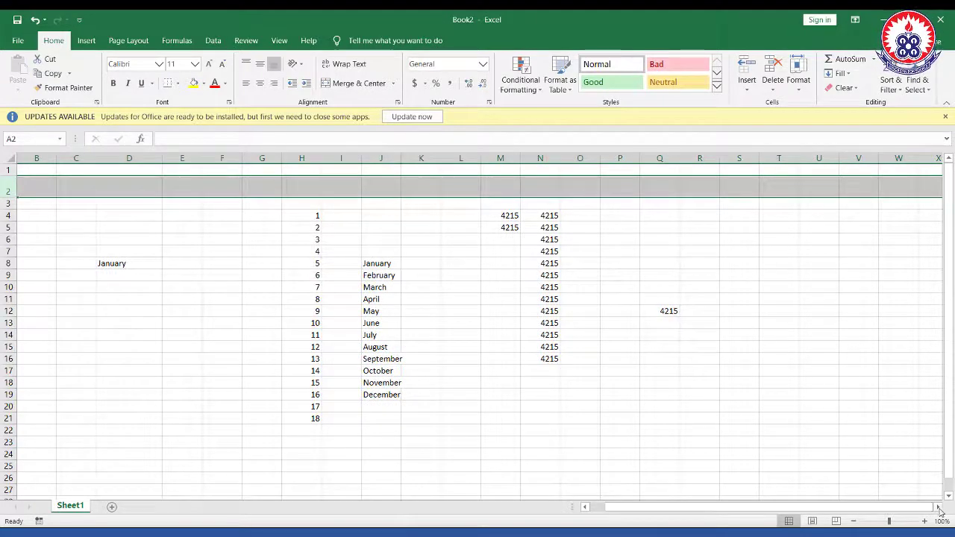
click(939, 508)
click(938, 508)
click(938, 508)
click(939, 508)
click(938, 508)
click(938, 508)
click(938, 508)
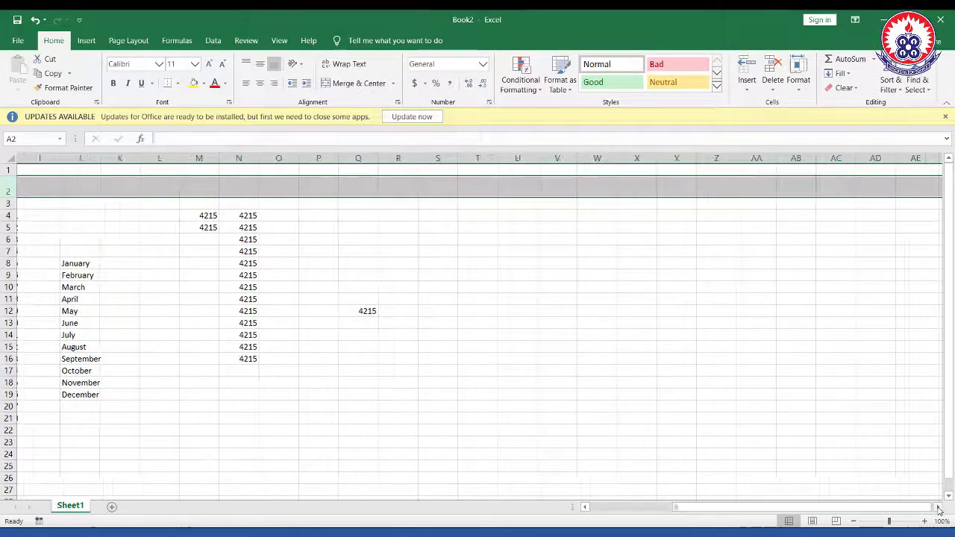
click(939, 507)
click(938, 508)
drag(810, 510, 699, 510)
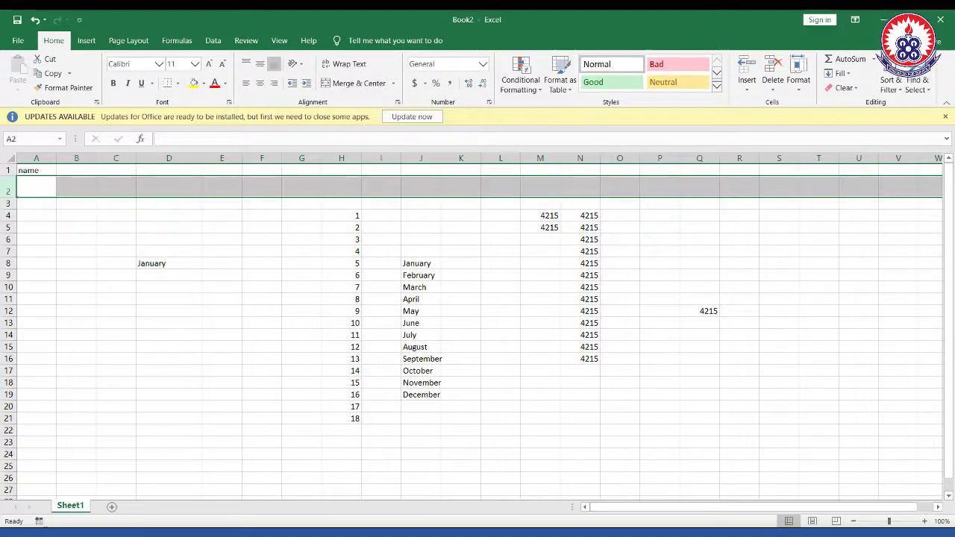
Select the whole of column D again, in place of the row 2 selection.
click(153, 158)
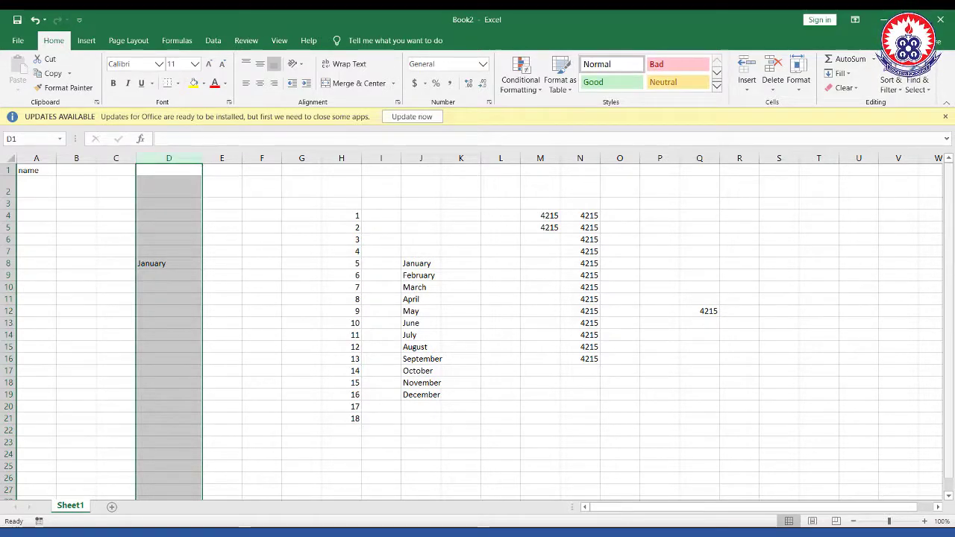
drag(953, 264, 933, 234)
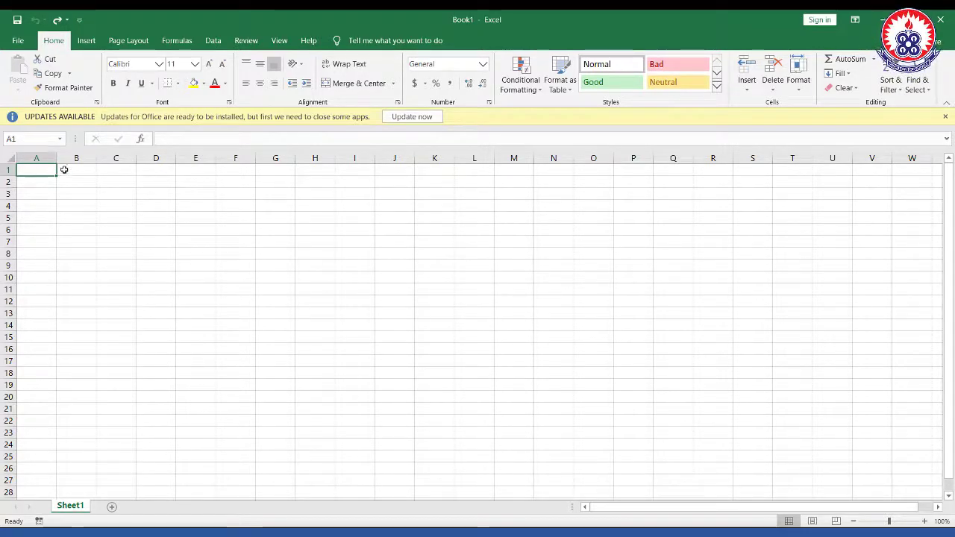
In the empty Book1 worksheet, enter a first name in D4 and "course rep" in E7.
click(151, 206)
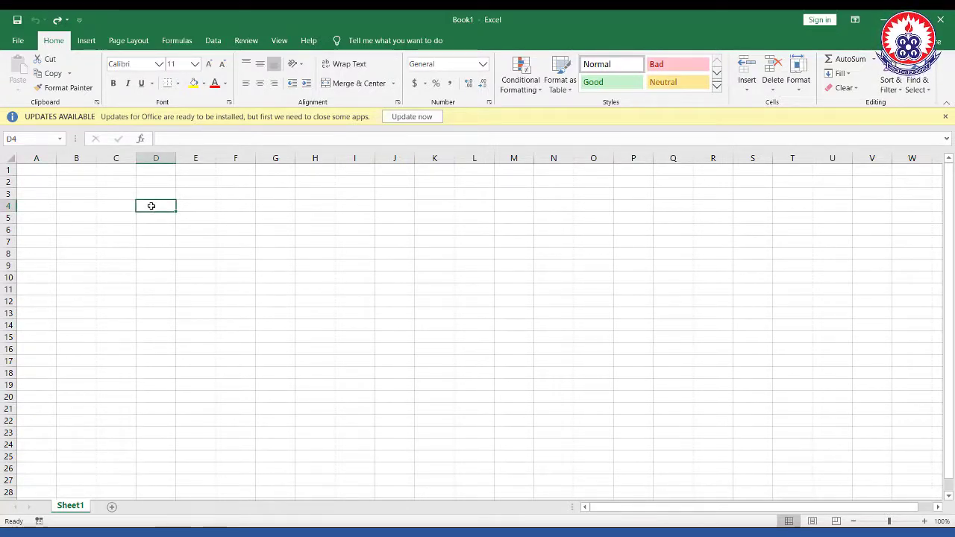
text(Vera)
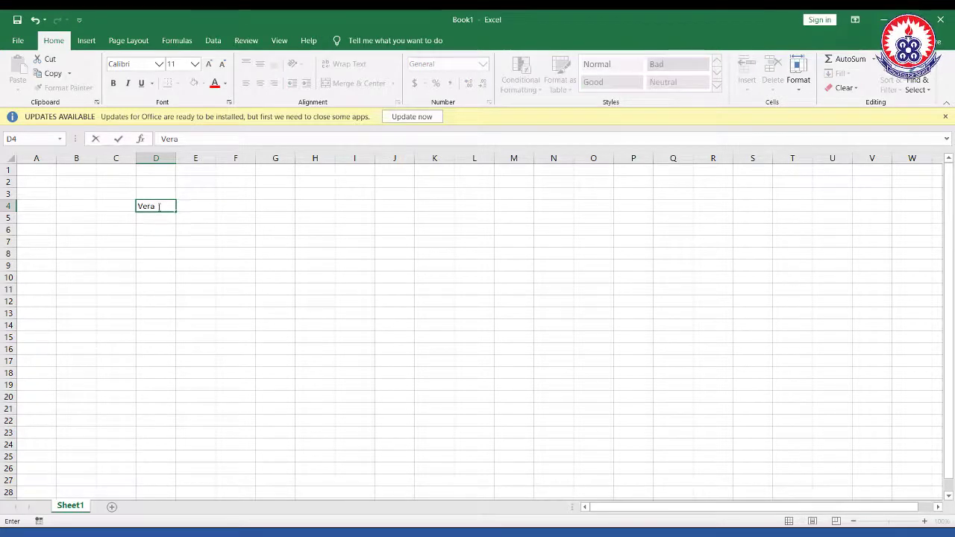
click(214, 242)
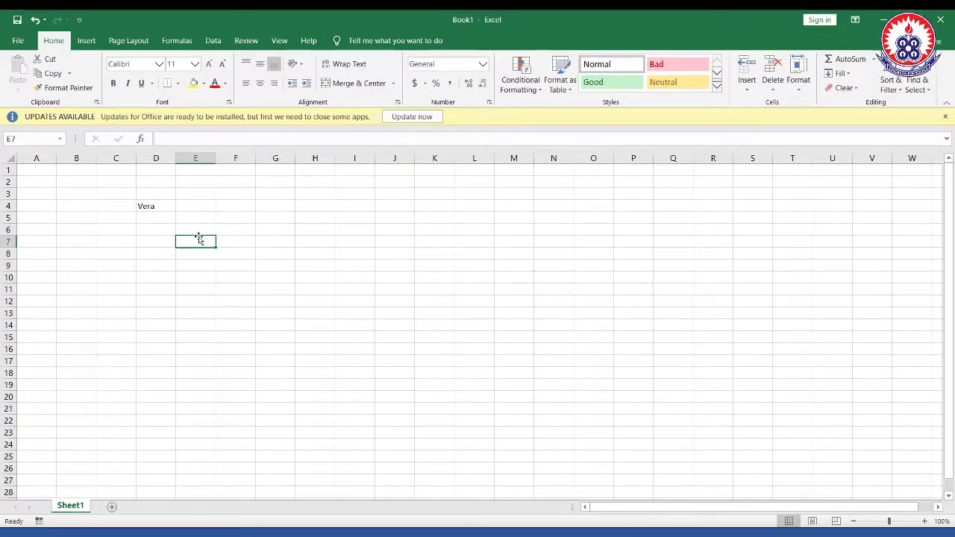
text(co)
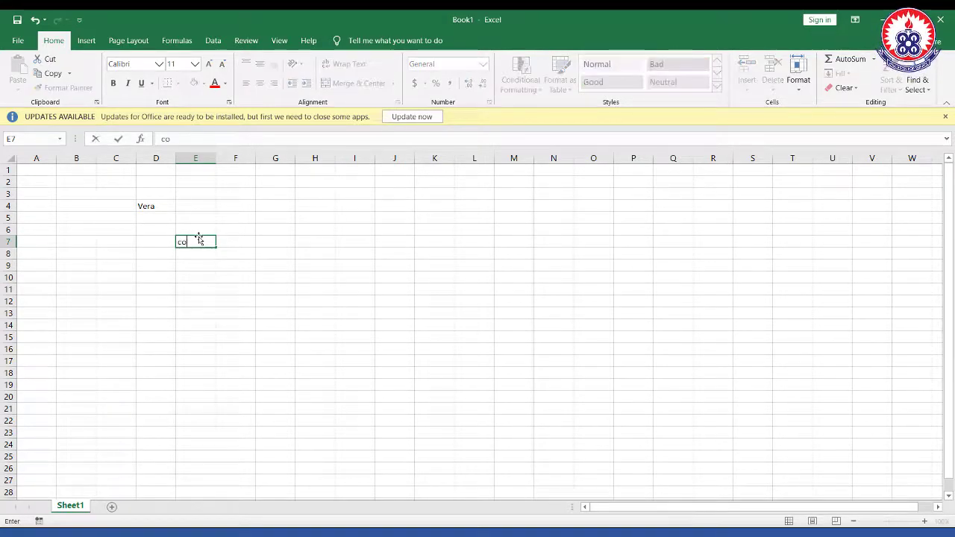
text(urse rep)
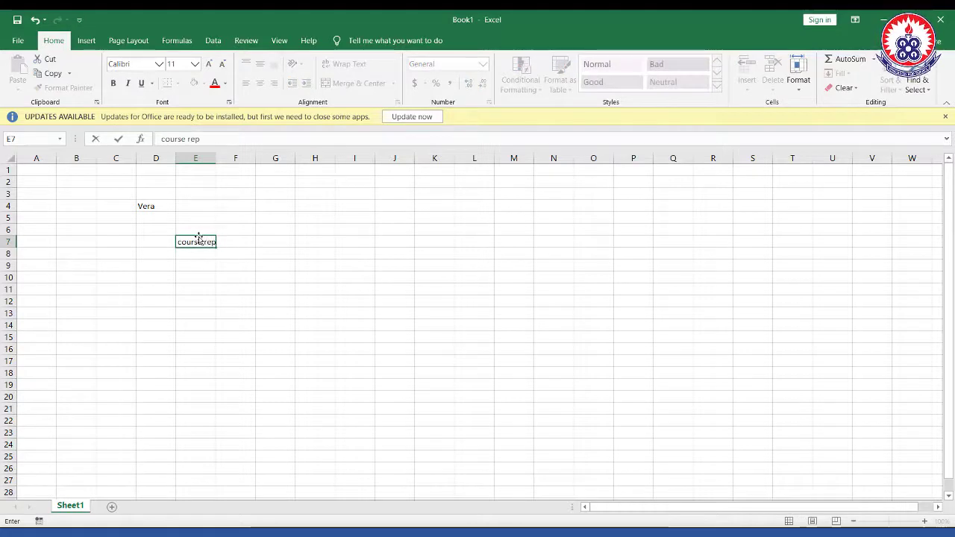
click(264, 281)
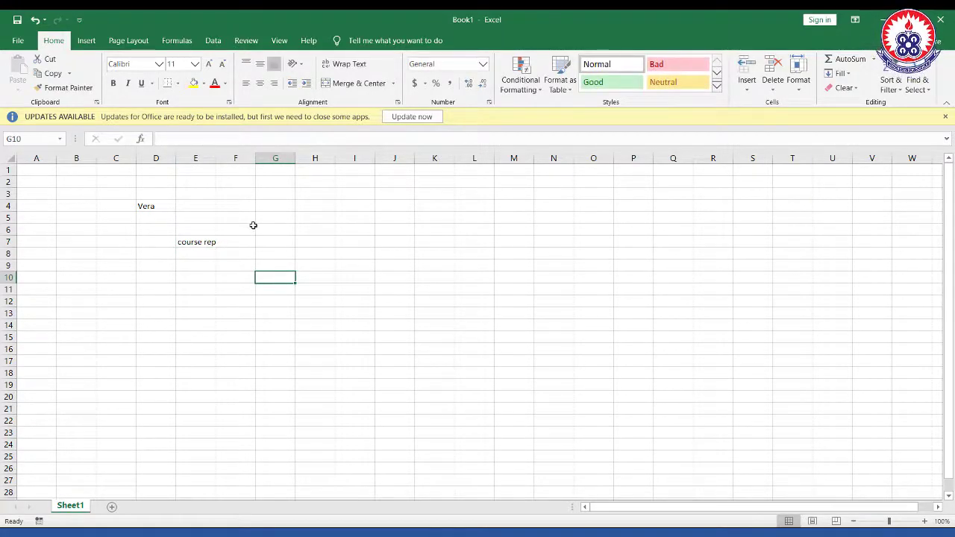
Overwrite D4 with another first name, and replace that entry with "come".
click(156, 209)
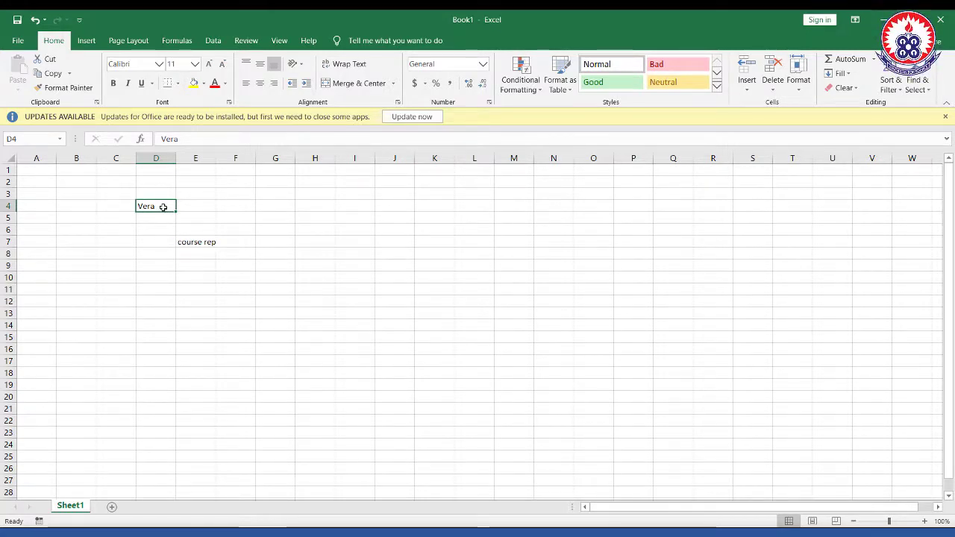
text(vida)
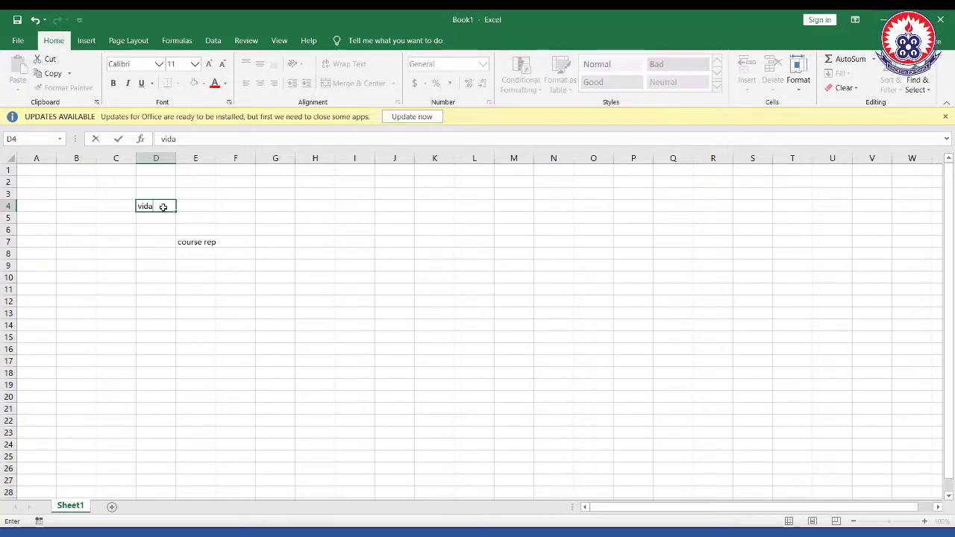
double_click(135, 206)
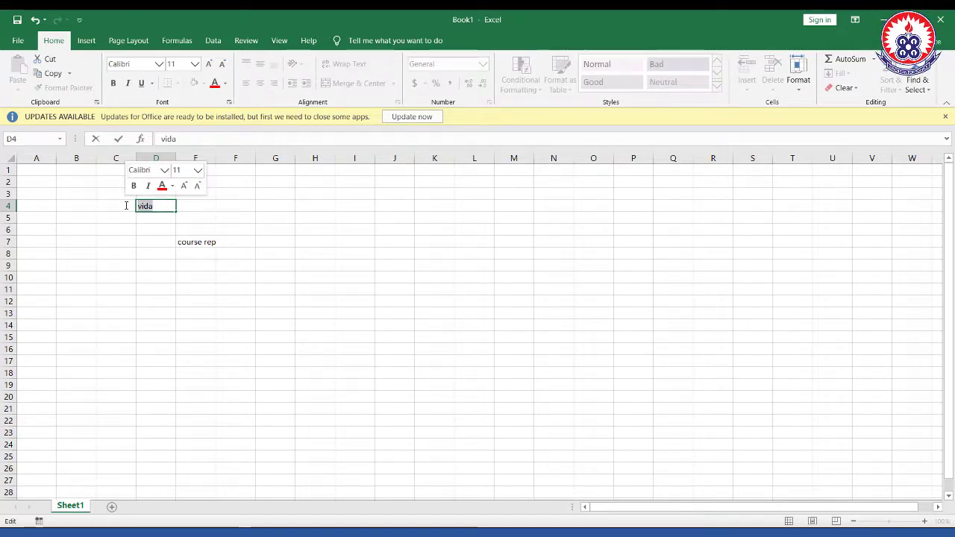
text(come)
click(204, 256)
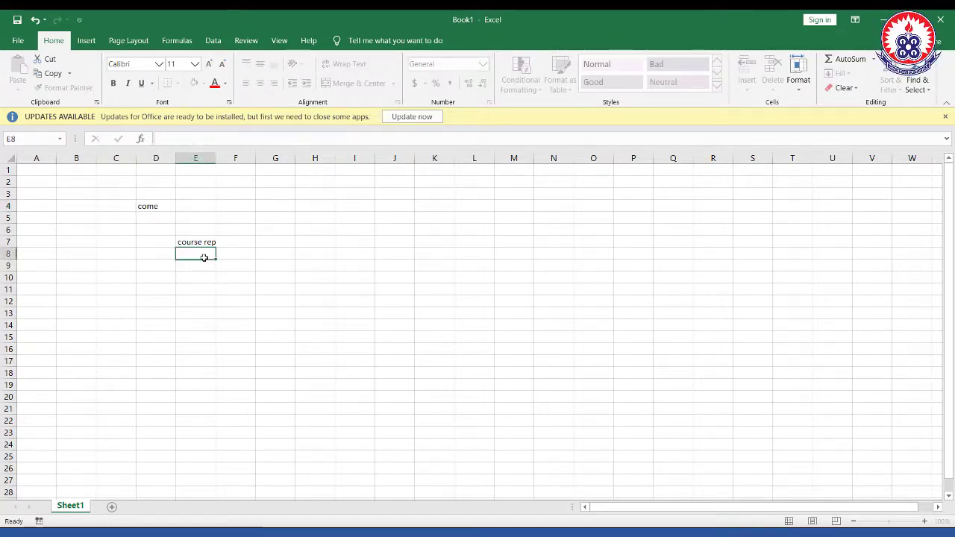
Overwrite D4 with the random text "thafkjsdlfjsdfs" and undo the entry.
click(152, 206)
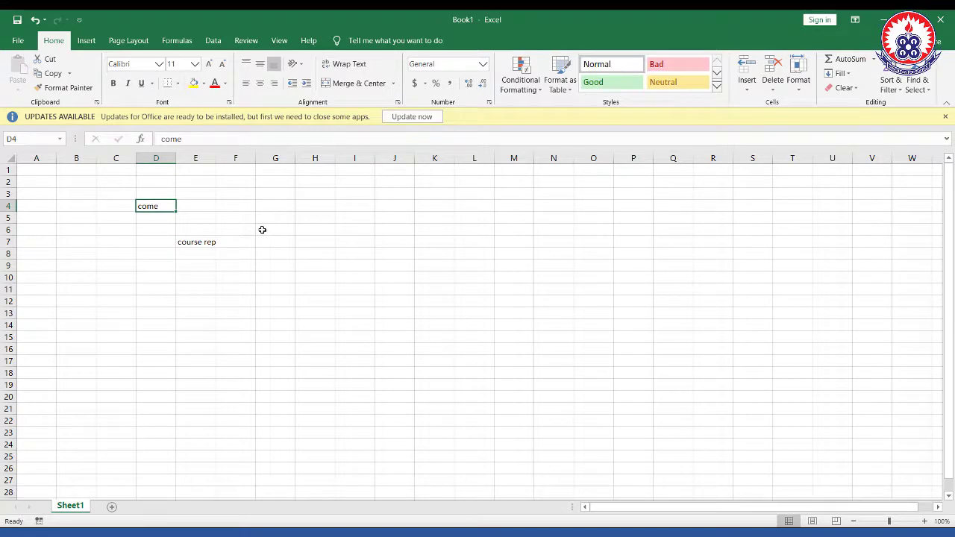
text(thafkjsdlfjsdfs)
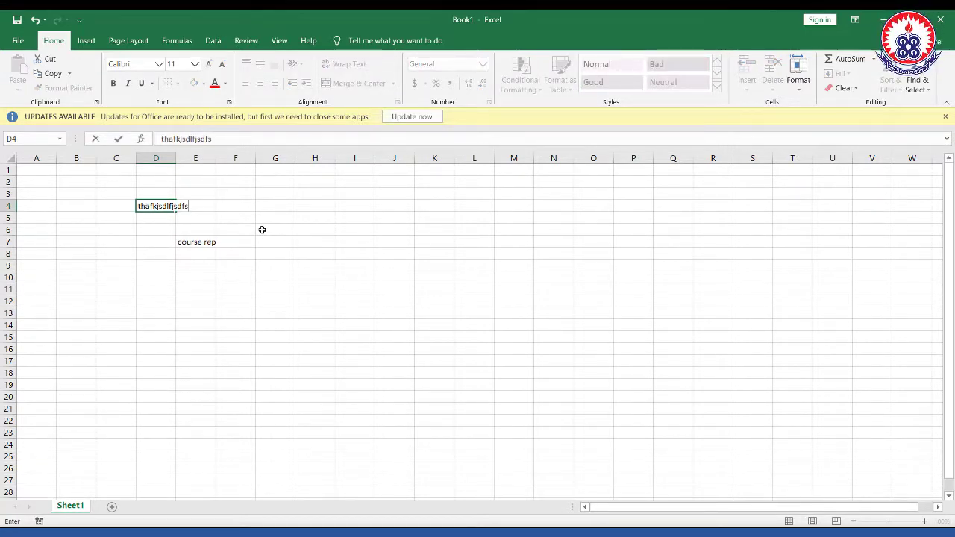
click(223, 291)
key(ctrl+z)
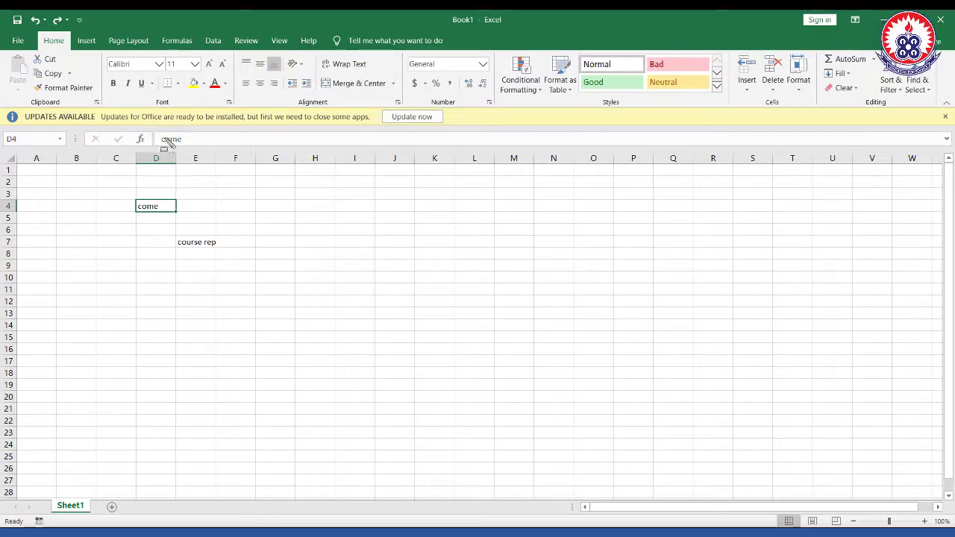
mouse_move(152, 130)
mouse_down()
mouse_move(415, 156)
mouse_move(828, 106)
mouse_move(951, 155)
mouse_up()
key(Escape)
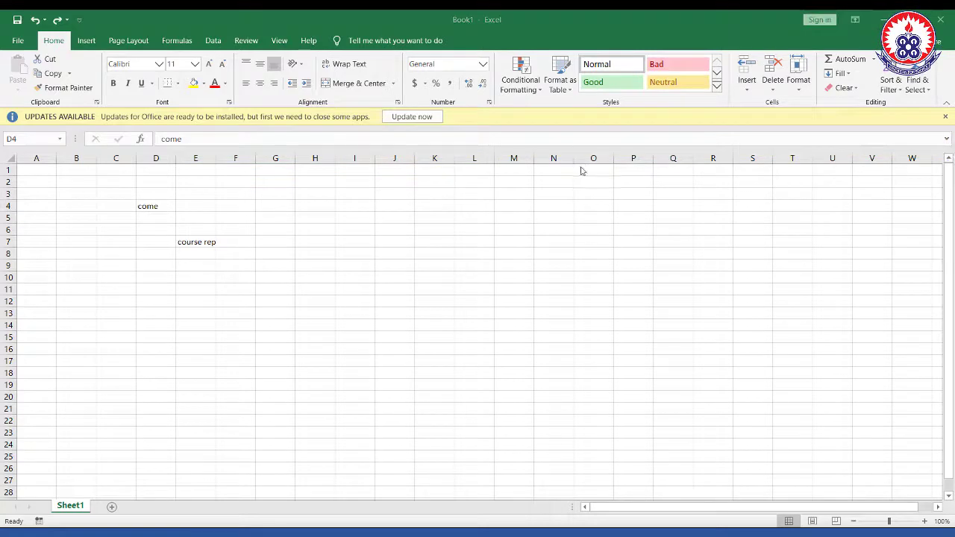
click(162, 206)
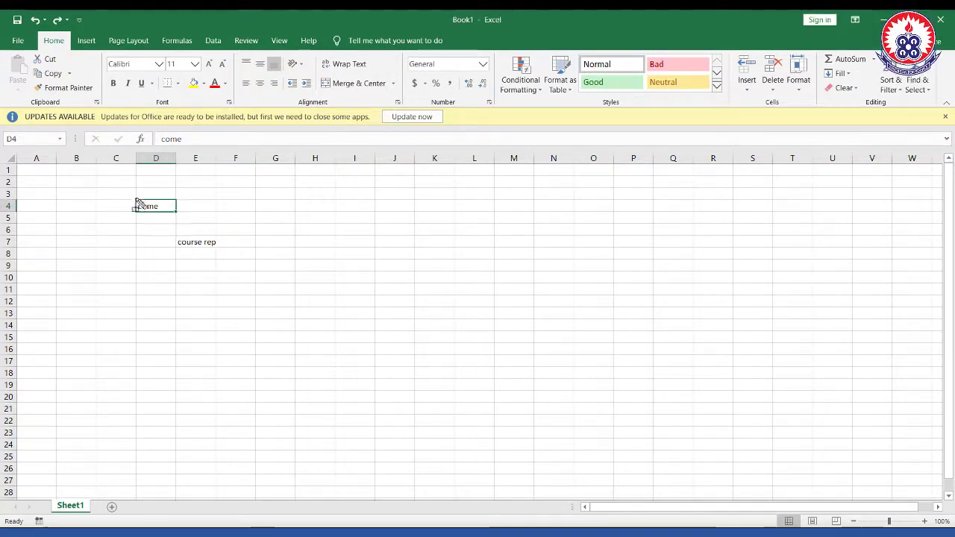
drag(133, 196, 181, 217)
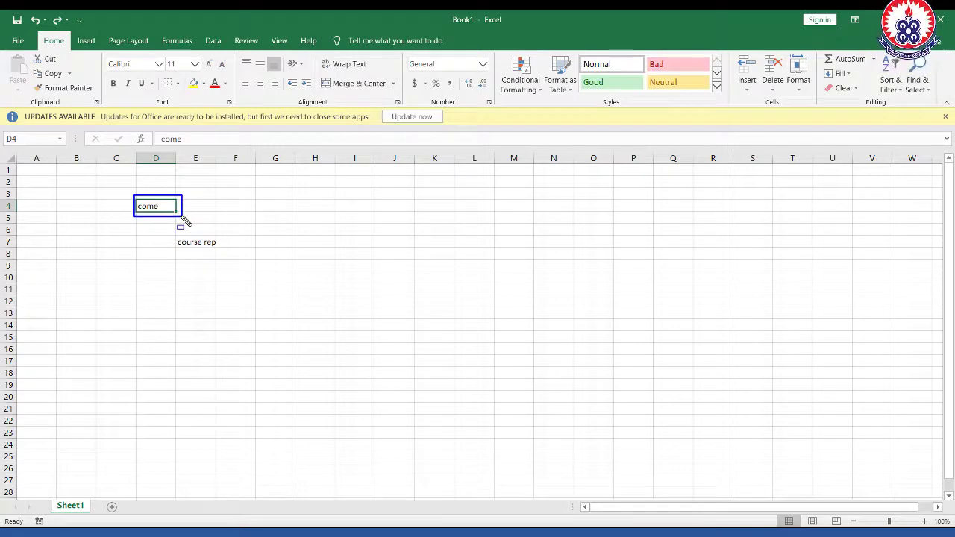
key(Escape)
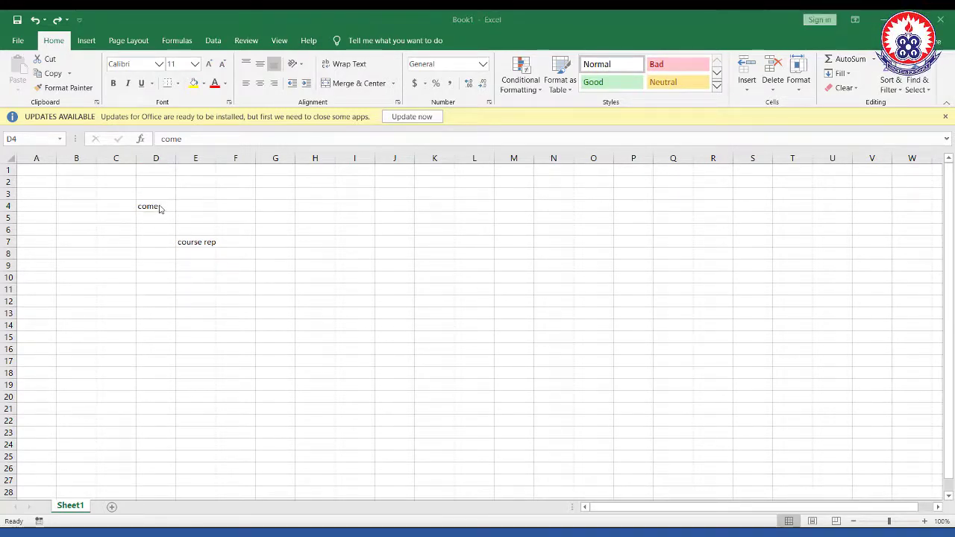
Edit the existing text of D4 in the formula bar, replacing only the "o" so it reads "came".
click(159, 206)
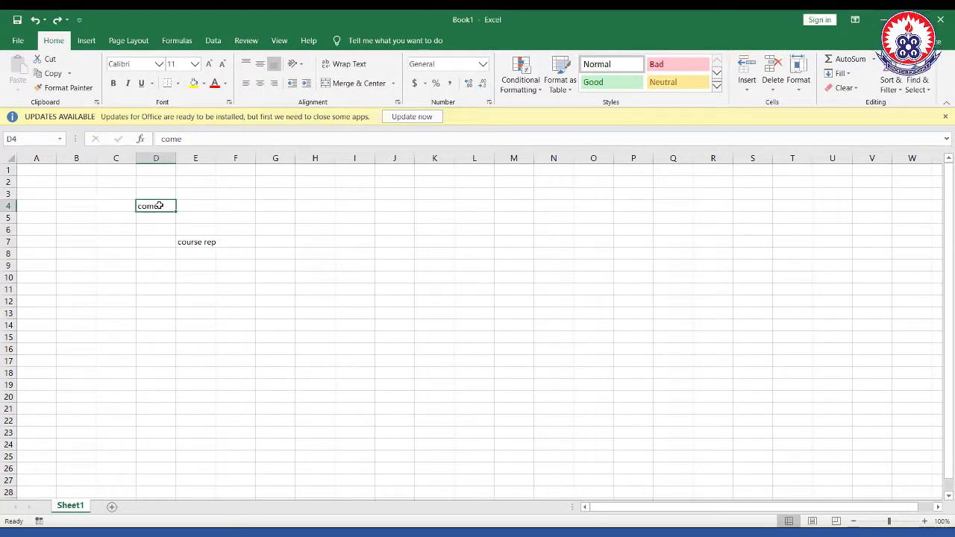
click(170, 139)
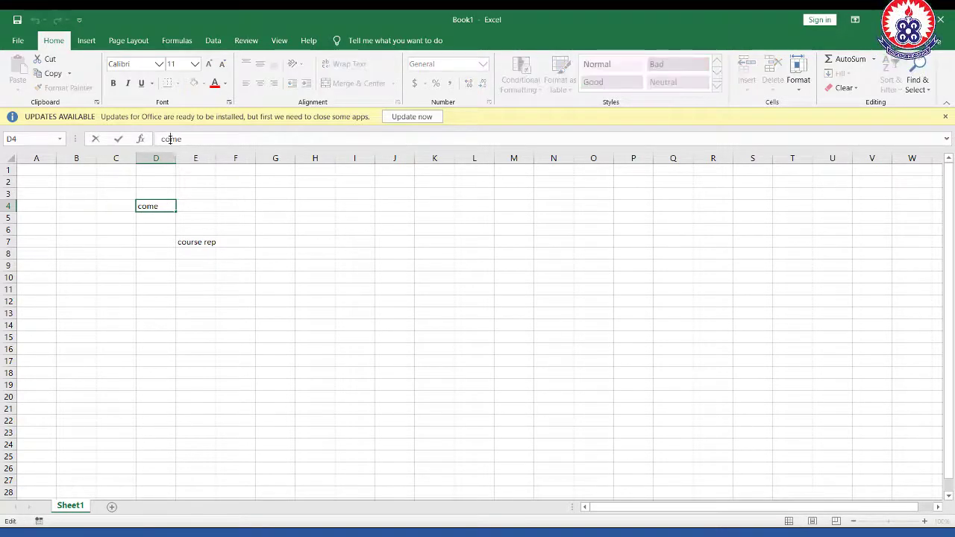
drag(164, 134, 171, 146)
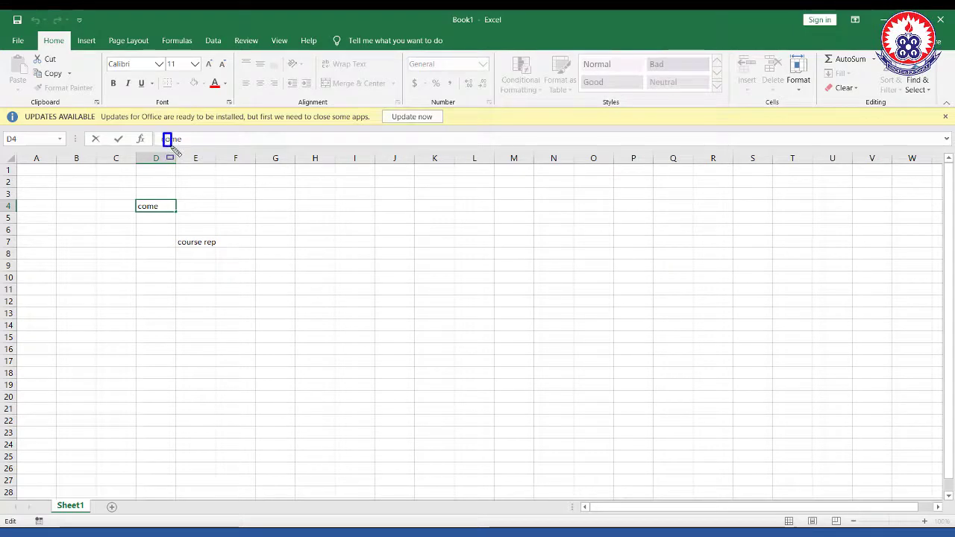
key(Escape)
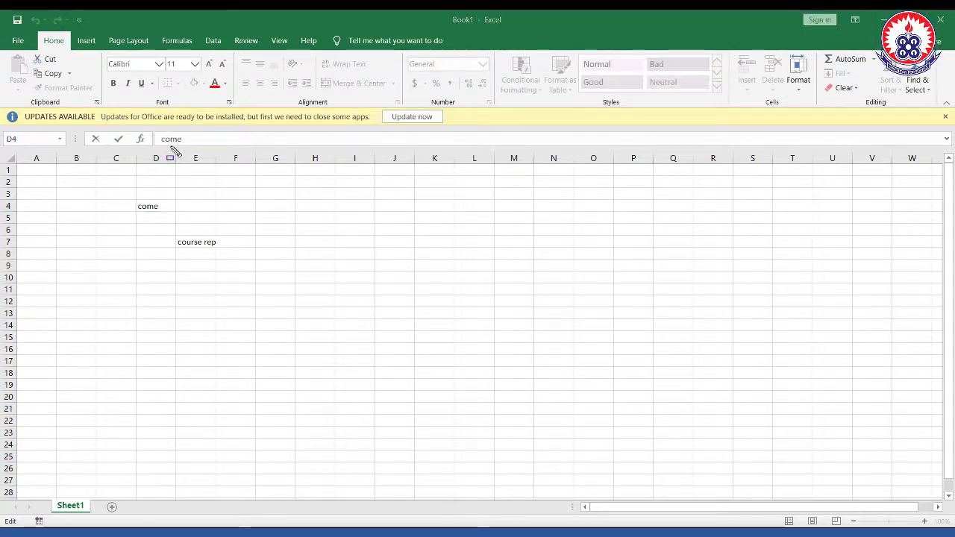
click(171, 139)
key(BackSpace)
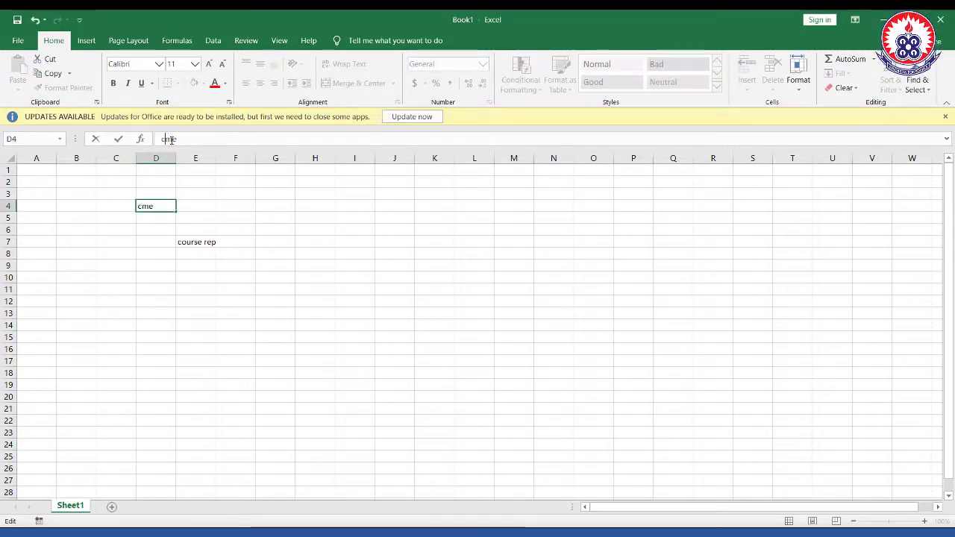
click(224, 236)
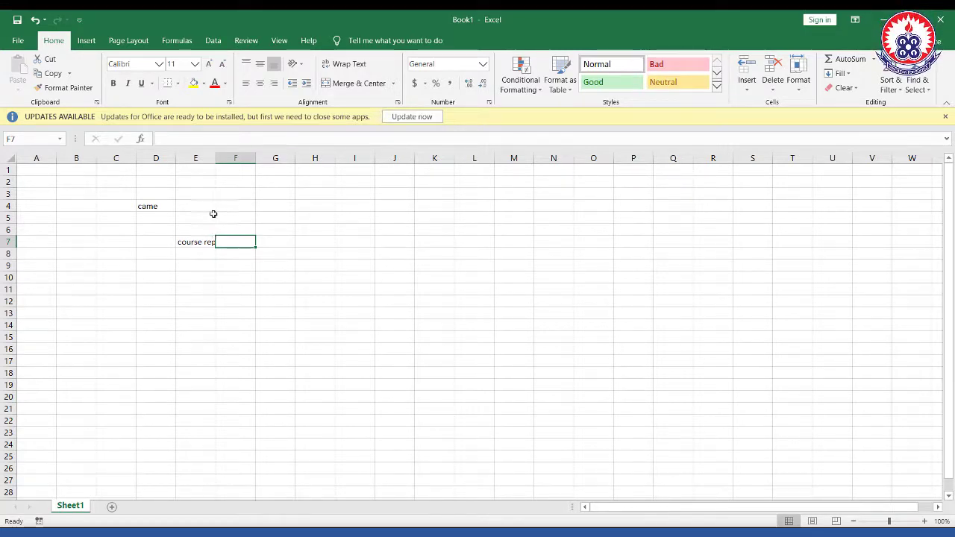
Enter "expenditure" in cell E5.
click(204, 221)
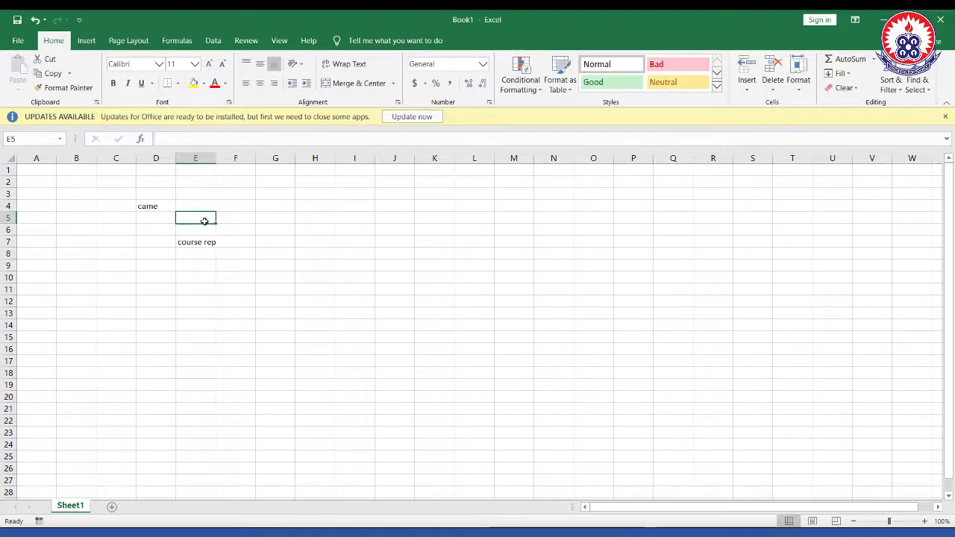
text(expendin)
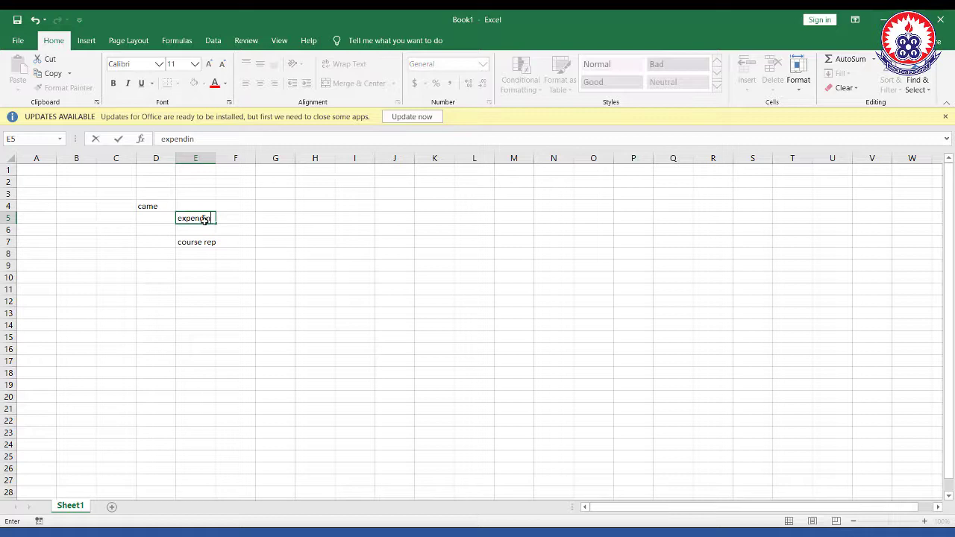
key(BackSpace)
text(ture)
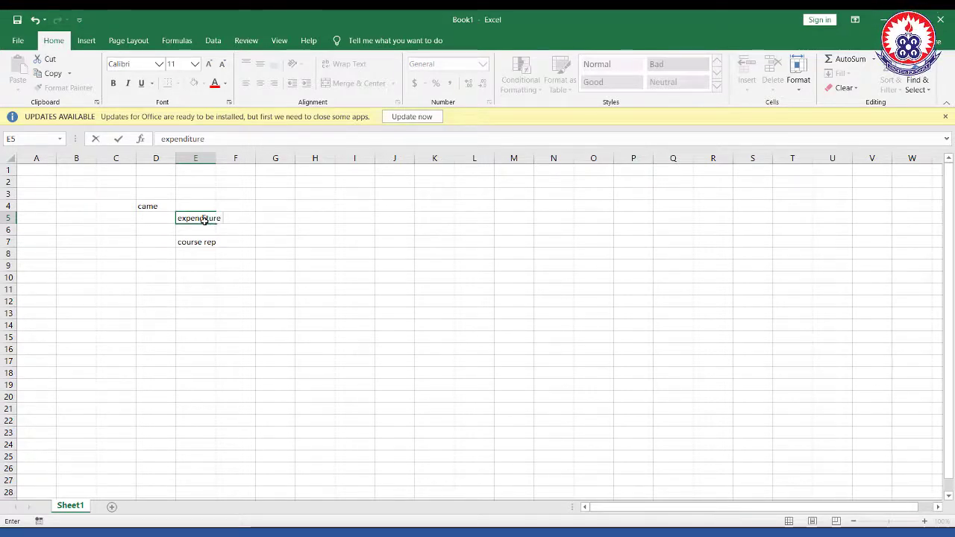
click(244, 228)
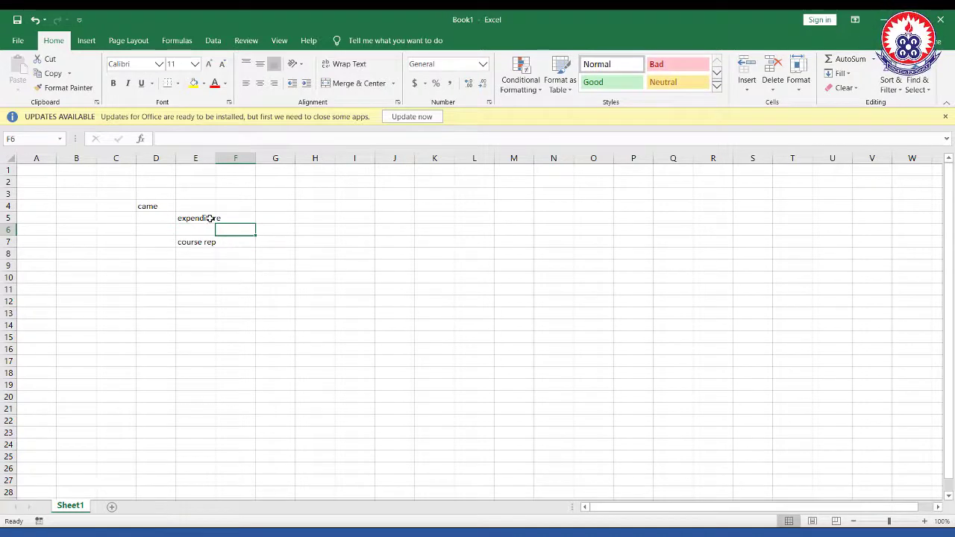
Enter "sales" in F5, directly beside the "expenditure" cell.
click(241, 218)
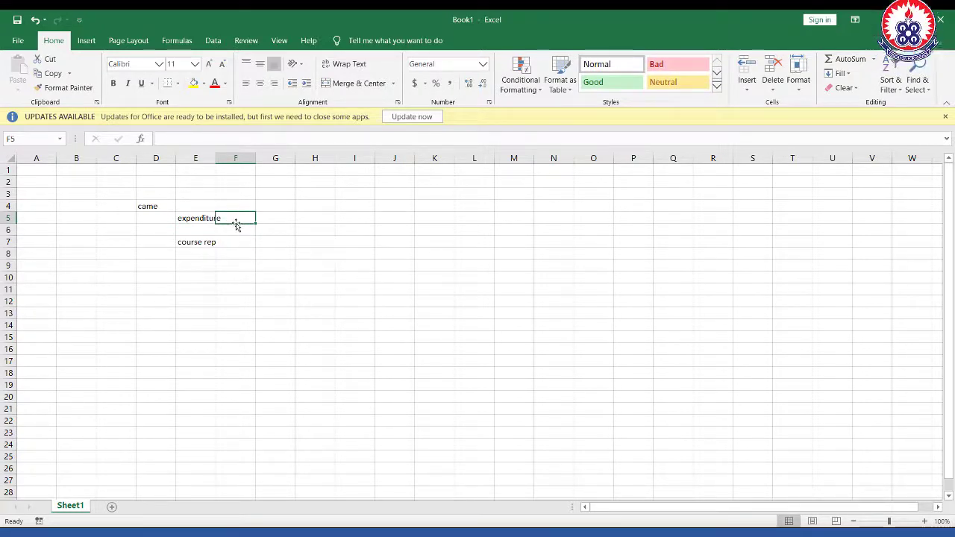
click(194, 217)
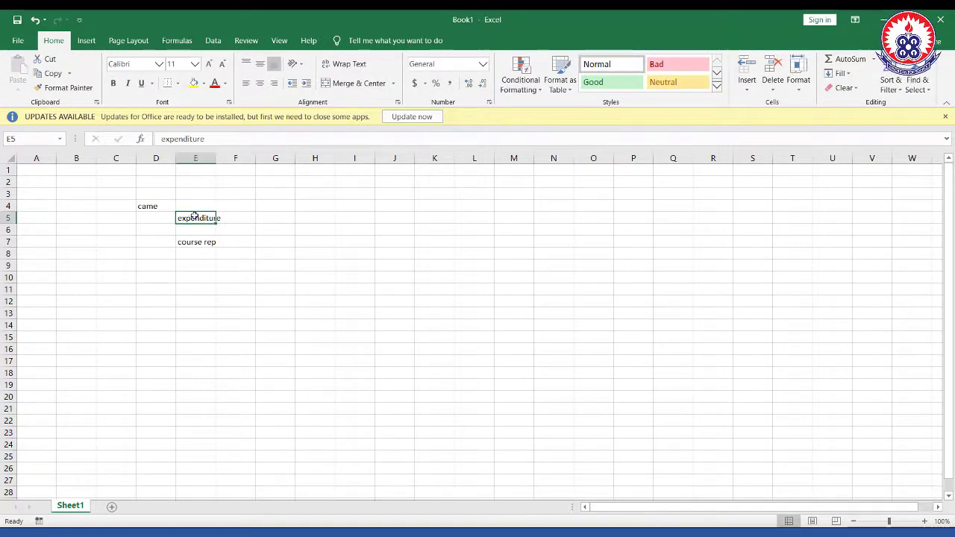
double_click(236, 220)
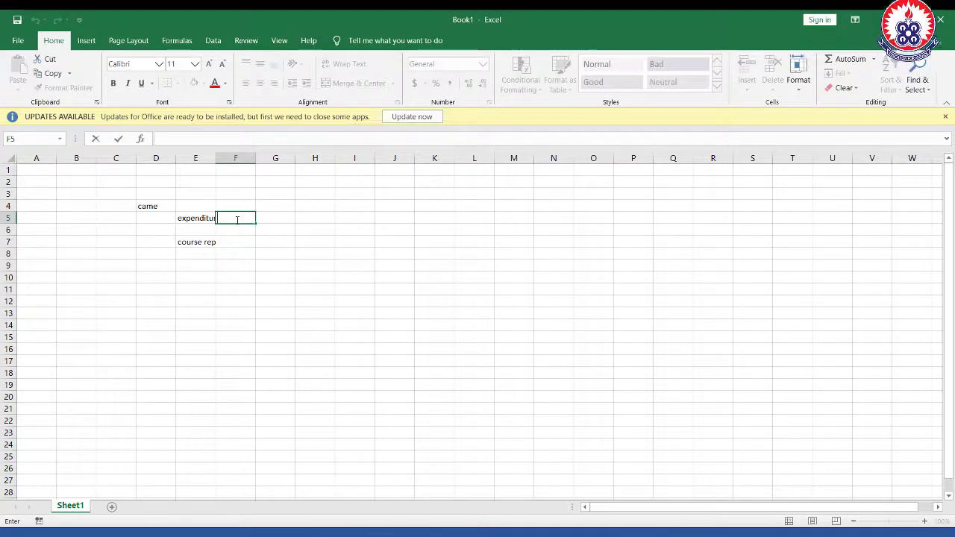
text(sales)
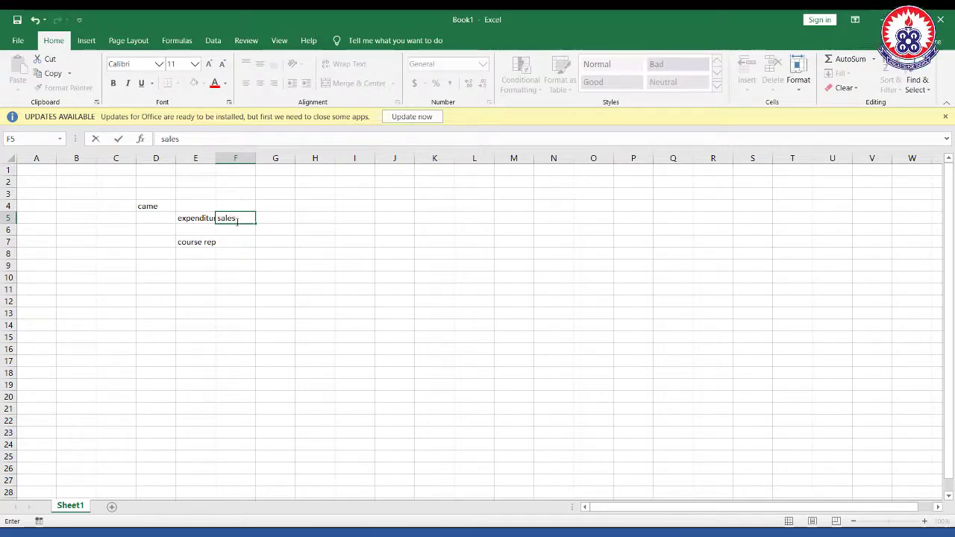
click(237, 336)
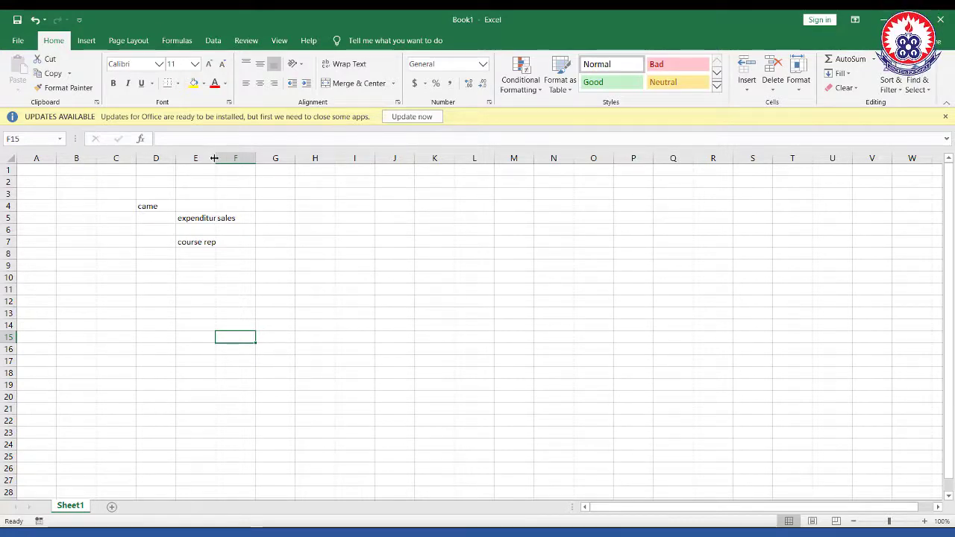
Autofit the width of column E to its longest entry.
drag(215, 158, 220, 237)
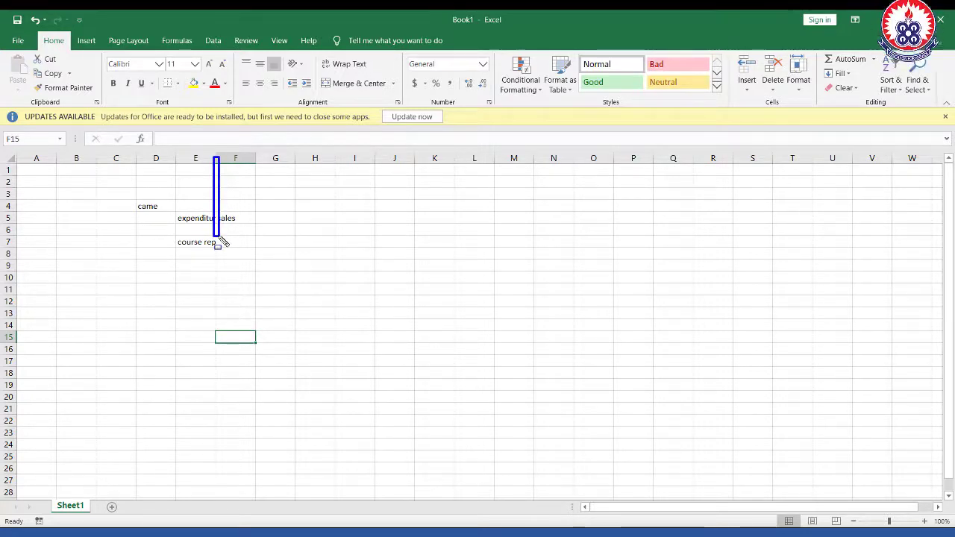
key(Escape)
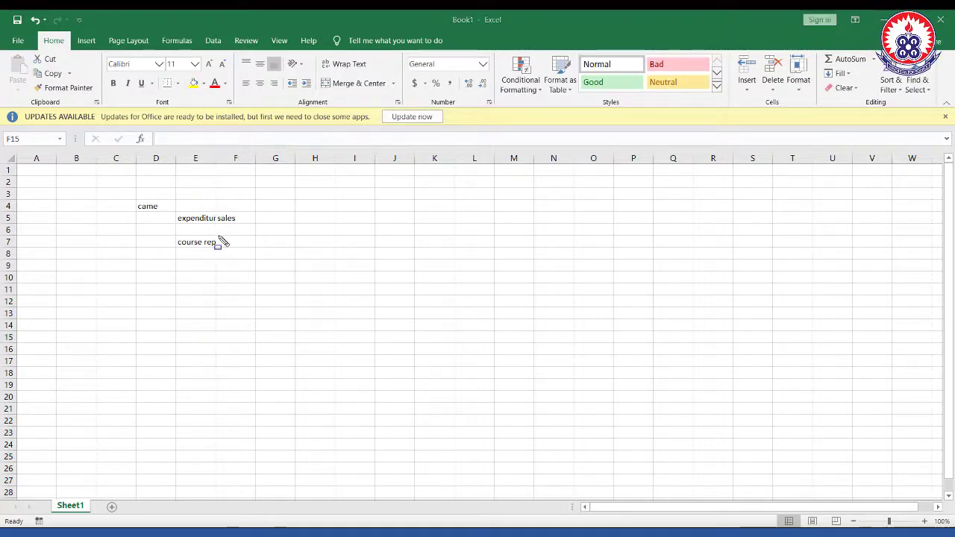
click(215, 158)
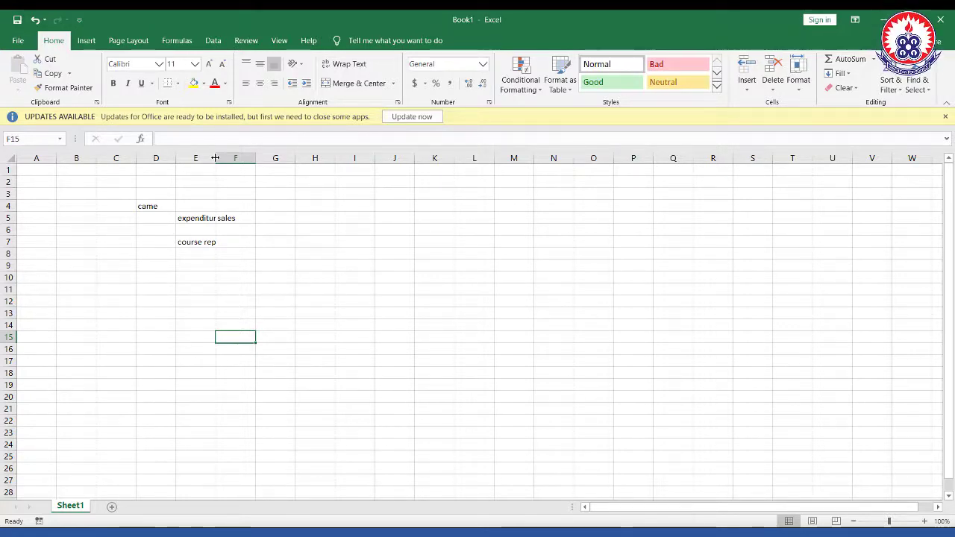
double_click(216, 159)
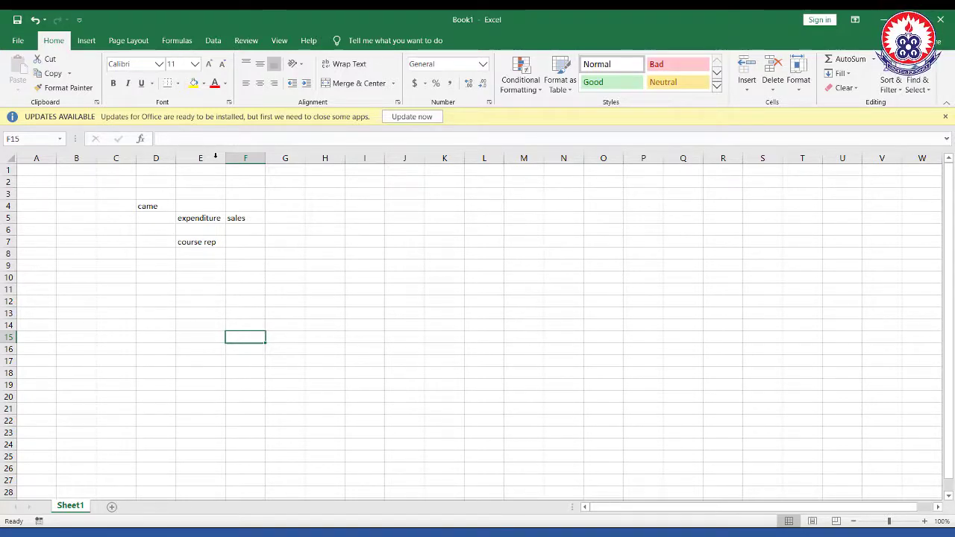
Enter "new monthly bill" in cell G5.
click(290, 216)
text(new)
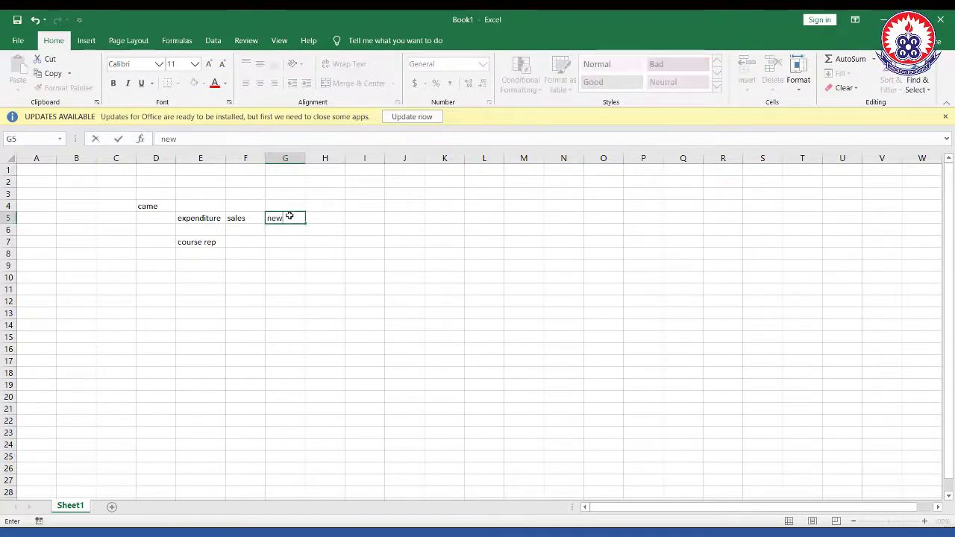
text( monthly)
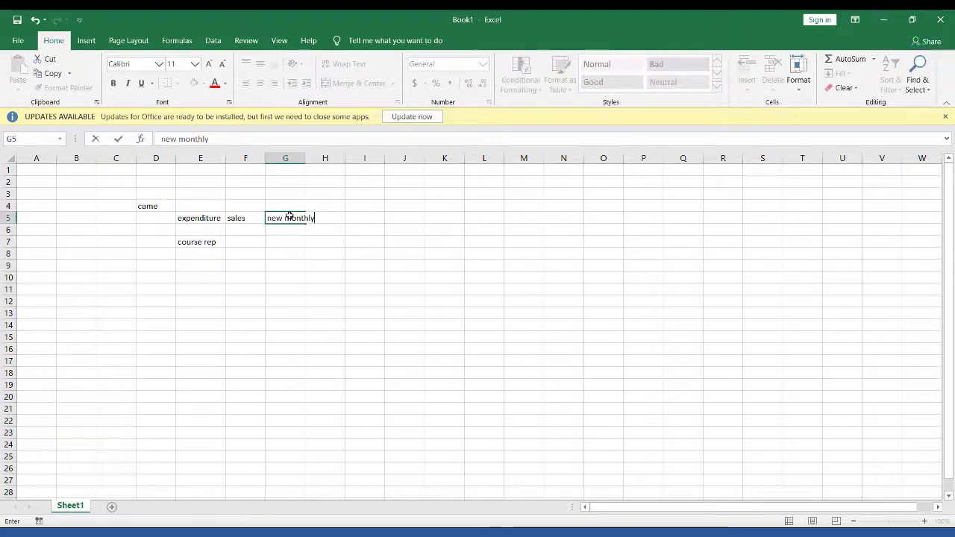
text( bu)
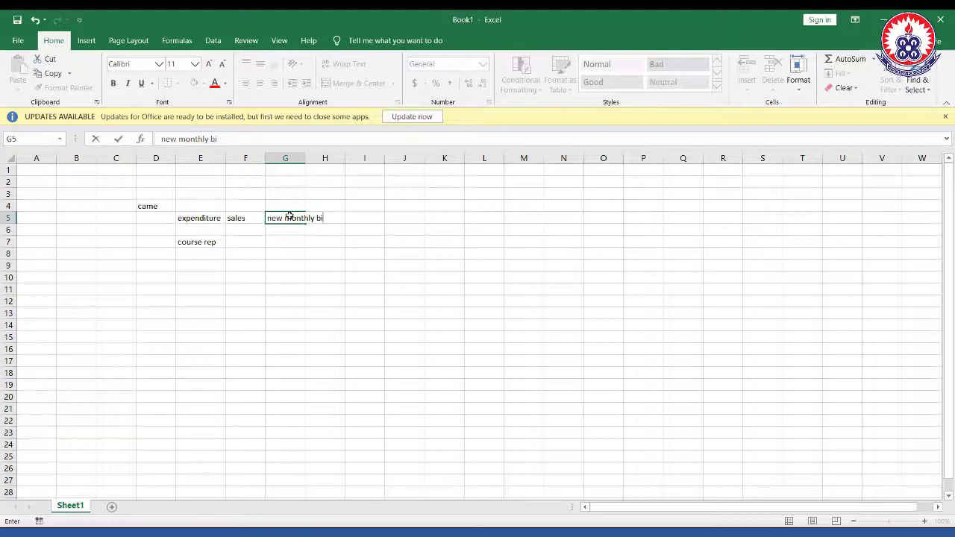
text(ll)
click(373, 276)
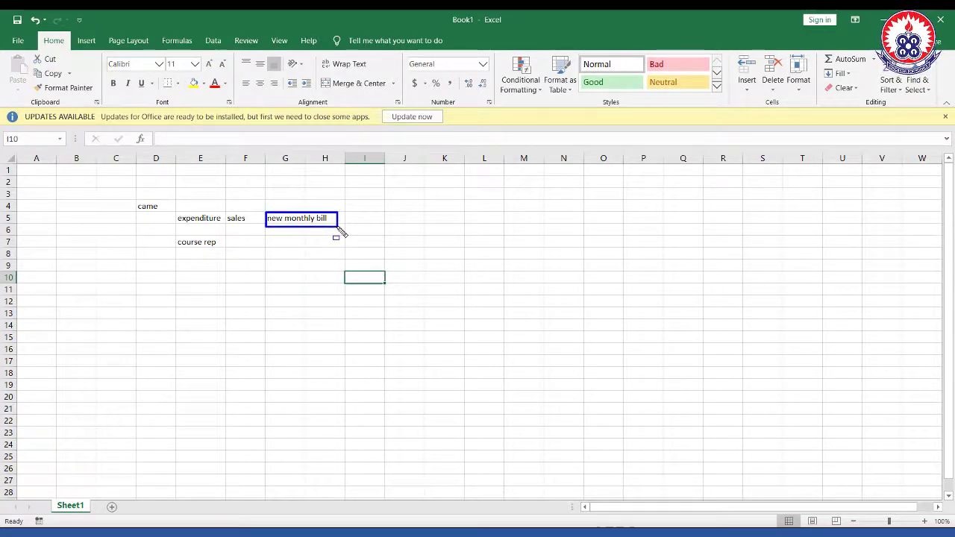
key(Escape)
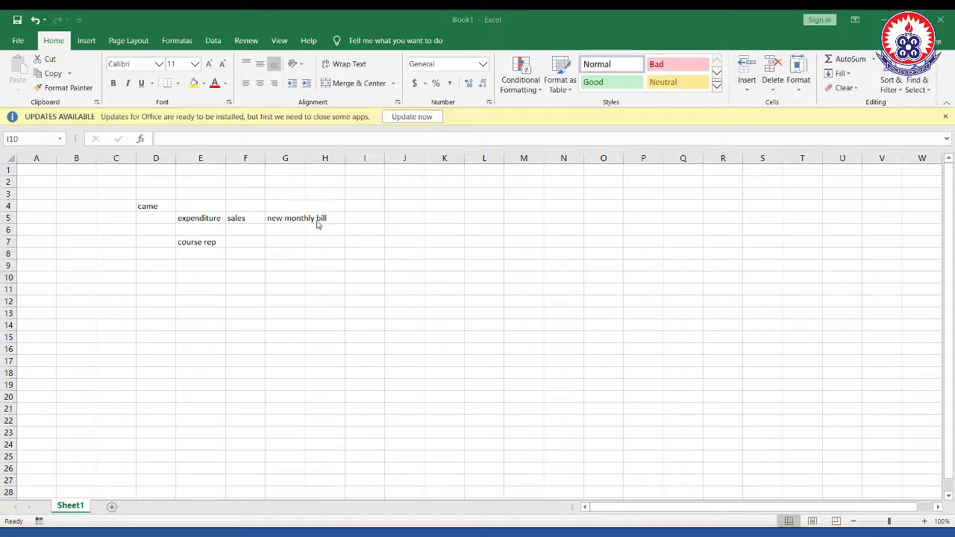
Enter "sales" in H5 and autofit the width of column G to the "new monthly bill" text.
click(326, 216)
click(327, 218)
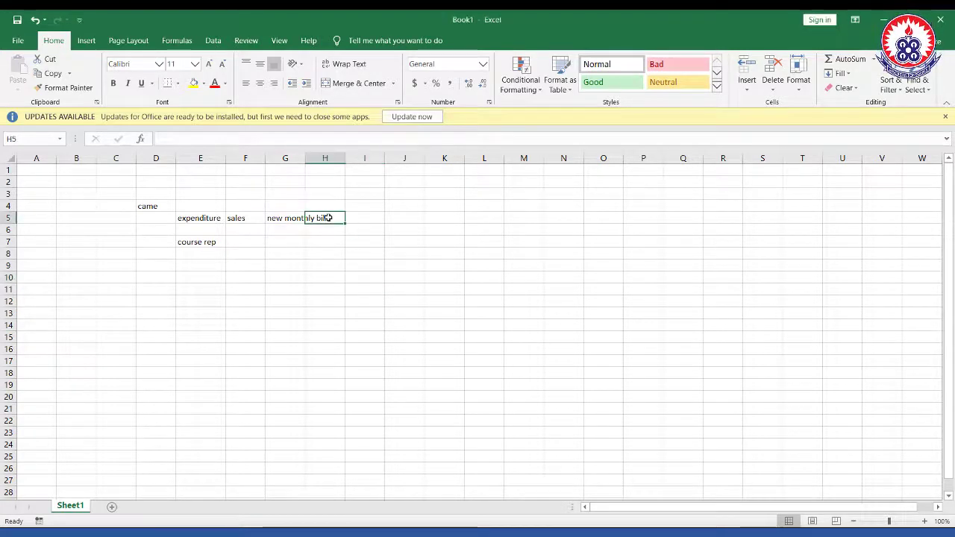
double_click(329, 218)
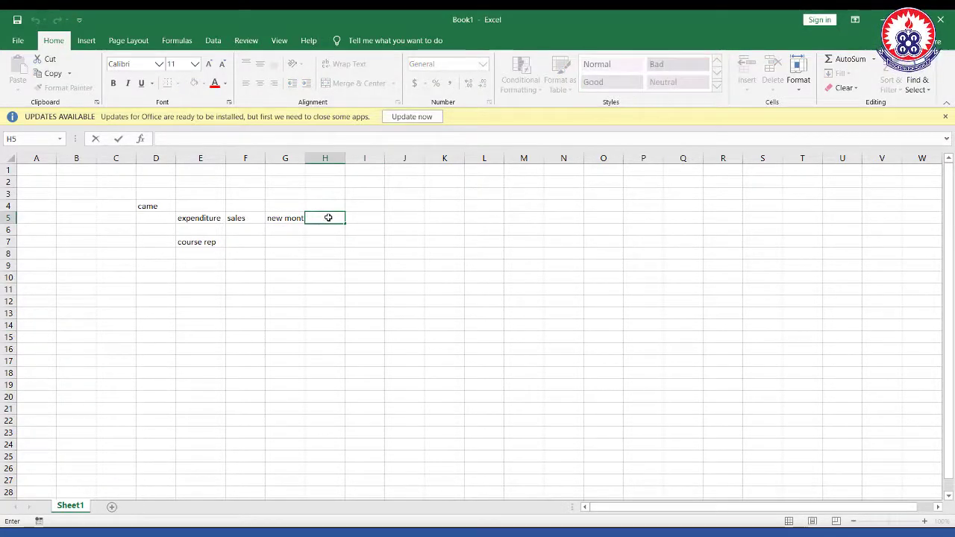
text(sales)
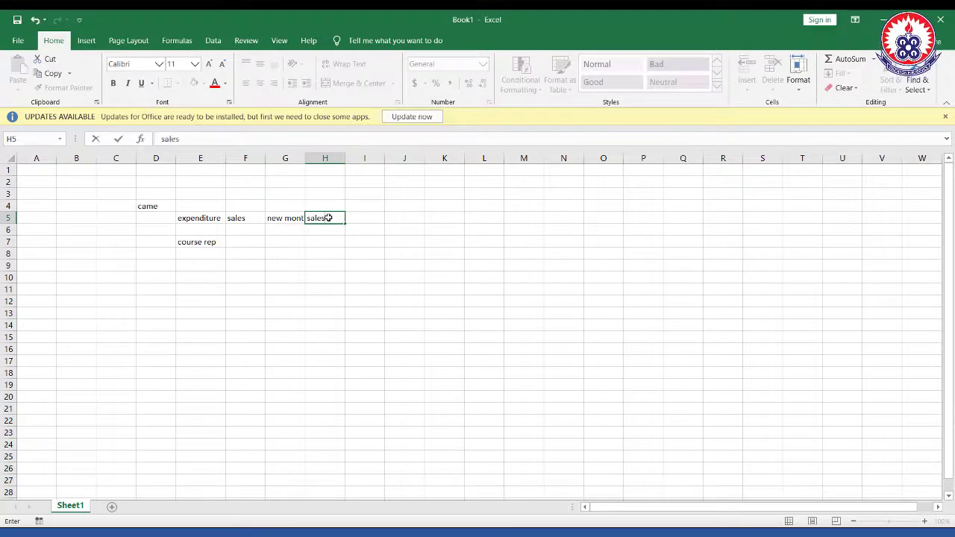
click(377, 267)
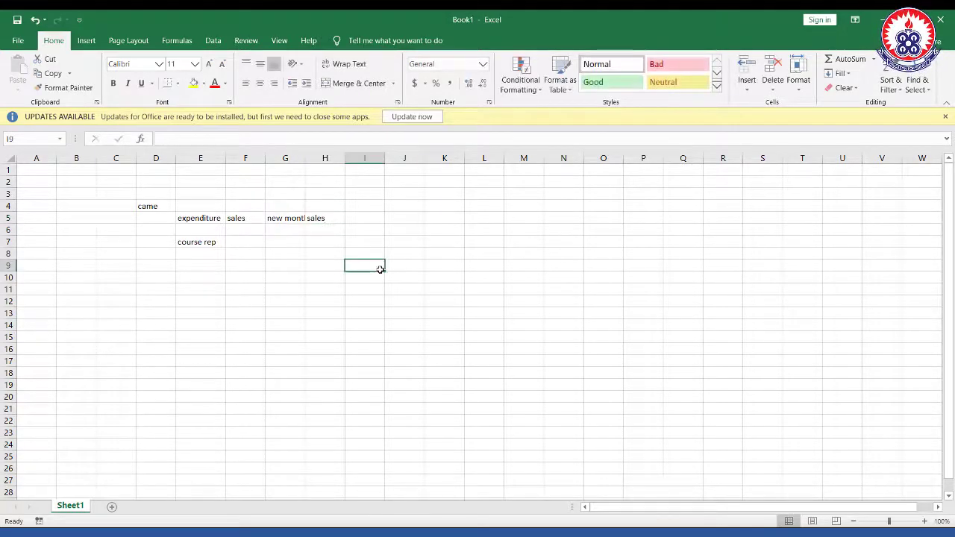
click(291, 218)
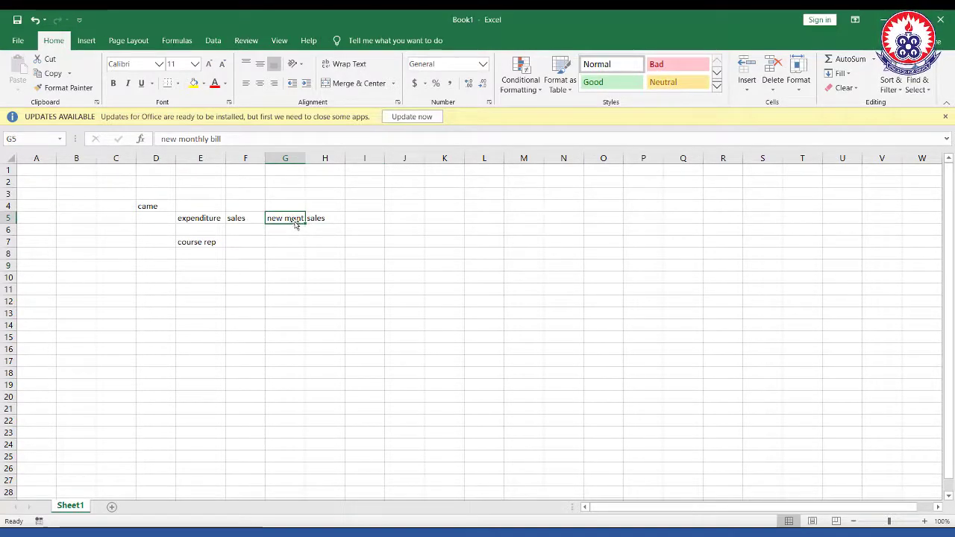
double_click(306, 156)
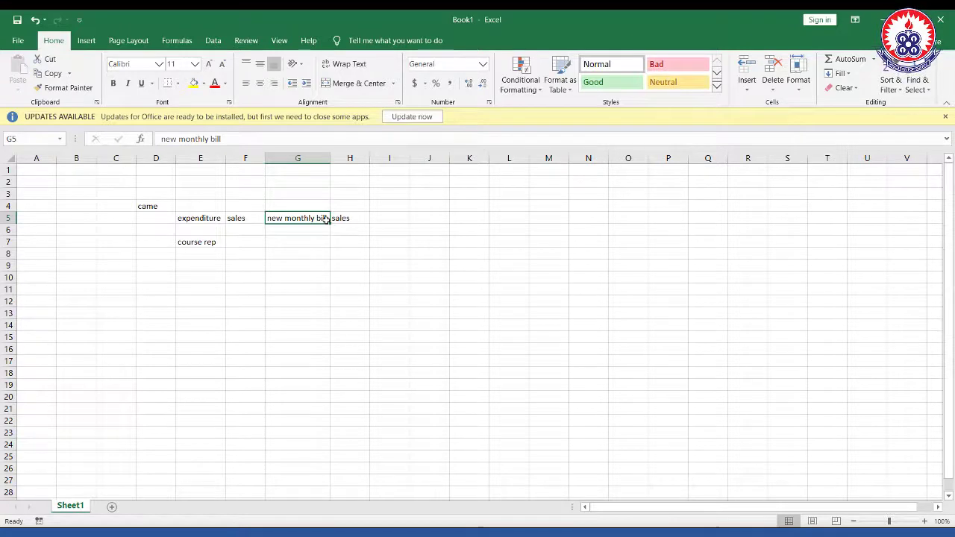
Try to clear the contents of the whole range A1:I10 at once.
drag(34, 170, 412, 288)
click(582, 342)
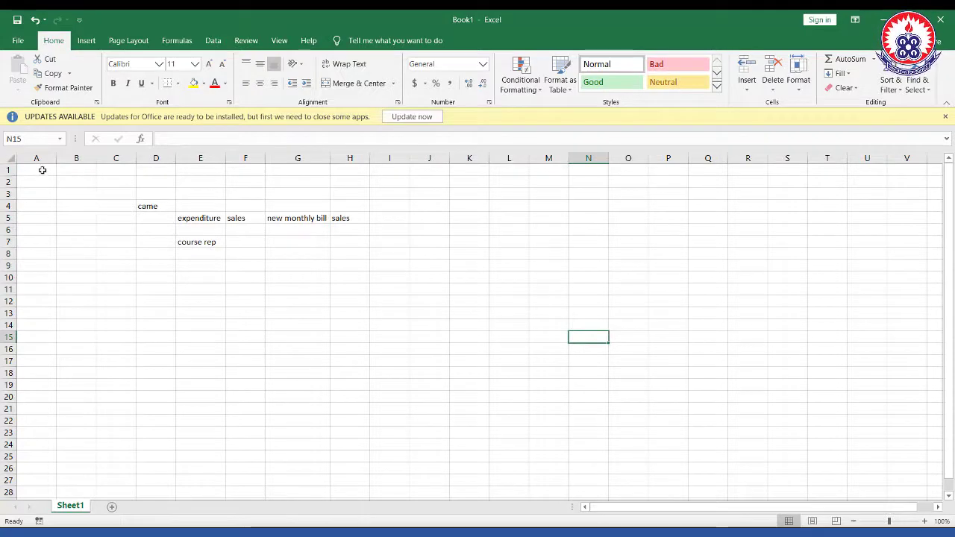
drag(43, 171, 362, 255)
click(433, 300)
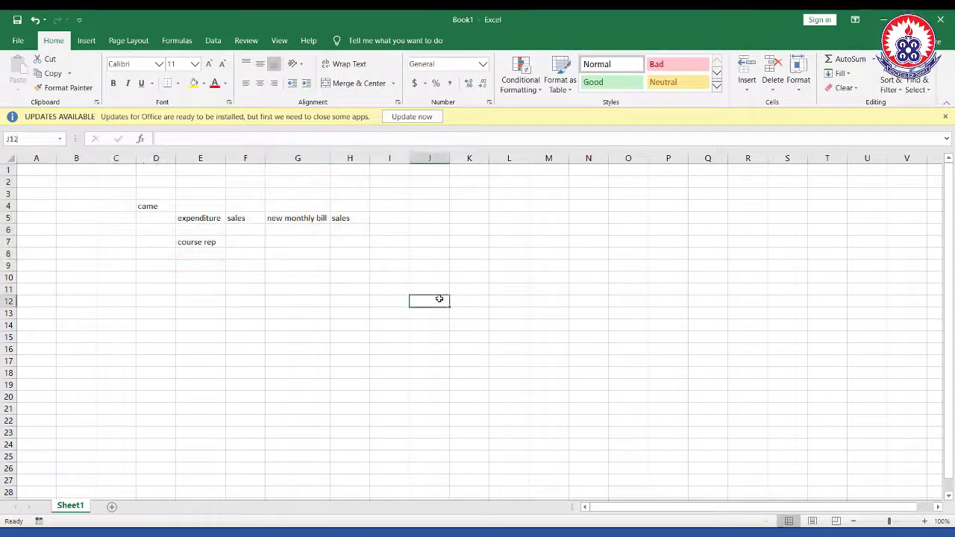
drag(43, 169, 402, 277)
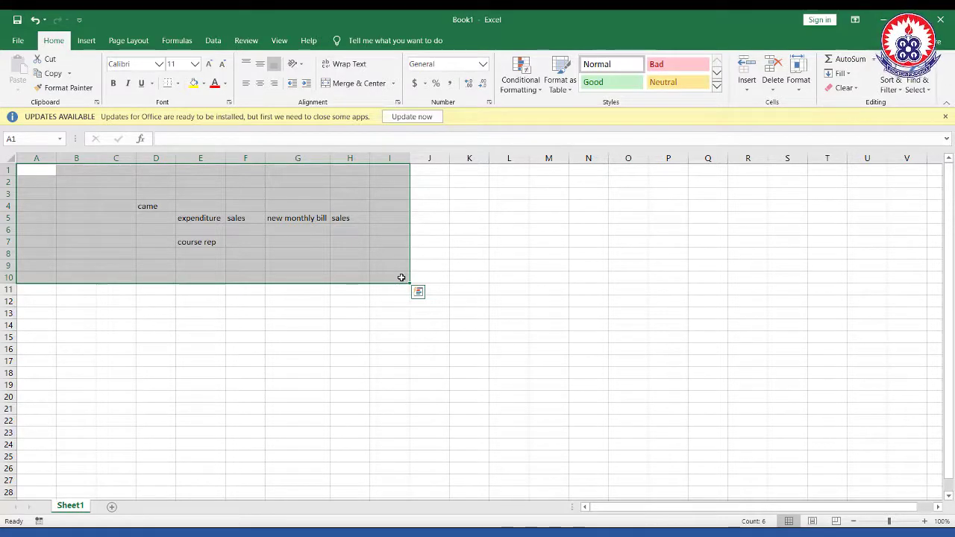
key(BackSpace)
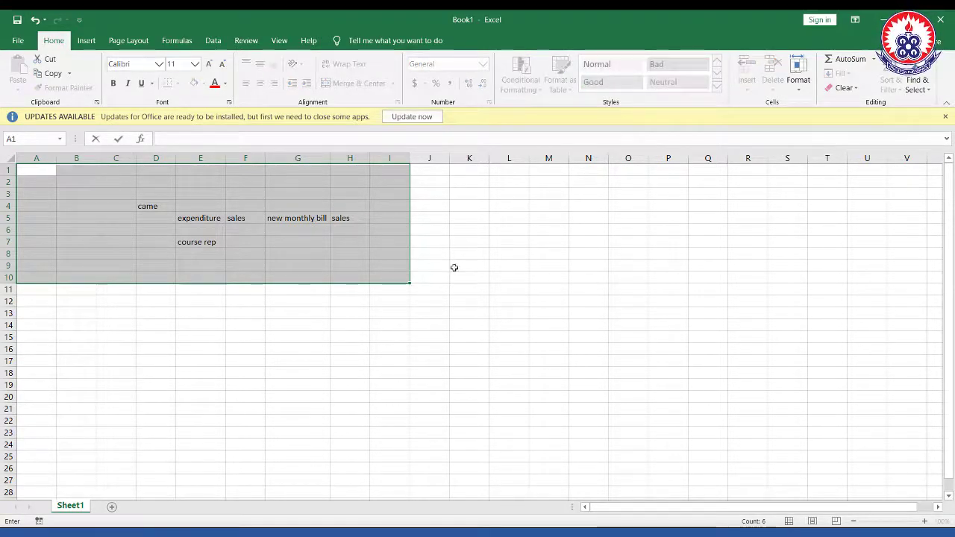
click(339, 289)
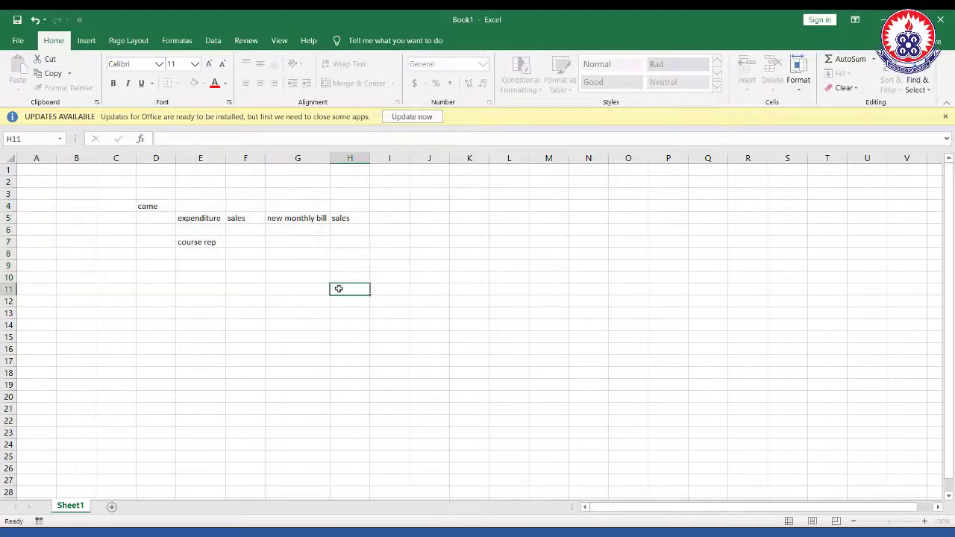
Clear the text "came" from cell D4.
click(153, 208)
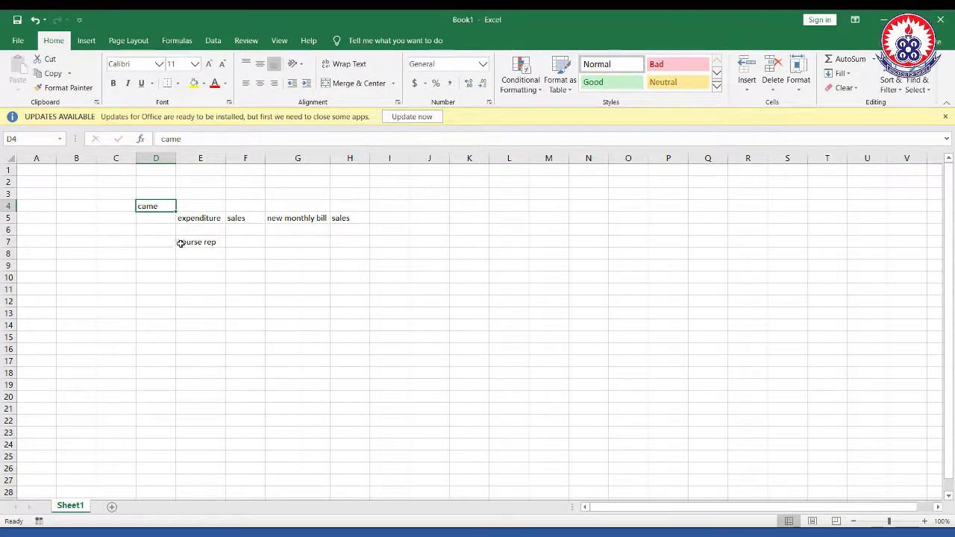
key(BackSpace)
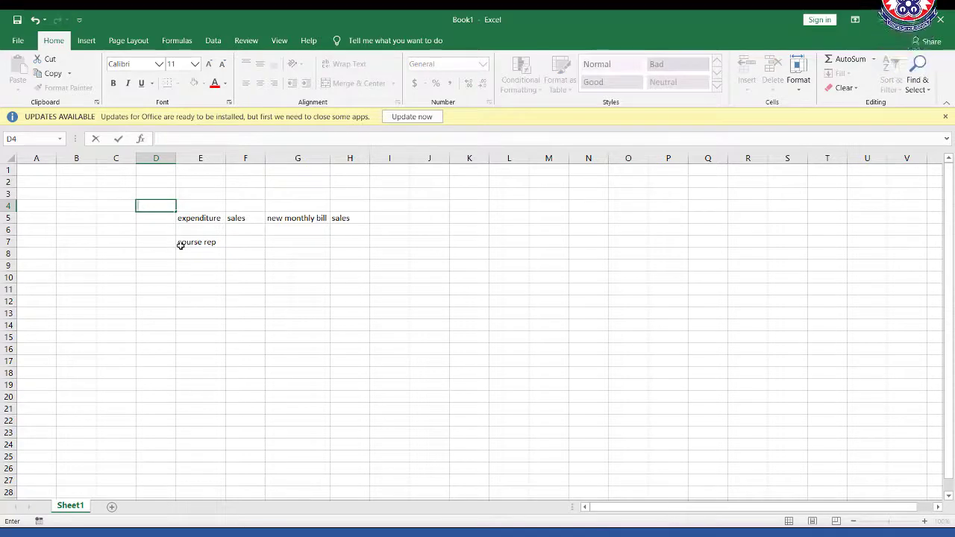
Try to erase the two entries in E5:F5 together, and cancel the edit.
drag(202, 217, 248, 218)
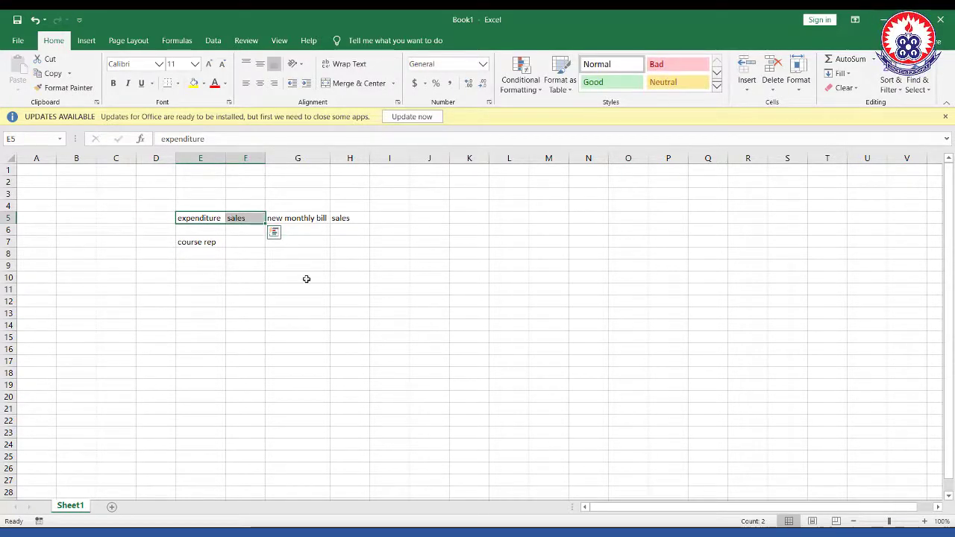
key(BackSpace)
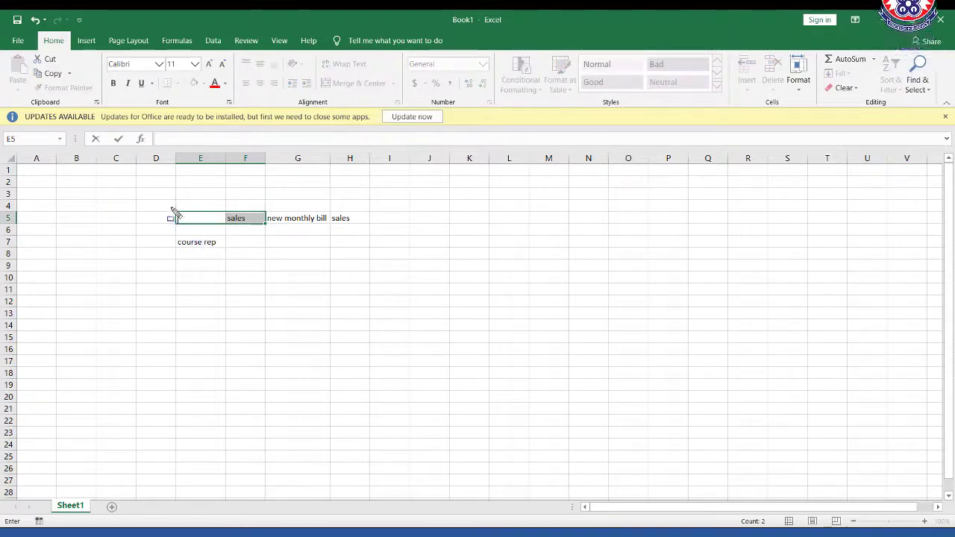
drag(170, 208, 230, 229)
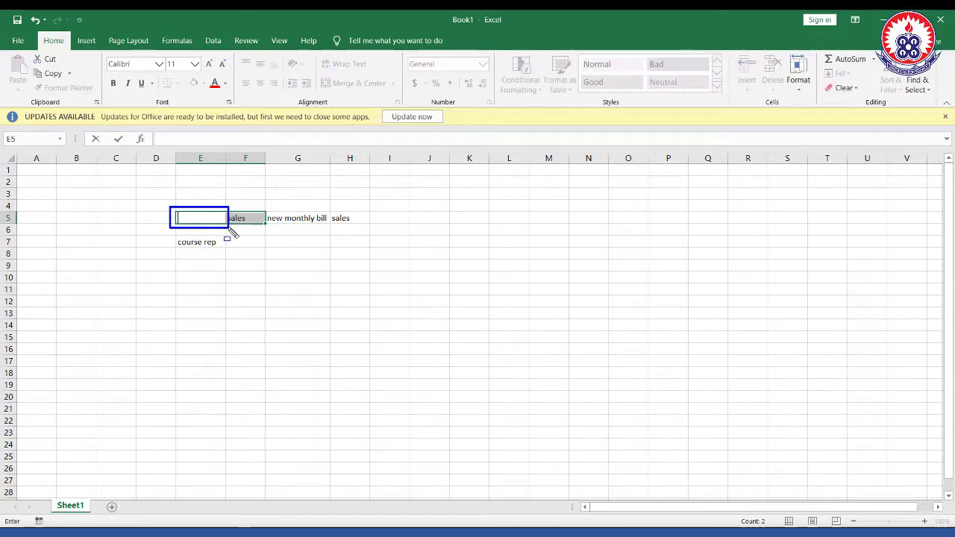
key(ctrl+z)
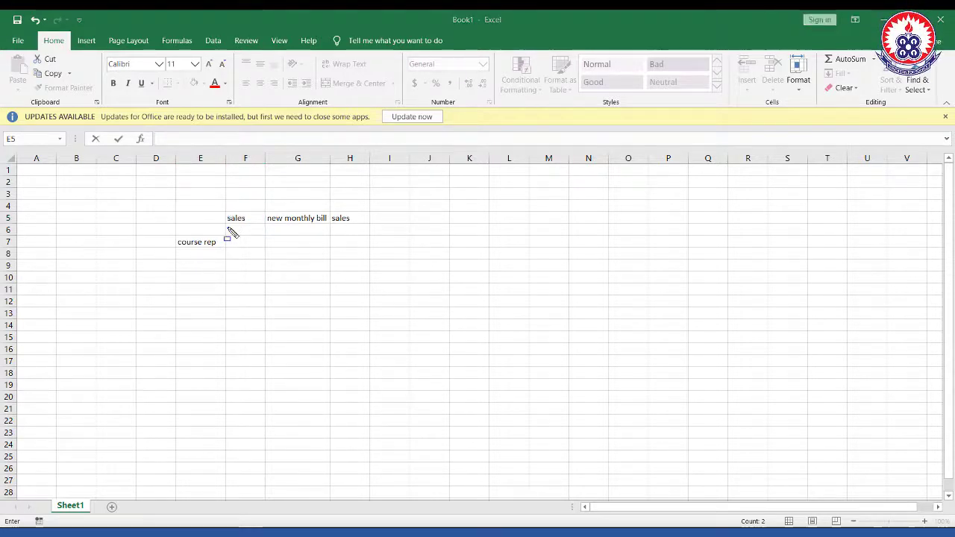
key(Escape)
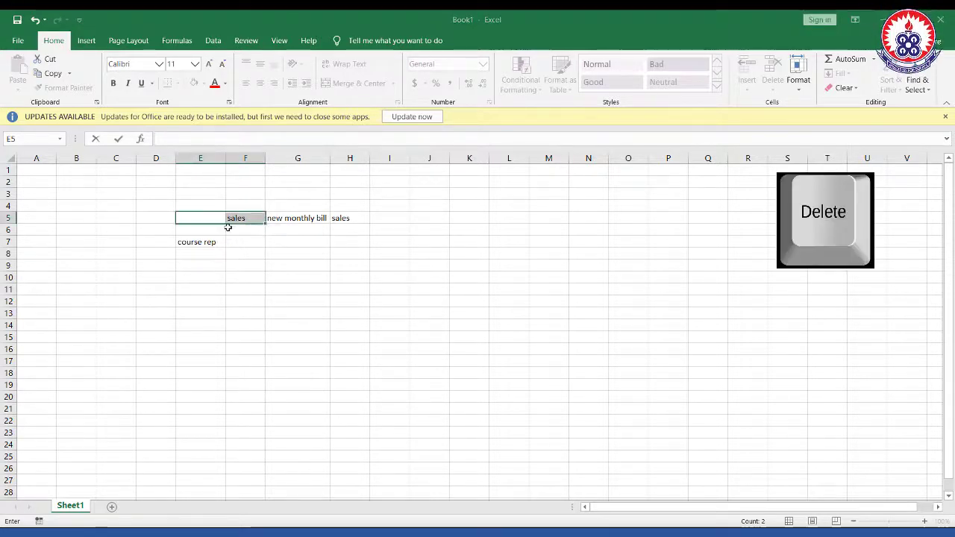
key(ctrl+z)
click(258, 295)
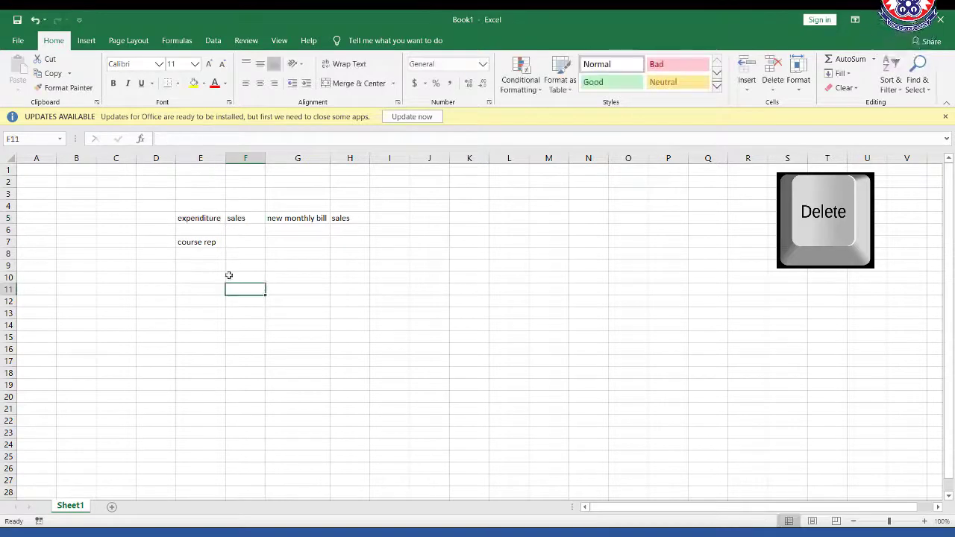
Delete the contents of both cells in E5:F5 and undo the deletion.
drag(187, 218, 244, 221)
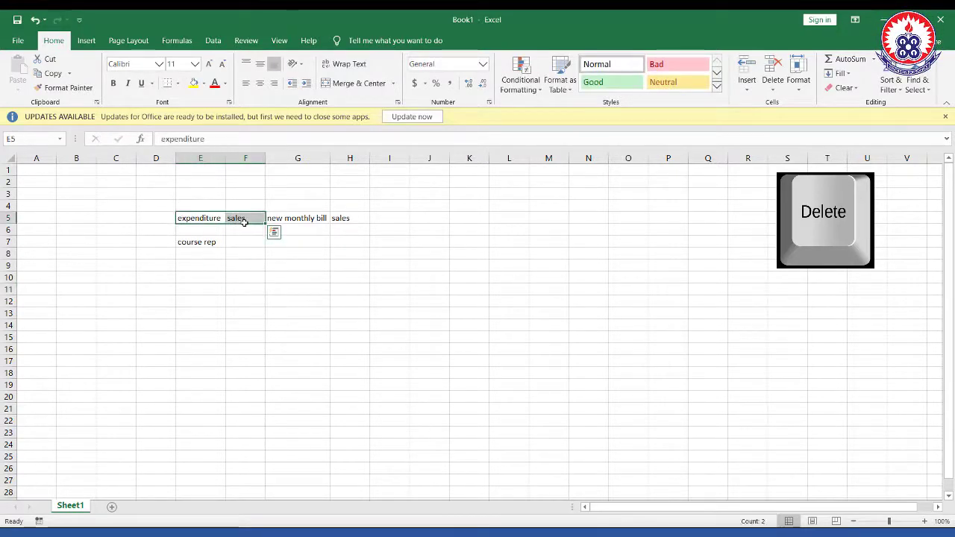
key(Delete)
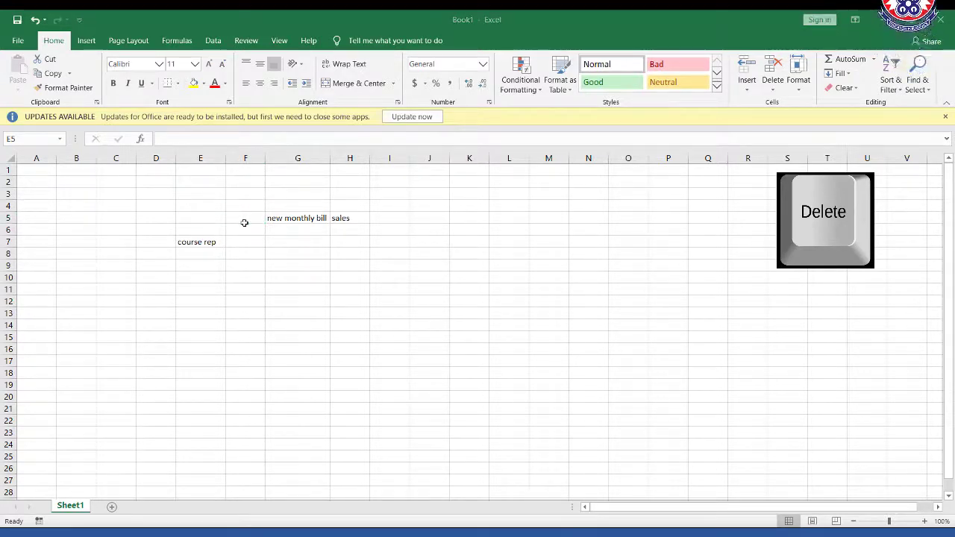
key(ctrl+z)
click(409, 279)
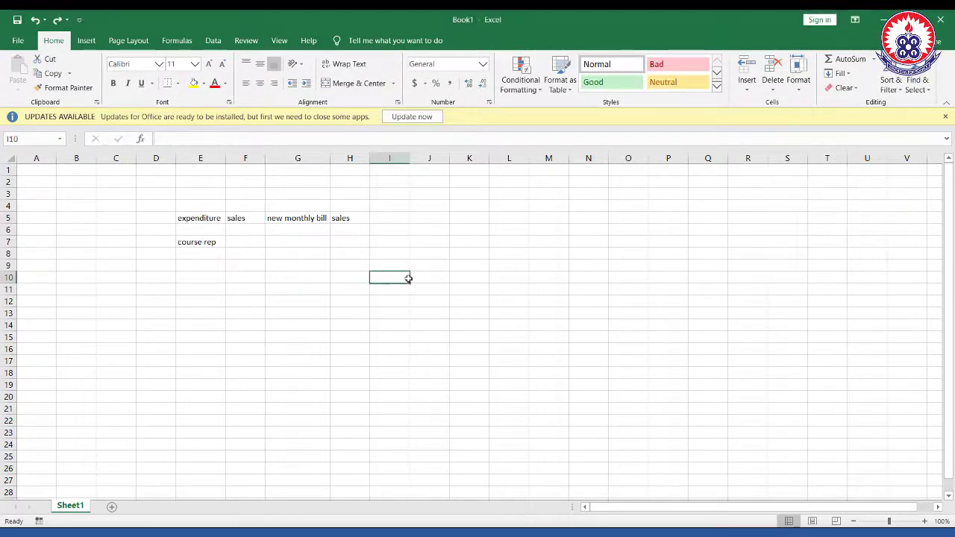